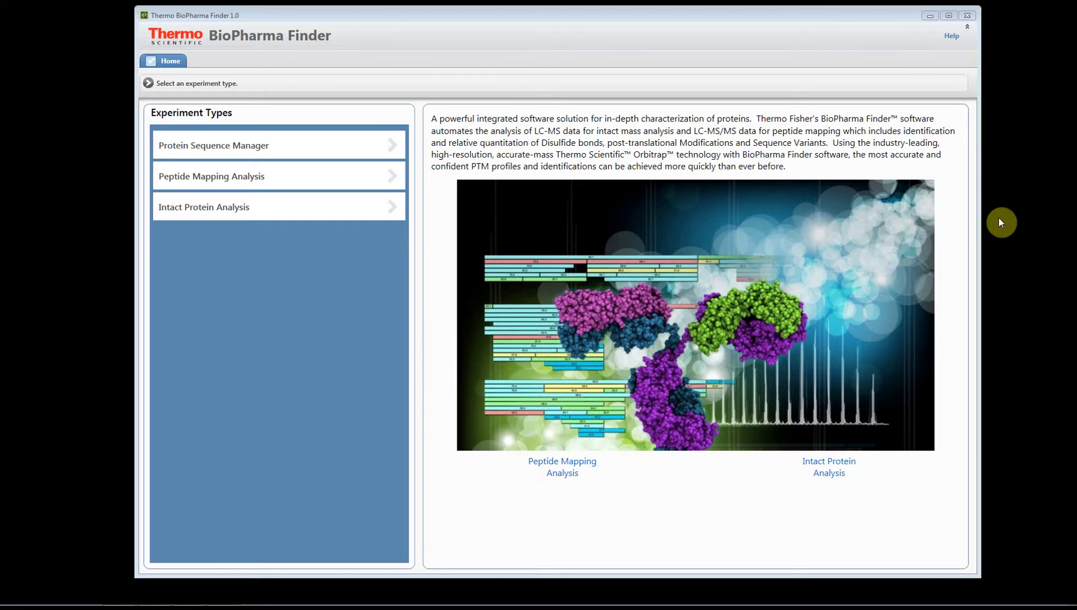
Create a new BSA protein sequence imported from BSA.fasta (monoisotopic mass 69248.444)
left_click(239, 150)
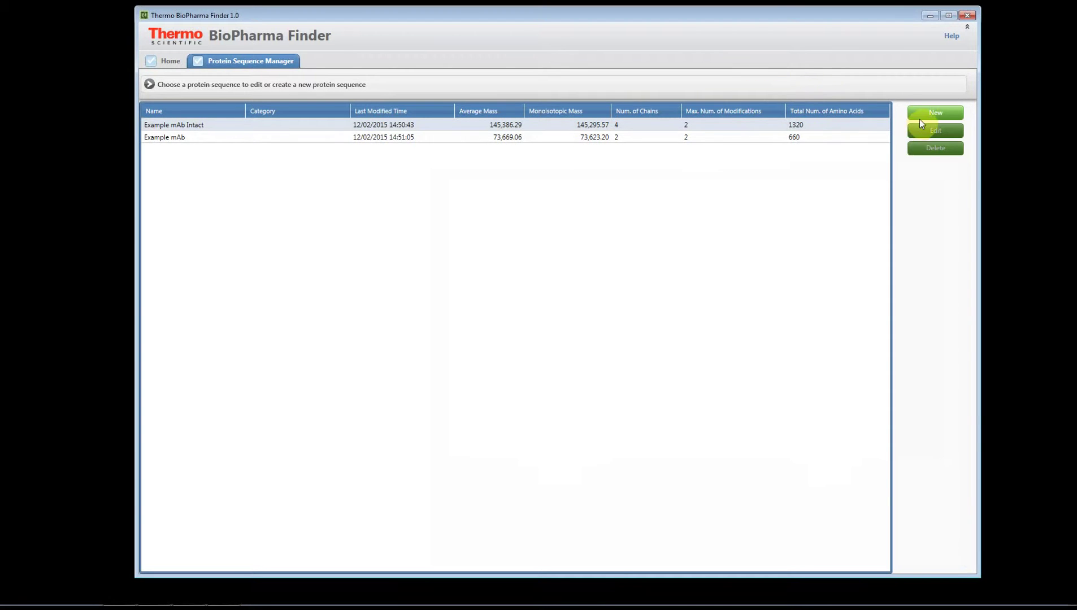
left_click(922, 113)
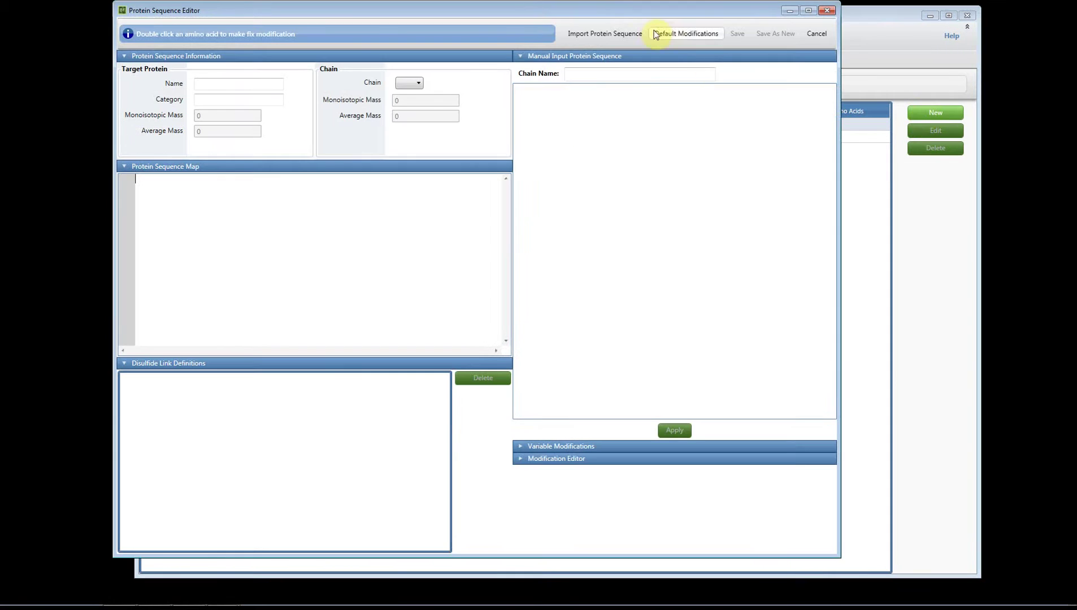
left_click(603, 34)
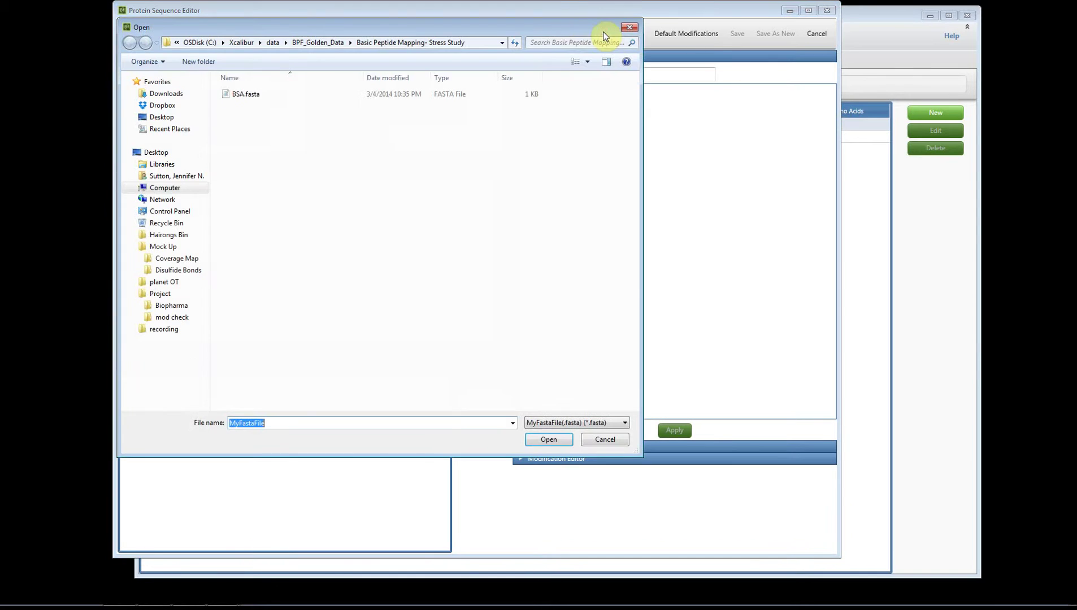
double_click(235, 96)
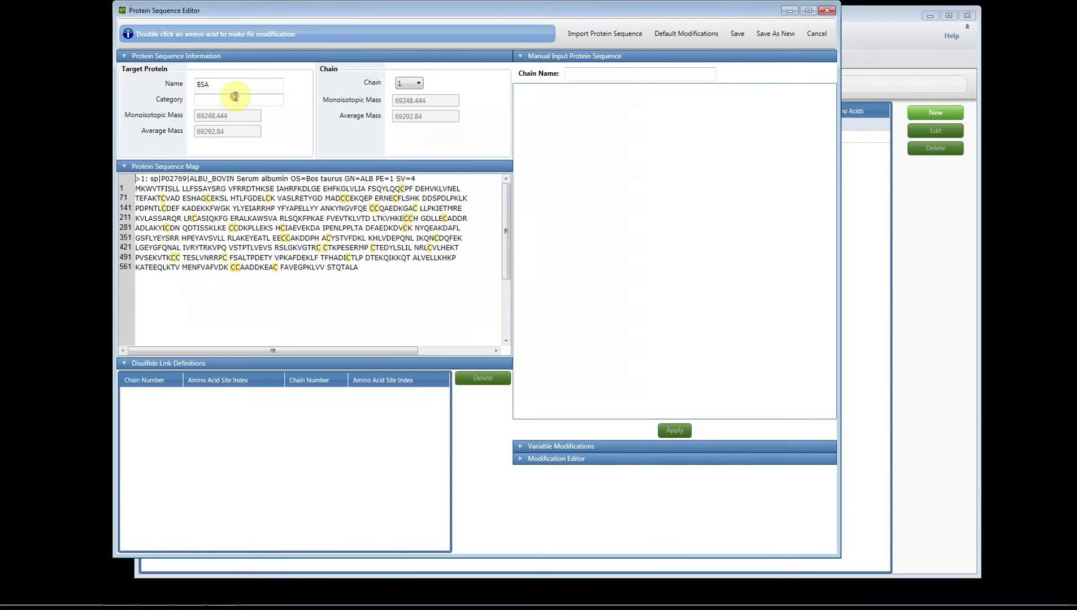
Add Carbamidomethylation, Glycation and Oxidation (MW) as variable side-chain modifications to BSA and save it
left_click(551, 448)
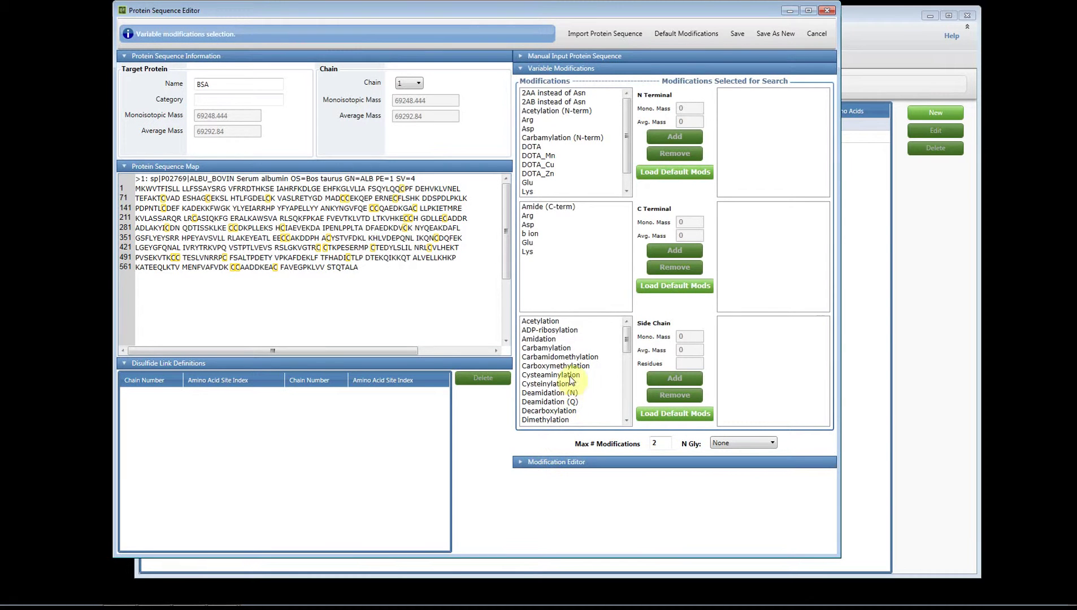
left_click(572, 358)
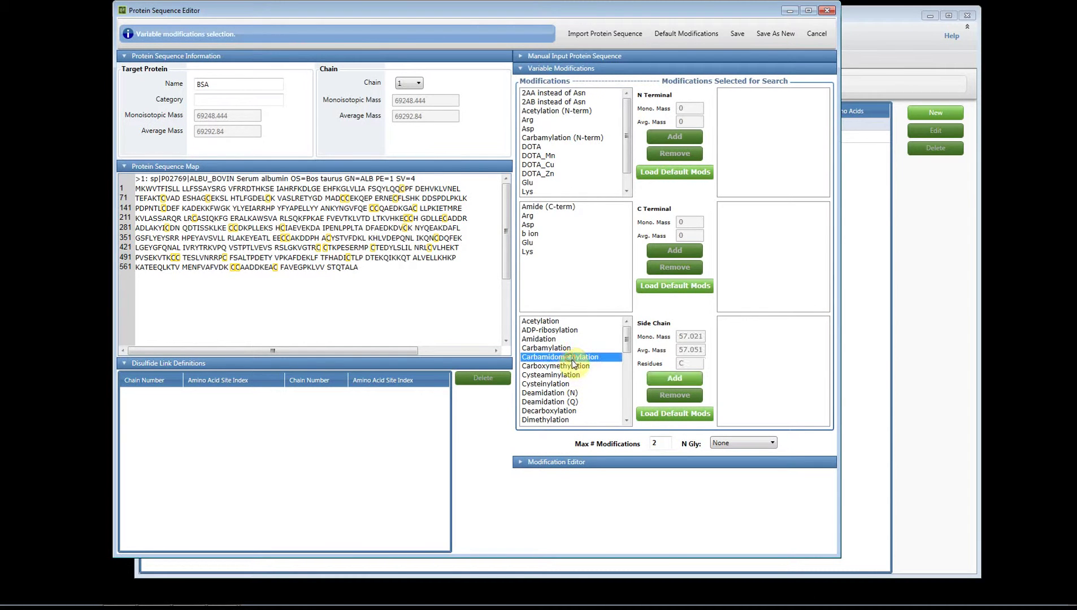
left_click(665, 383)
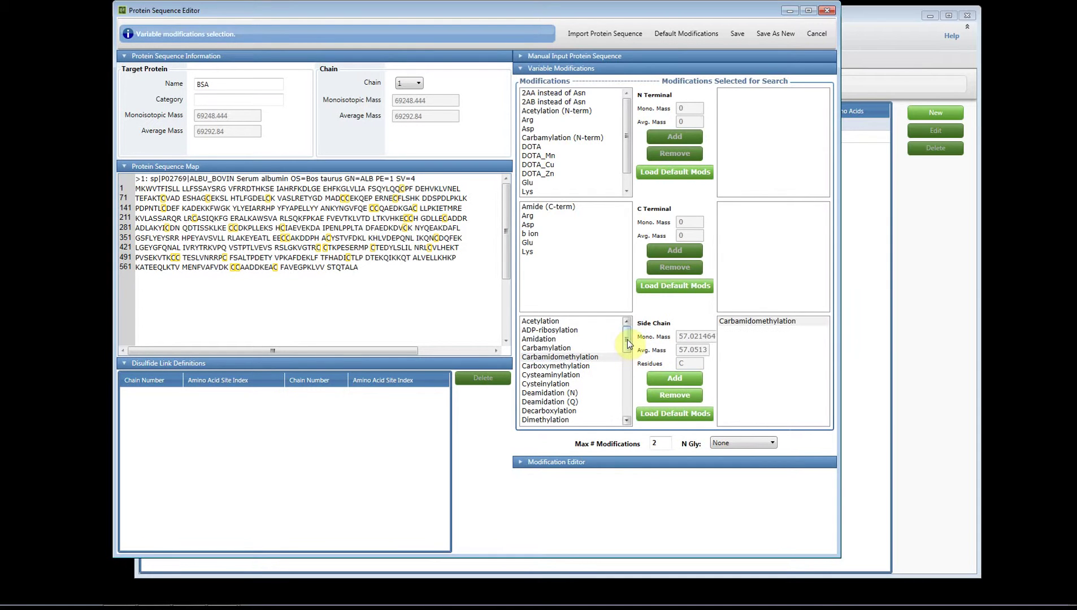
left_click_drag(627, 341, 626, 398)
left_click(541, 375)
left_click(654, 378)
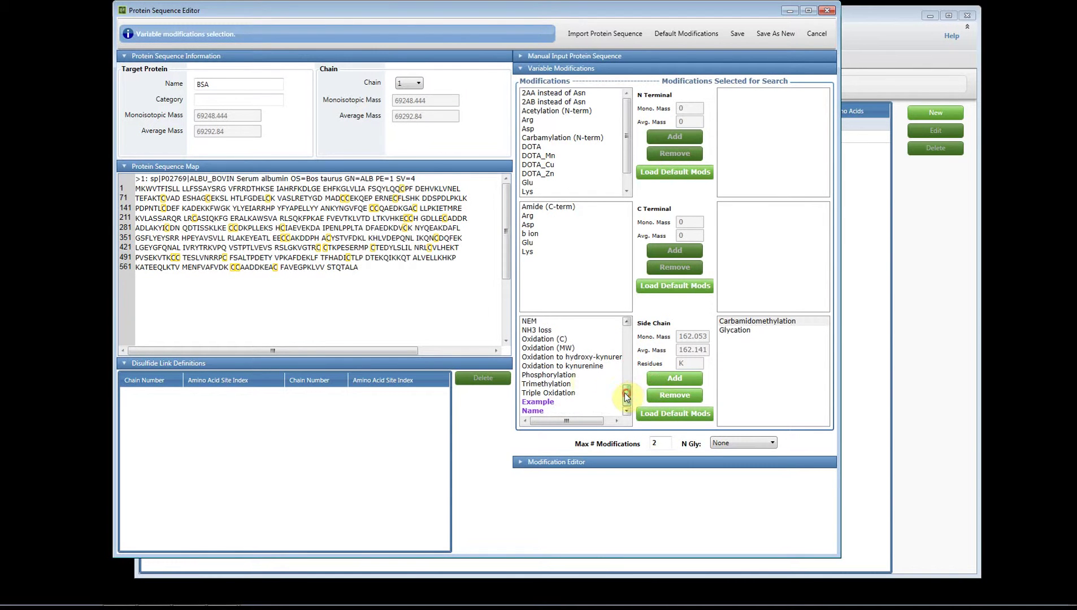
left_click(549, 348)
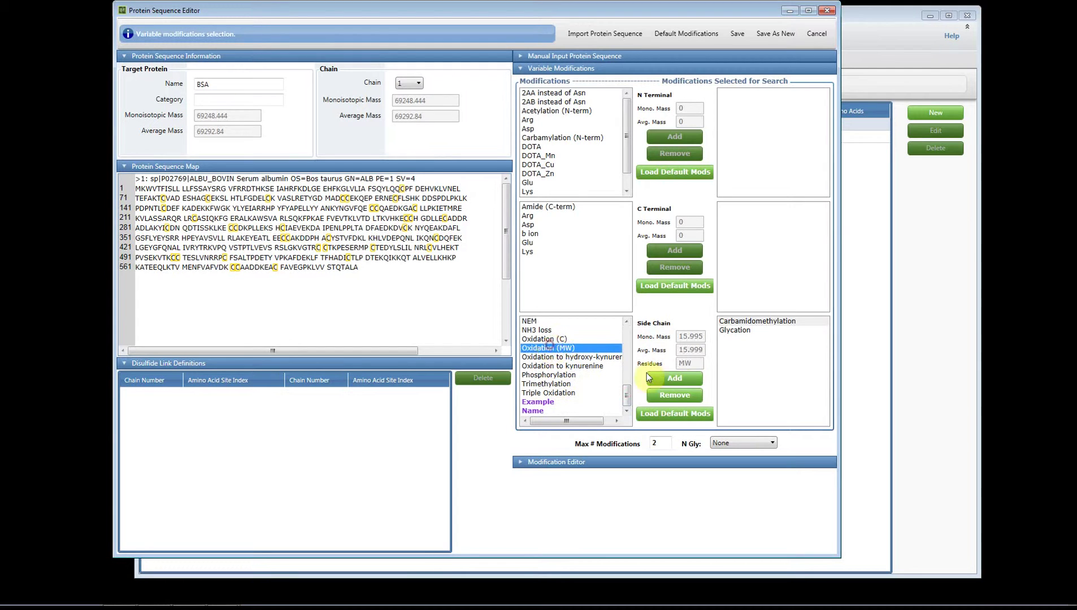
left_click(679, 378)
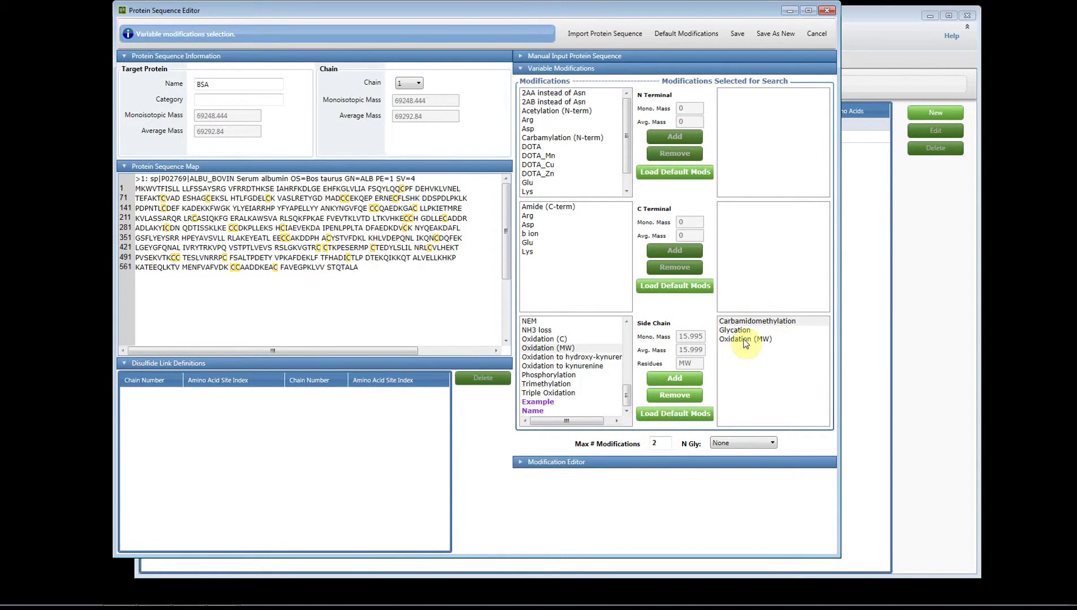
left_click(737, 35)
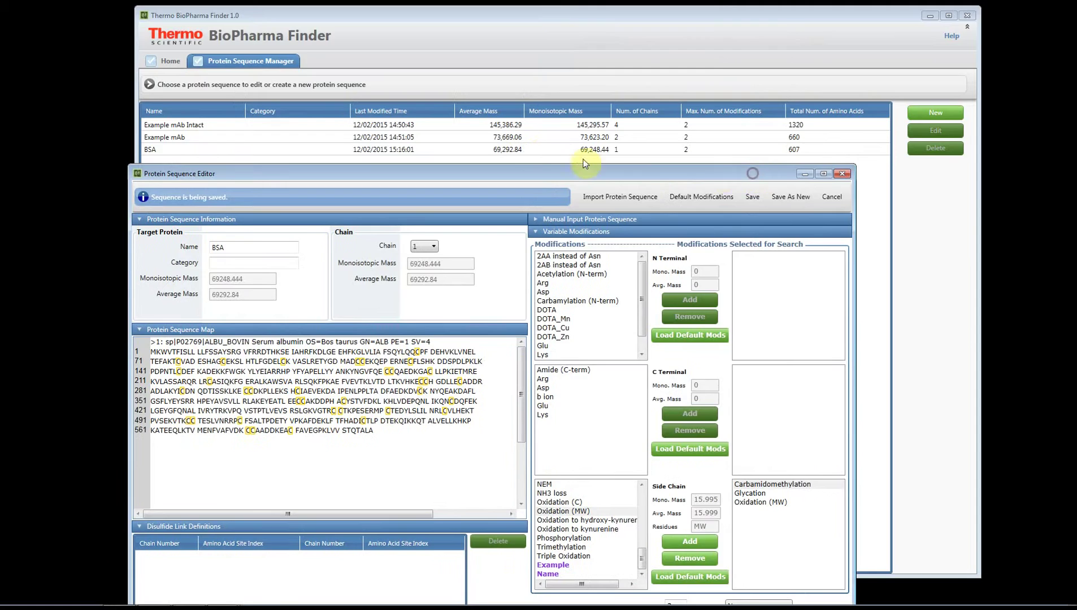
Start a new Peptide Mapping Analysis experiment named Stress Study
left_click(843, 174)
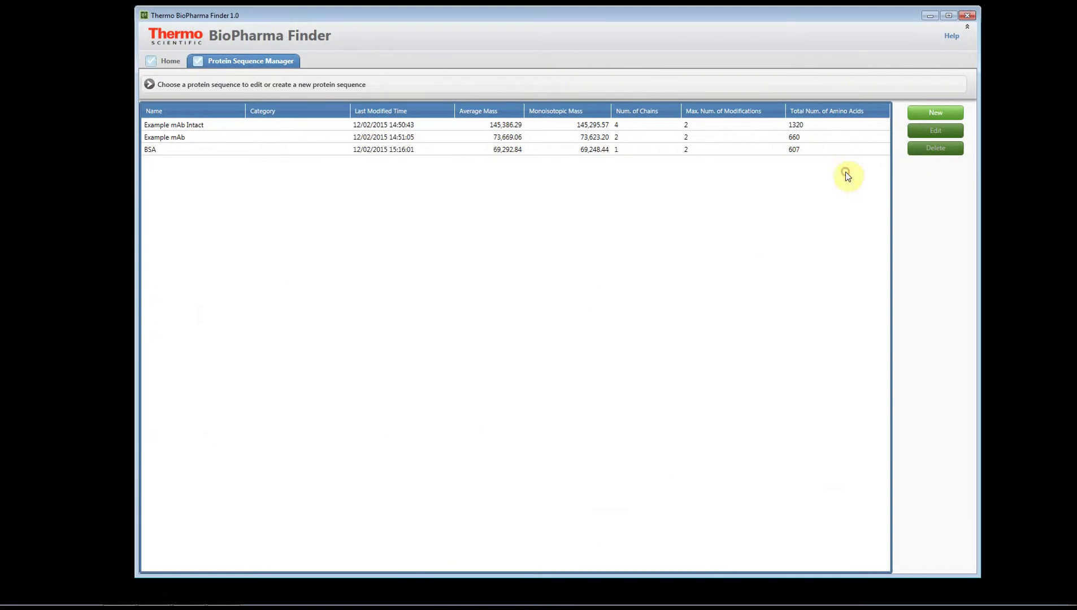
left_click(167, 61)
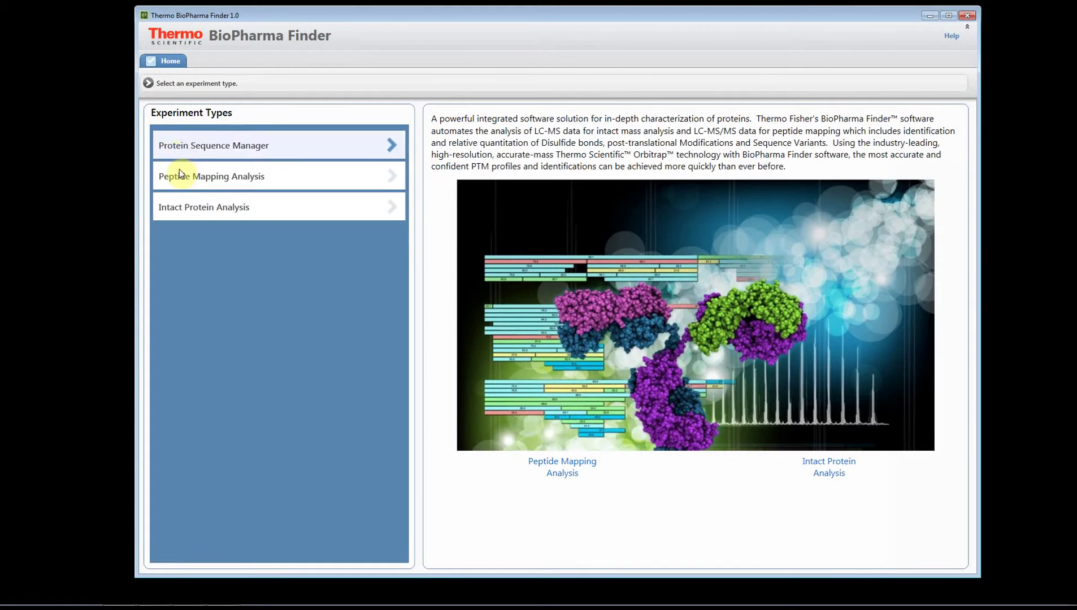
left_click(165, 179)
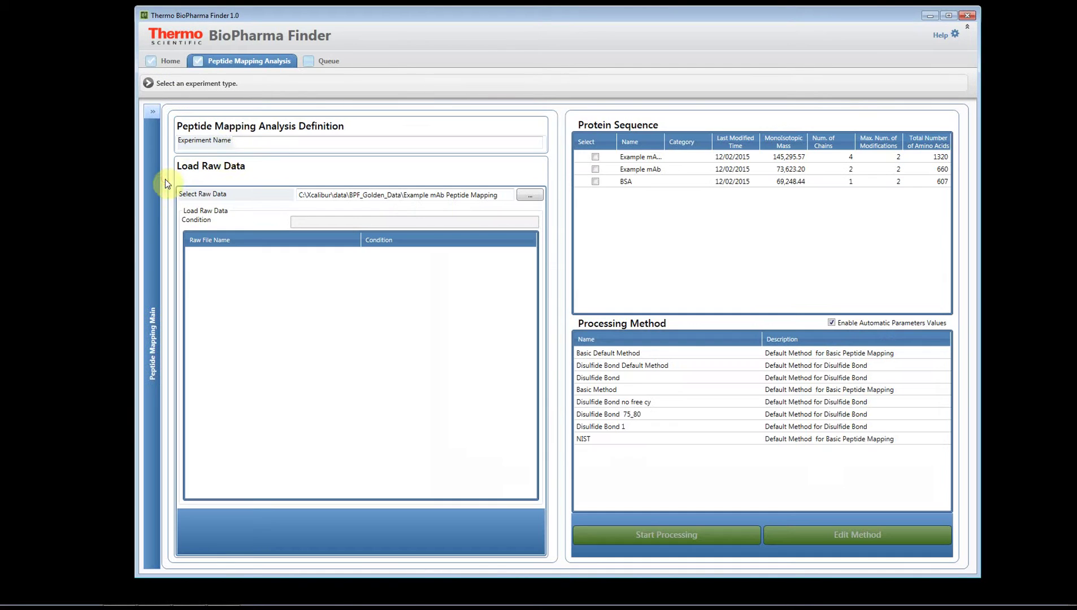
left_click(253, 141)
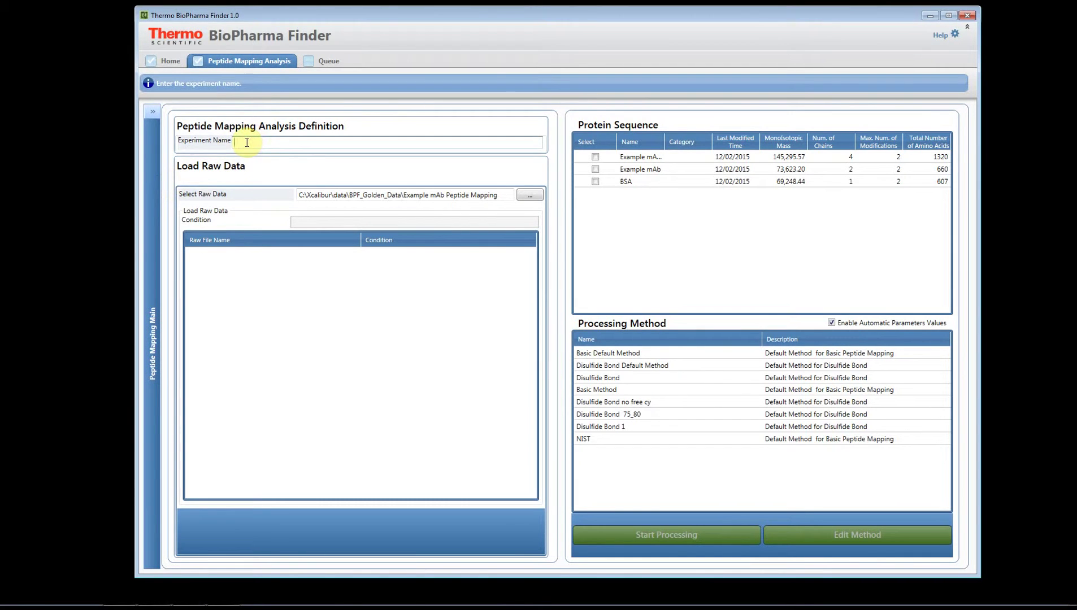
type("Stress Study")
Load the four raw files High_Glycine, Low_Glycine, Oxidation and Reference from the stress study folder
left_click(523, 195)
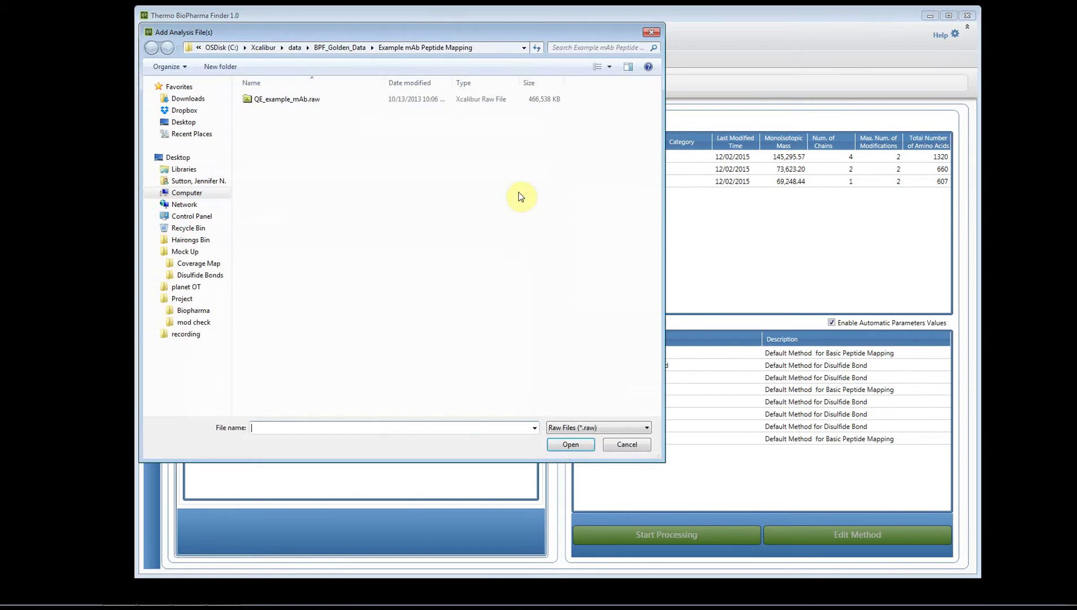
left_click(349, 48)
double_click(282, 110)
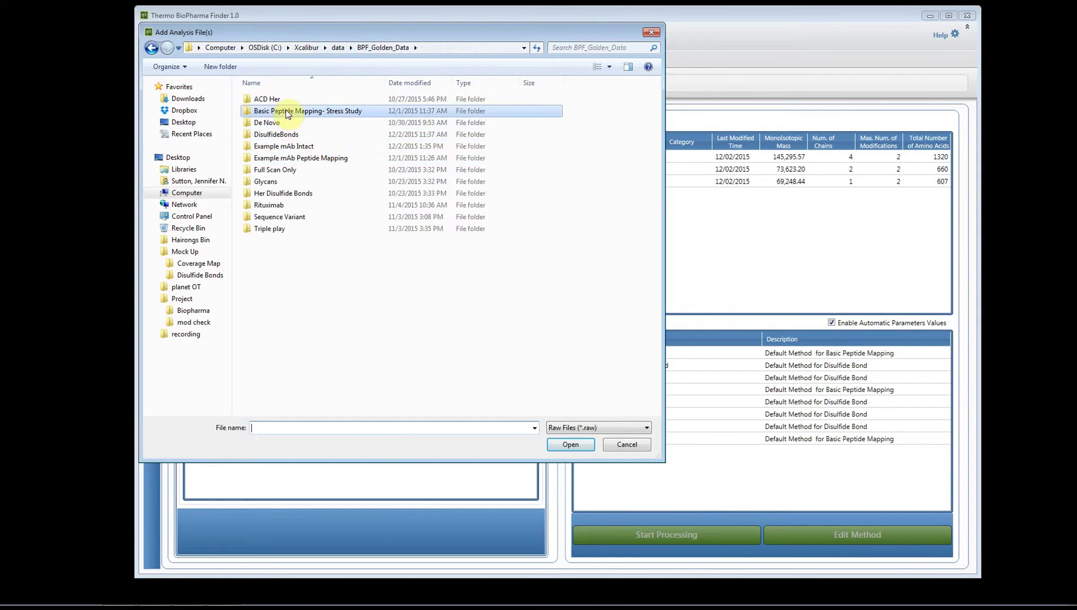
left_click(273, 100)
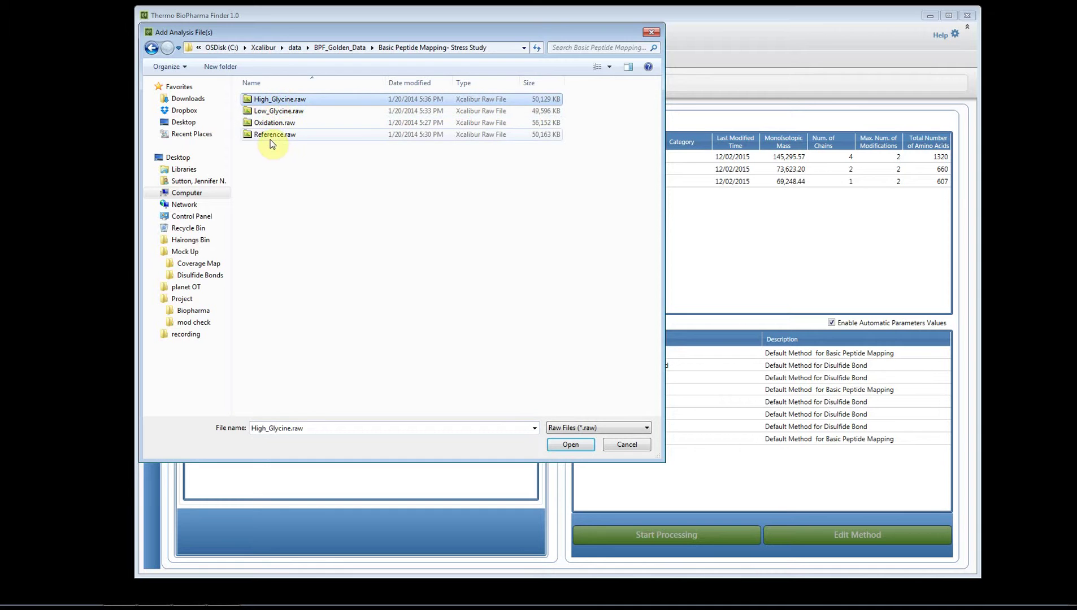
left_click(270, 137, "shift")
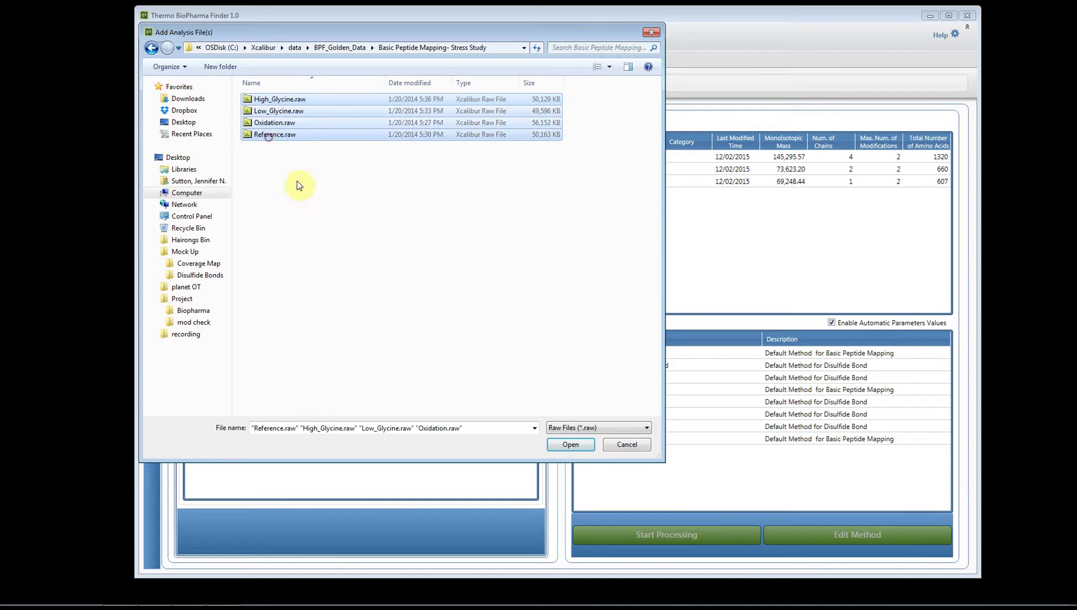
left_click(564, 449)
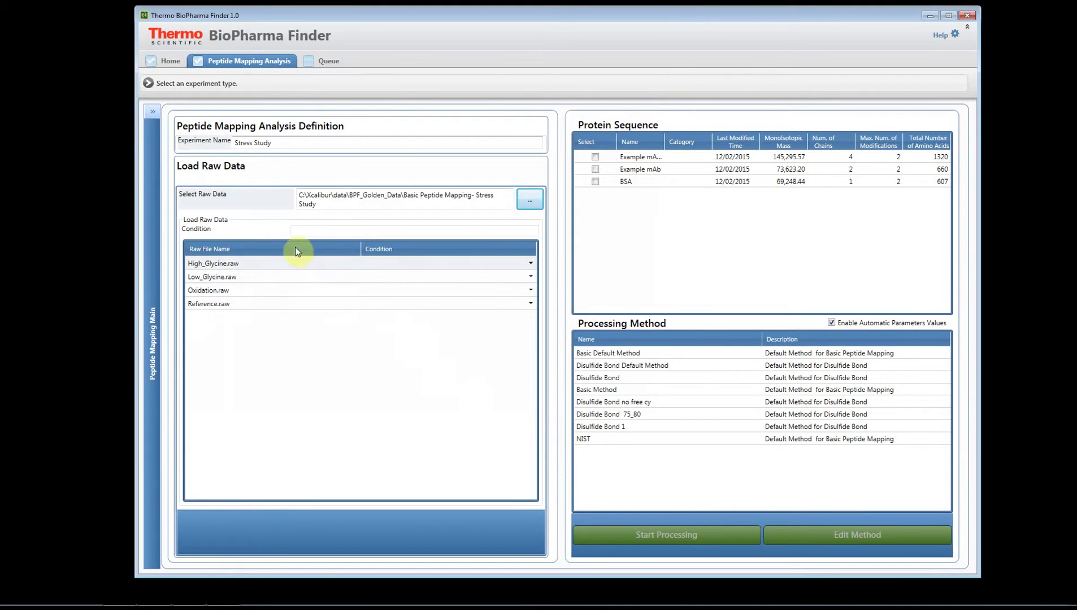
Assign the conditions High, Low, Oxidation and Reference to the raw files
left_click(346, 231)
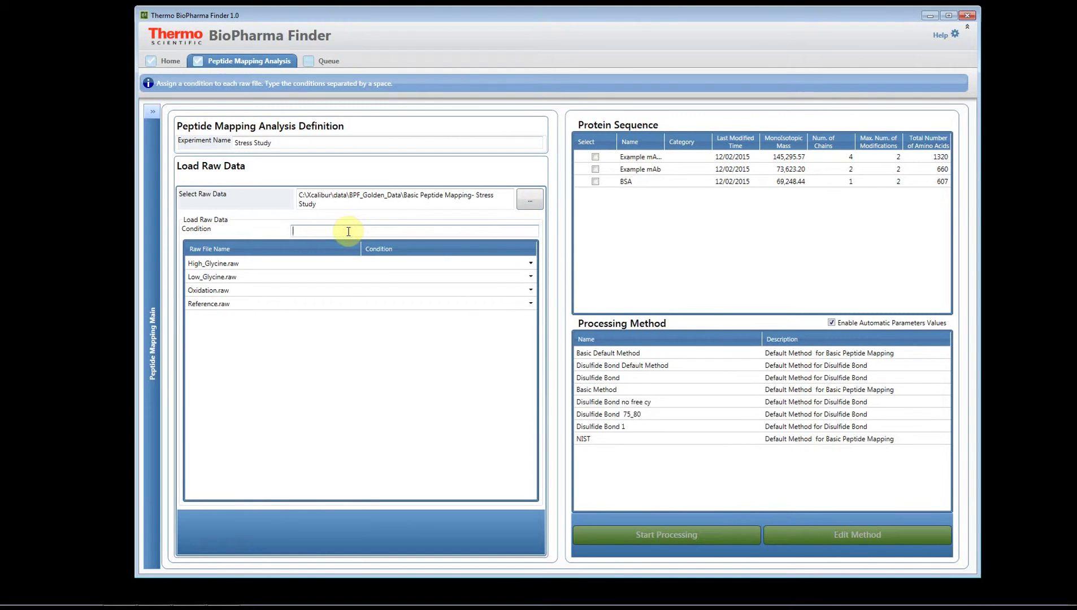
type("High Low Oxidation Reference")
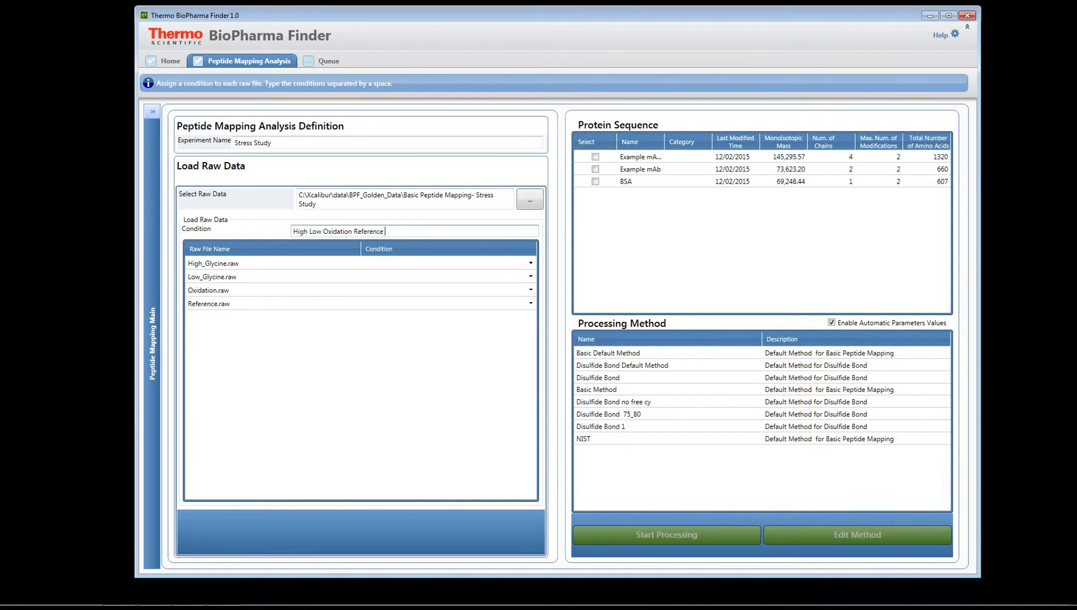
left_click(372, 329)
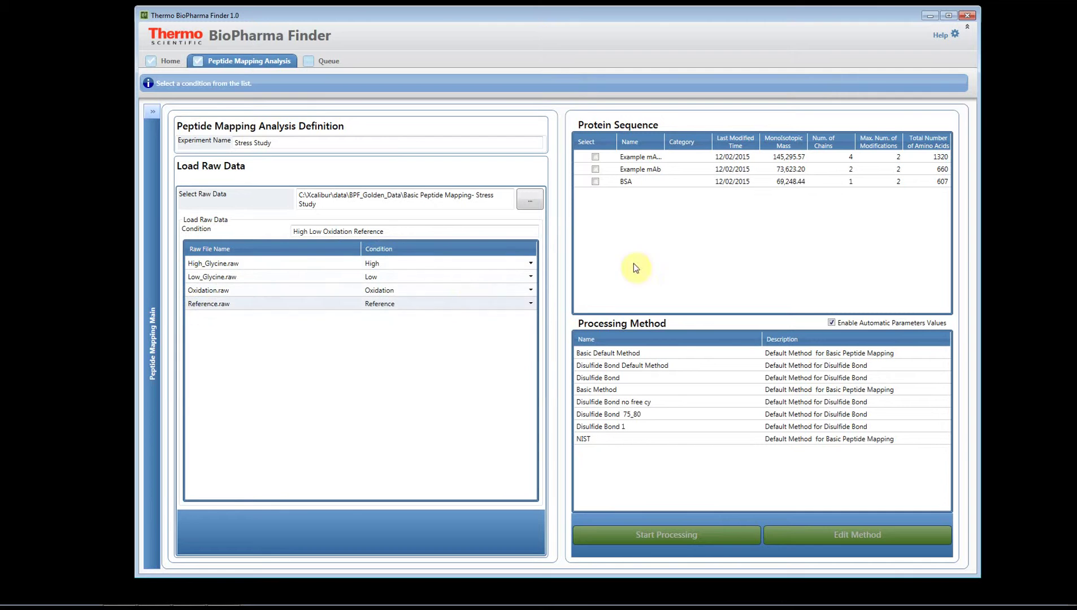
left_click(531, 264)
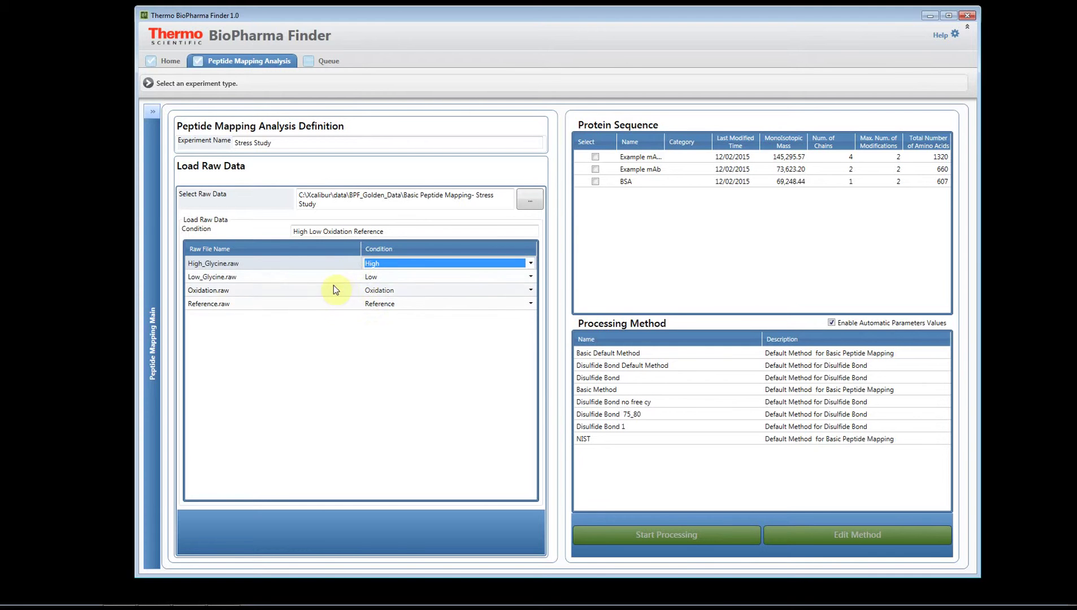
Use the BSA sequence with the Basic Default Method processing method
left_click(595, 182)
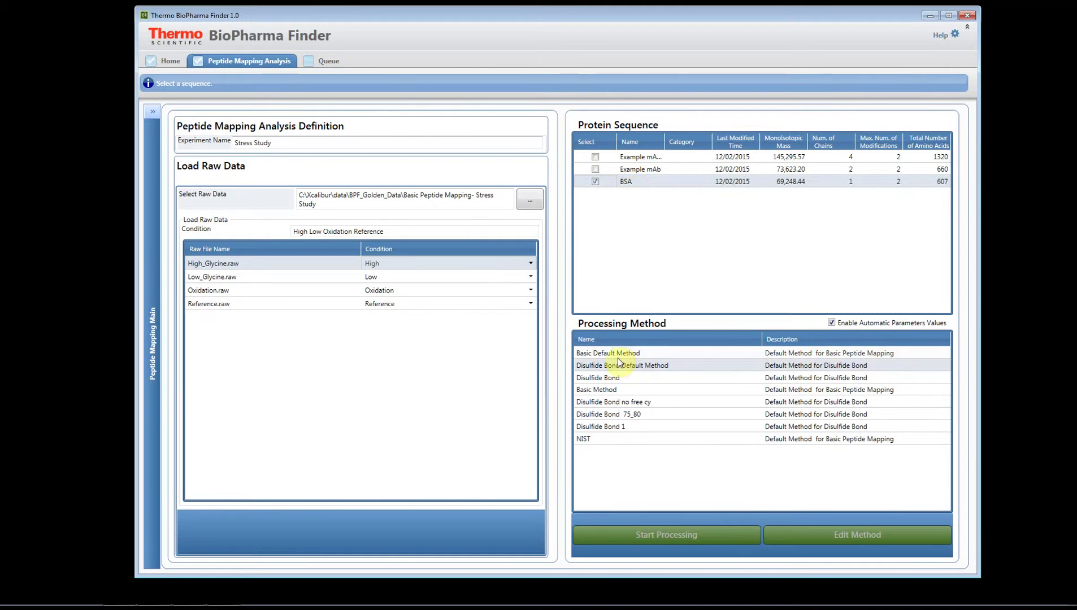
left_click(590, 354)
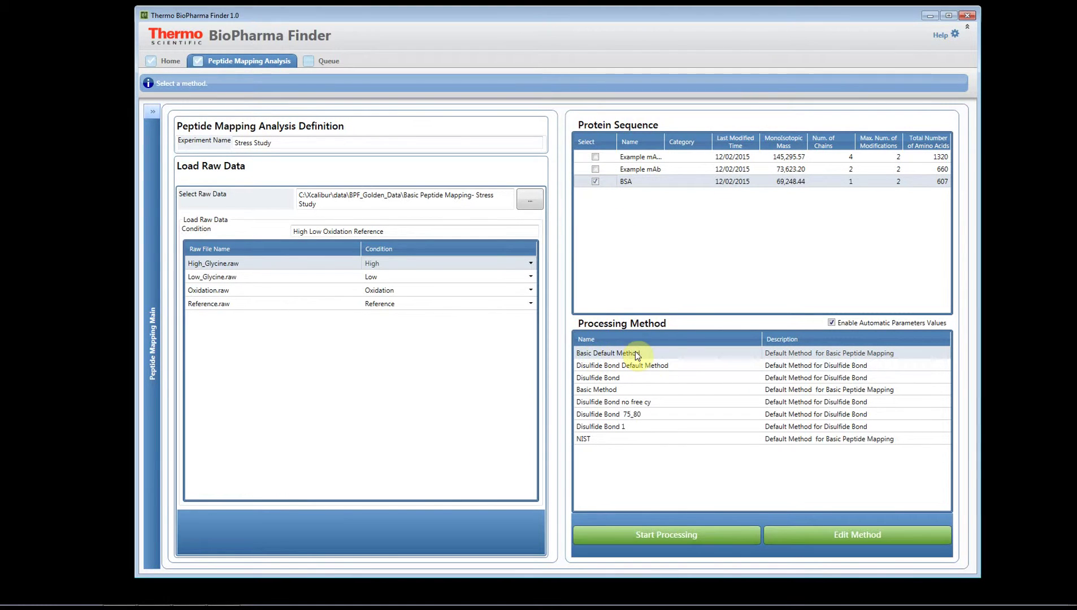
left_click(808, 537)
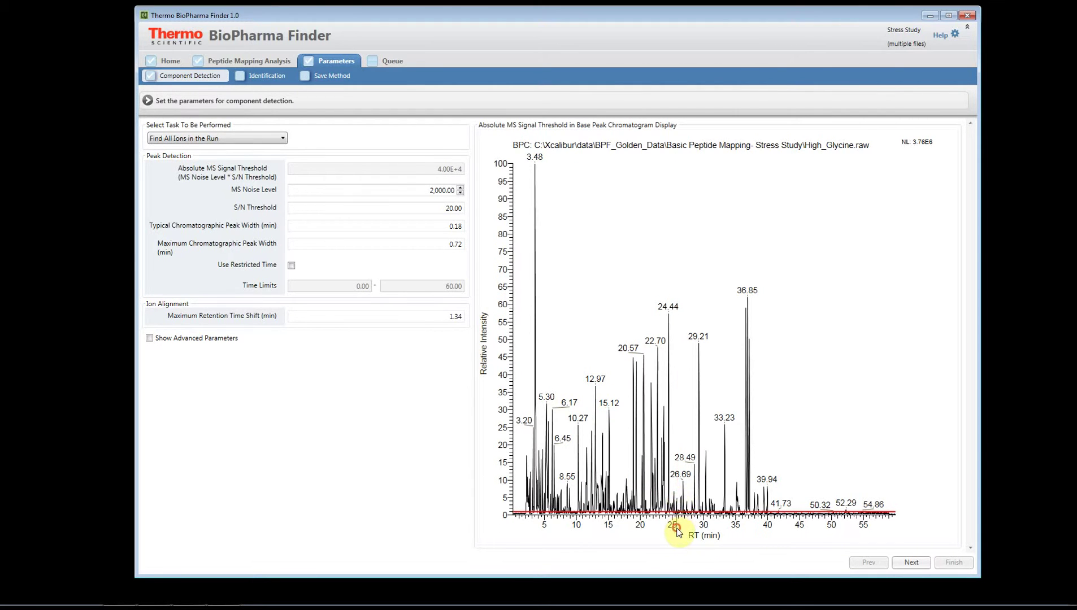
Review the MS noise level and S/N threshold ranges and restore the full chromatogram scale
scroll(678, 531, "up", 5)
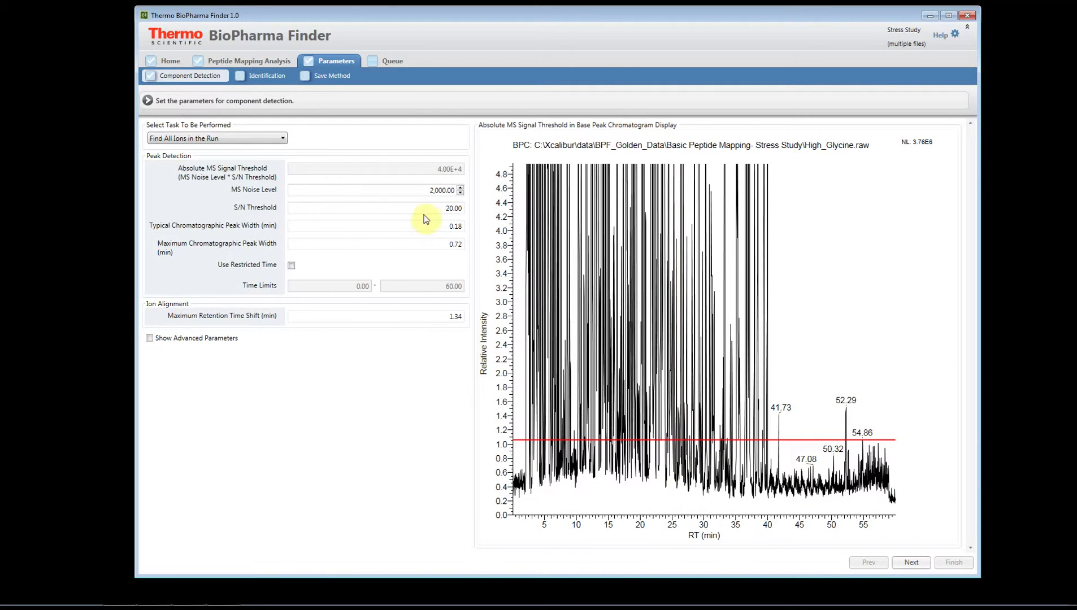
left_click(431, 195)
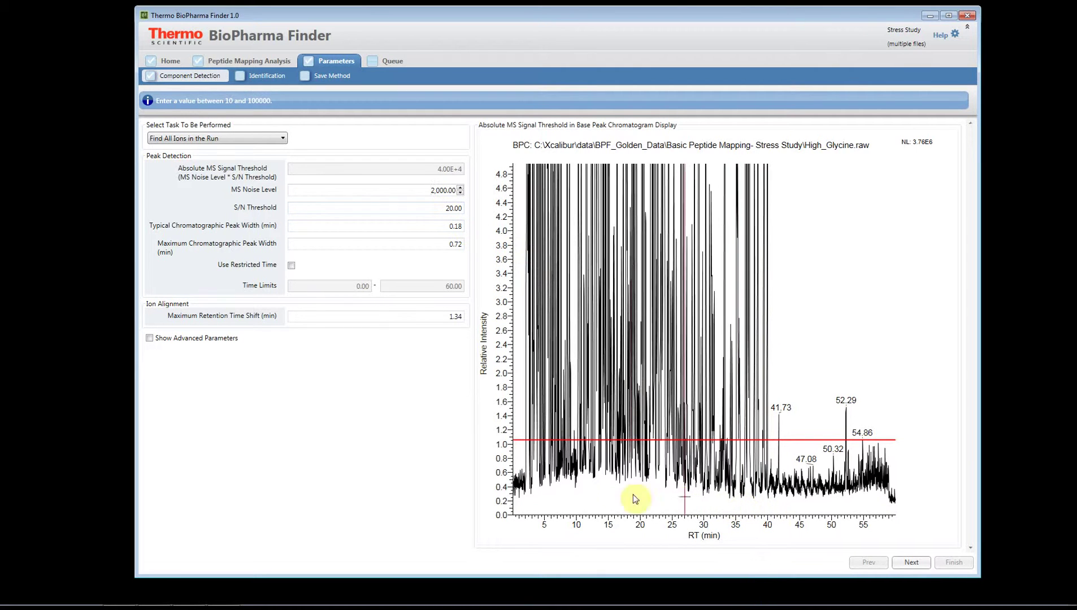
left_click(432, 209)
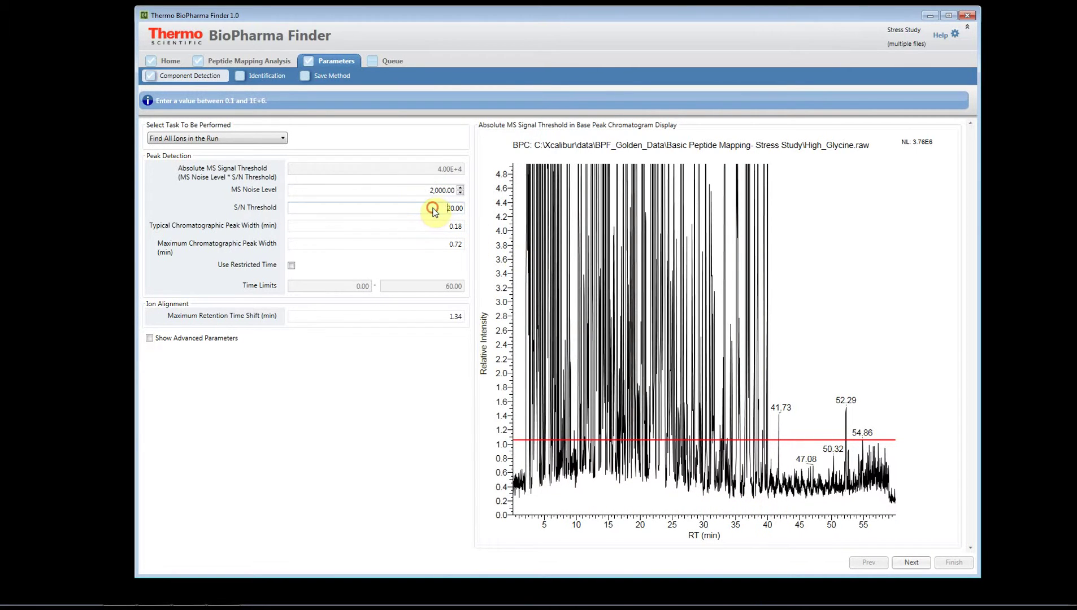
left_click(682, 492)
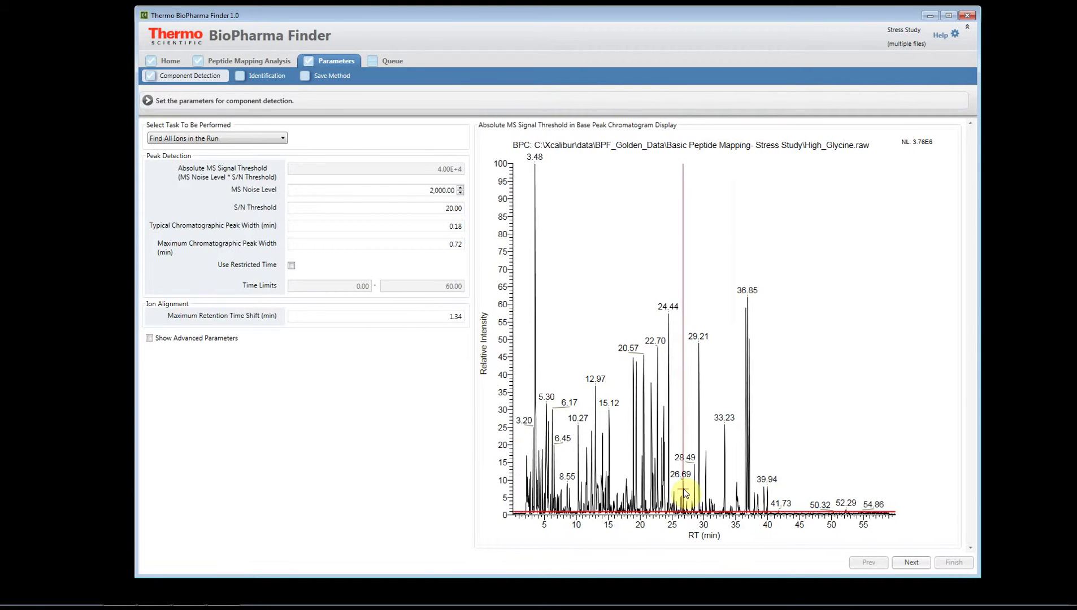
Enable Use Restricted Time with time limits 1.00 to 41.00 minutes
left_click(291, 265)
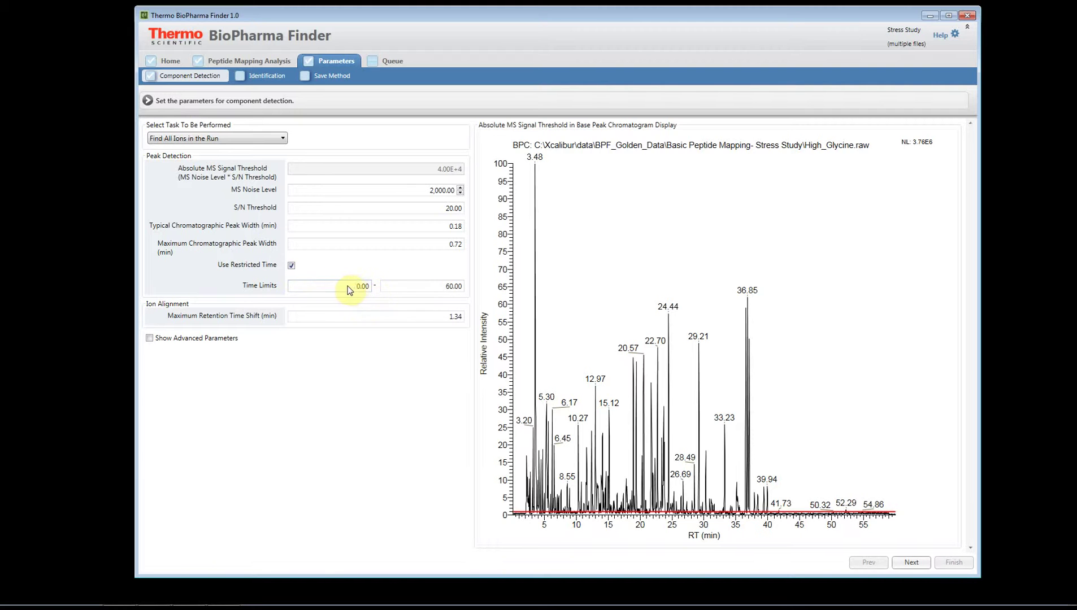
left_click_drag(502, 520, 561, 533)
double_click(363, 286)
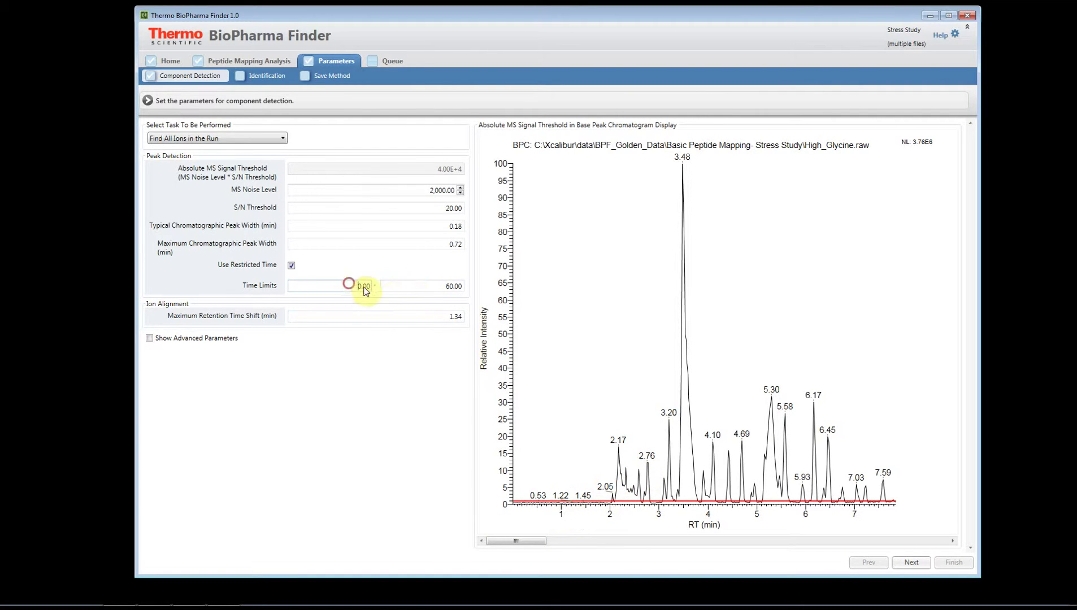
type("1")
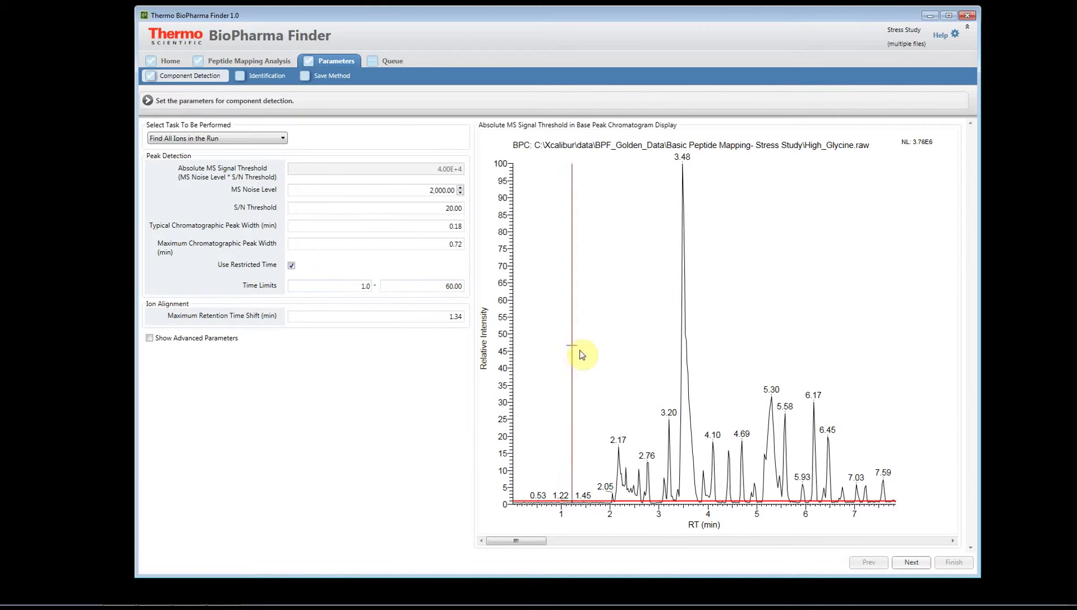
left_click(601, 378)
left_click_drag(826, 497, 762, 498)
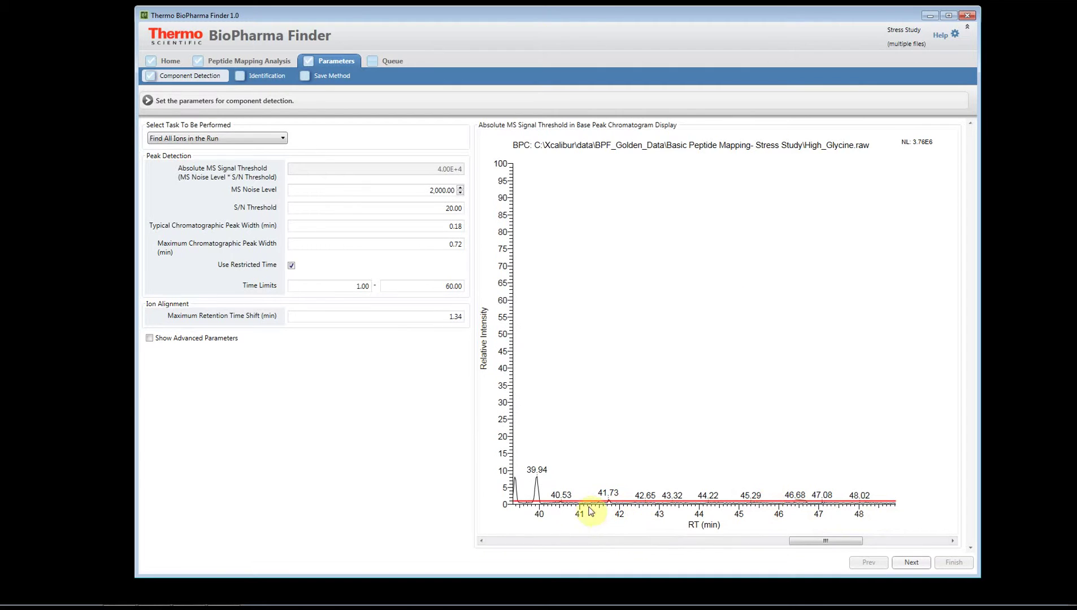
double_click(438, 286)
type("4")
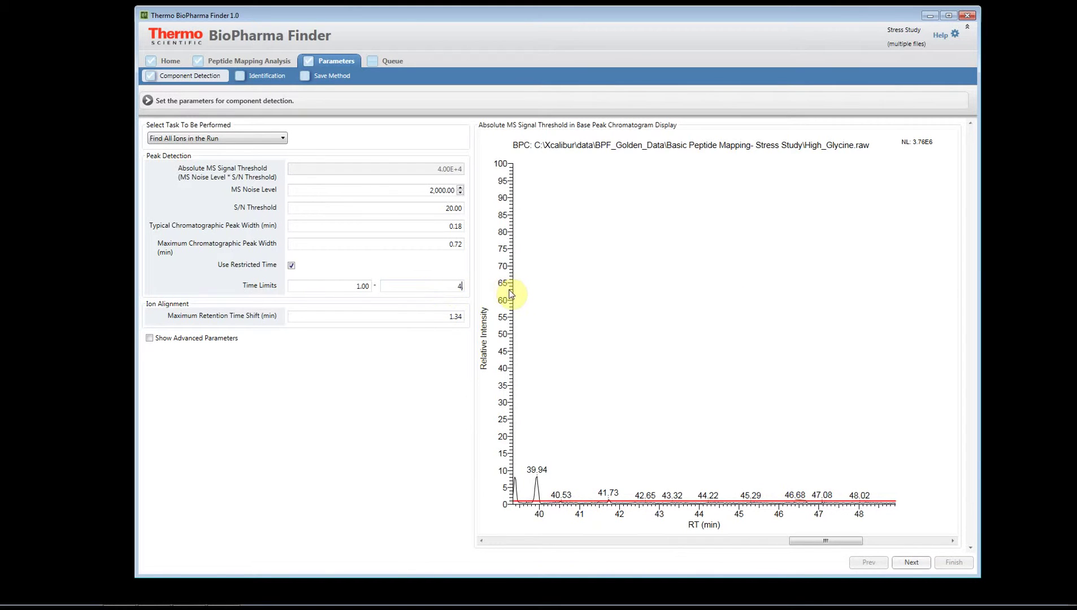
type("1.00")
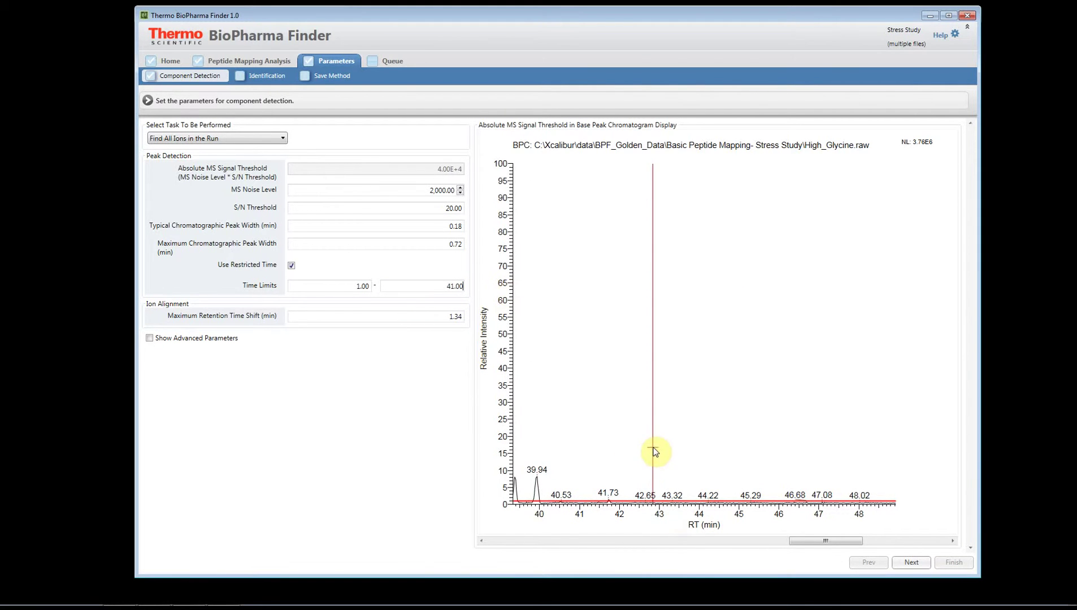
left_click(651, 449)
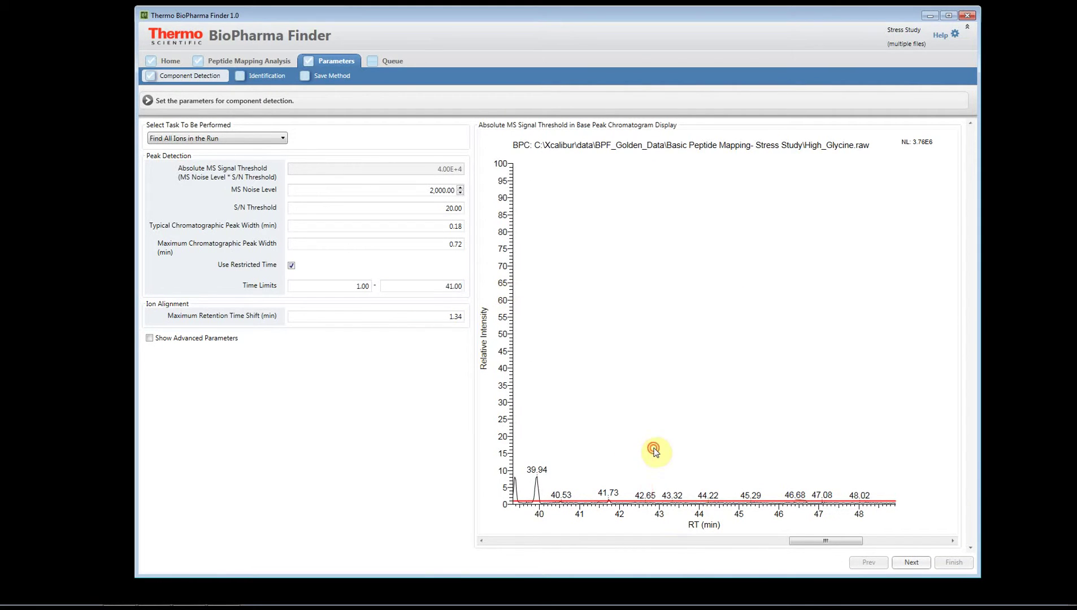
left_click(911, 562)
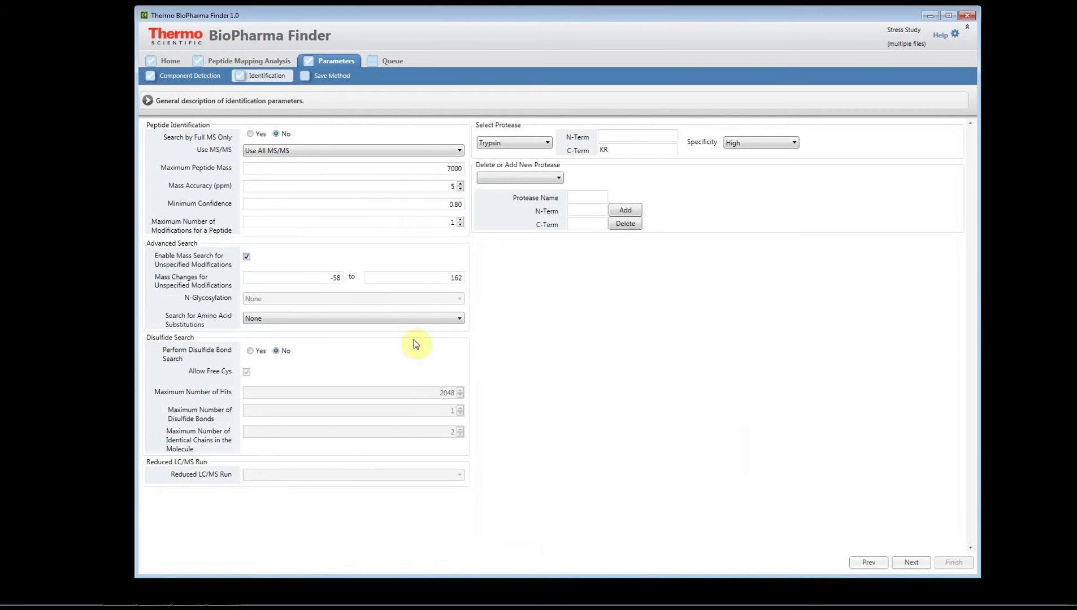
Uncheck Enable Mass Search for Unspecified Modifications
left_click(247, 257)
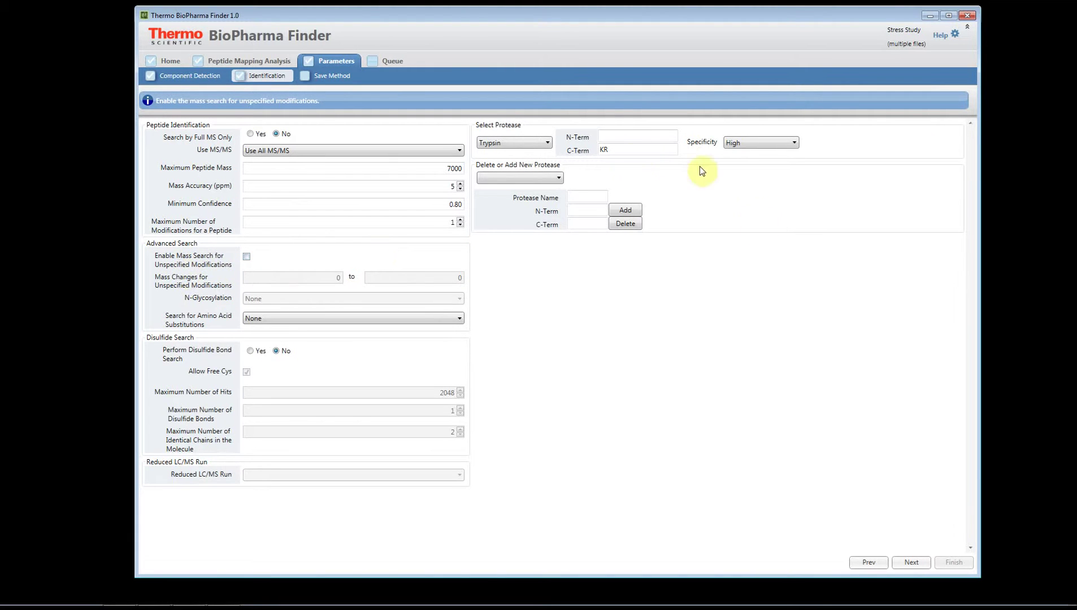
Name the processing method Stress Study
left_click(917, 564)
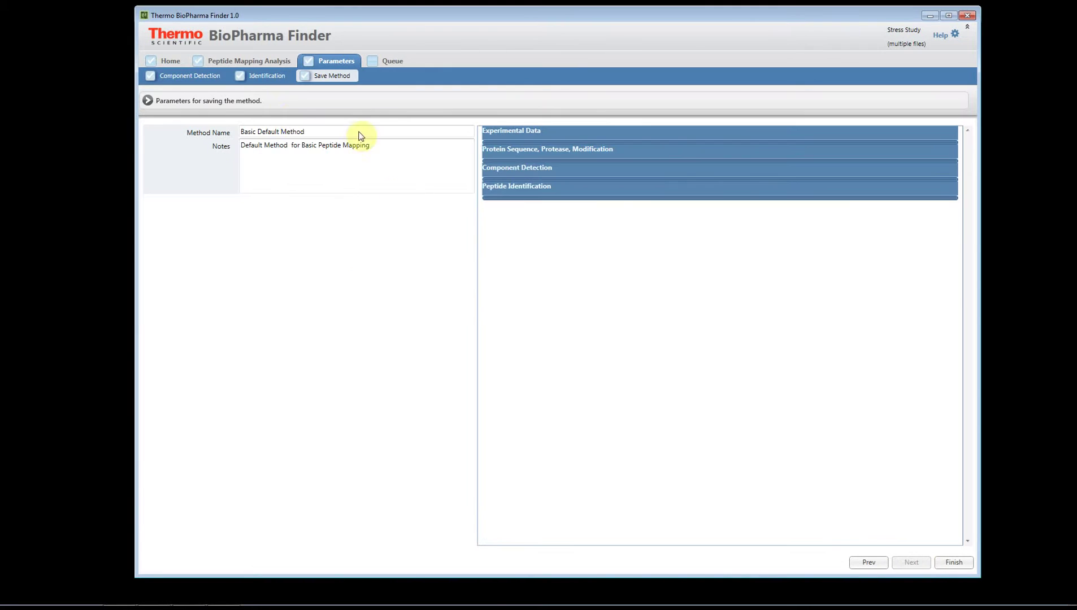
left_click_drag(318, 132, 212, 137)
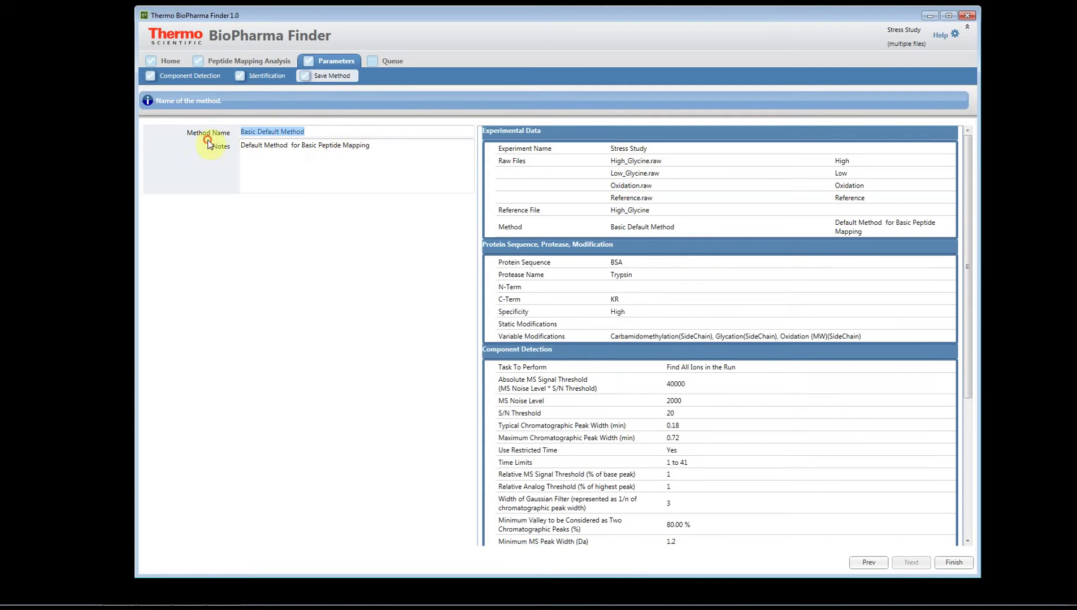
type("Summary.docx")
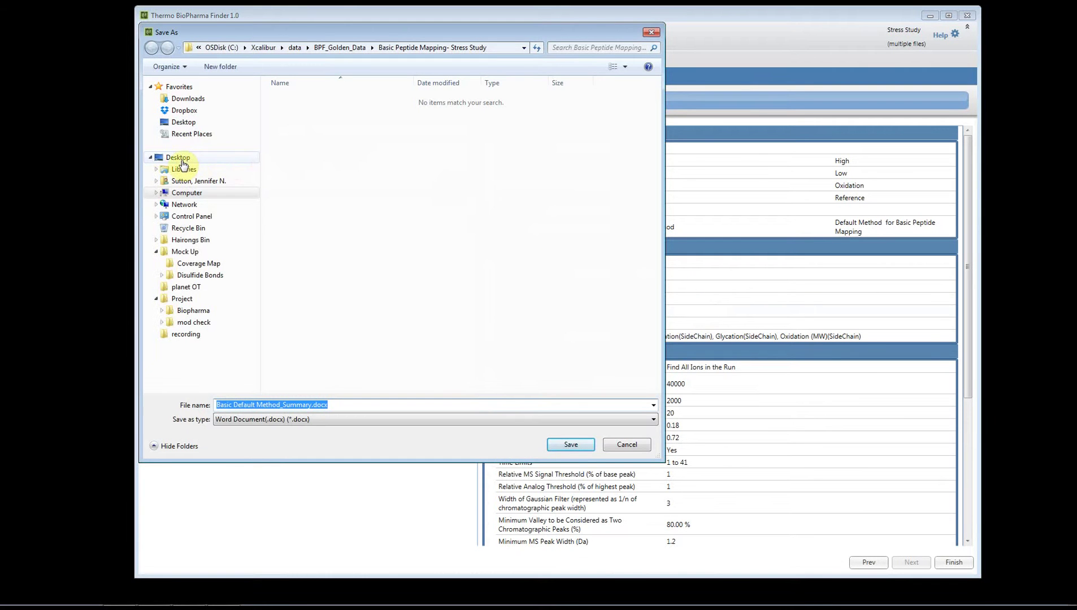
Save the method summary .docx to C:\Xcalibur\data\BPF_Golden_Data and submit the job
left_click(181, 194)
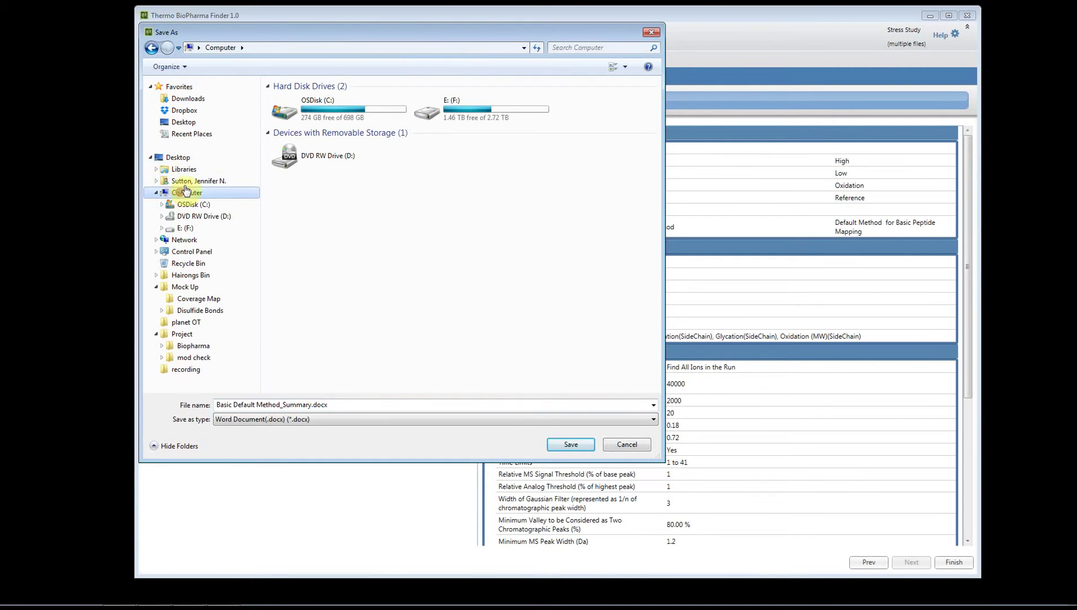
double_click(311, 108)
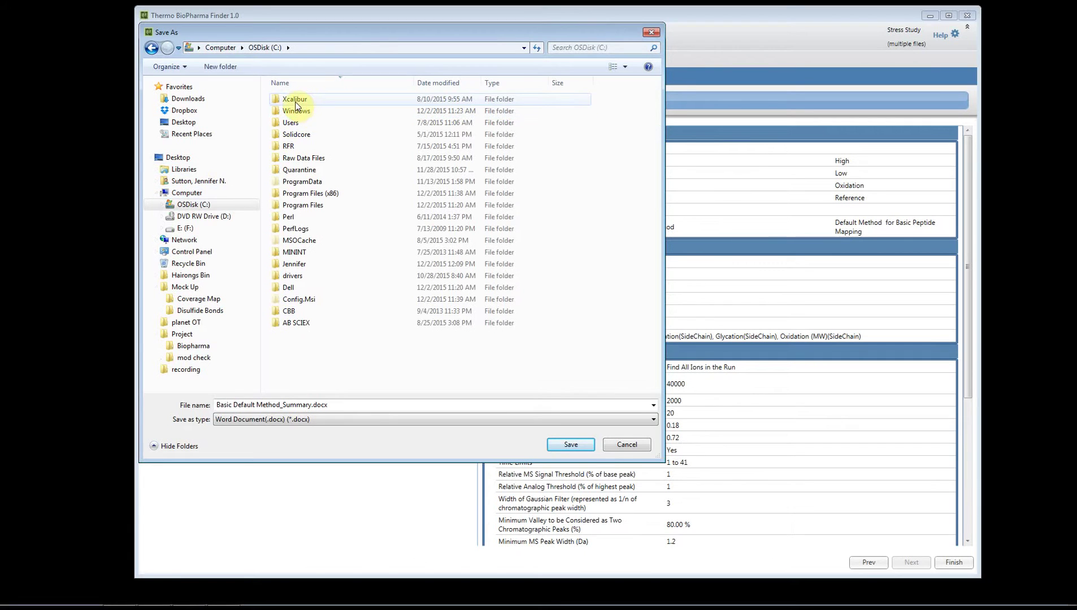
double_click(295, 101)
double_click(291, 103)
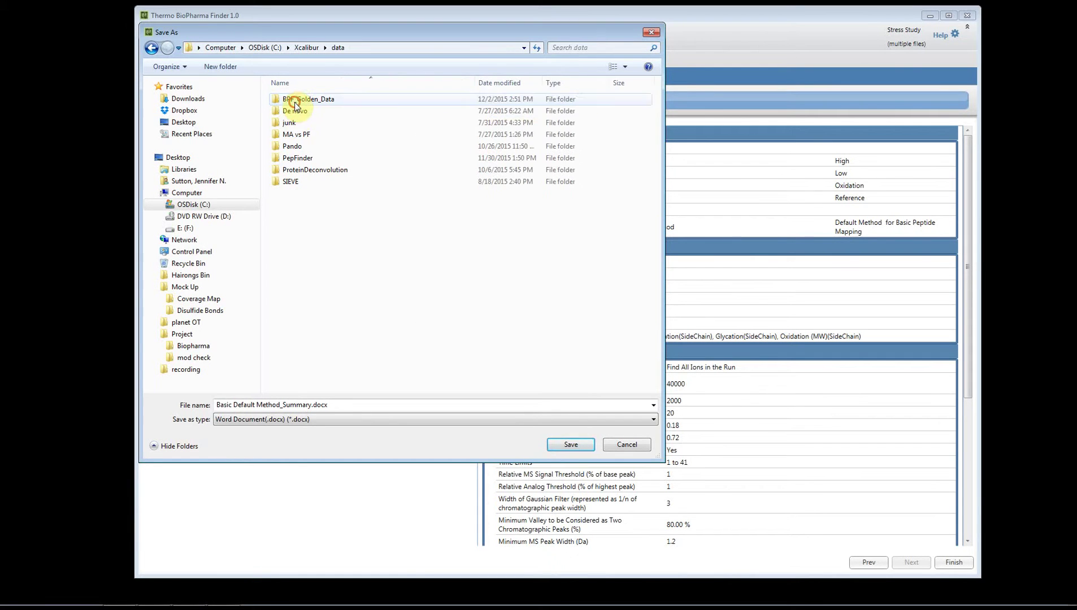
double_click(295, 100)
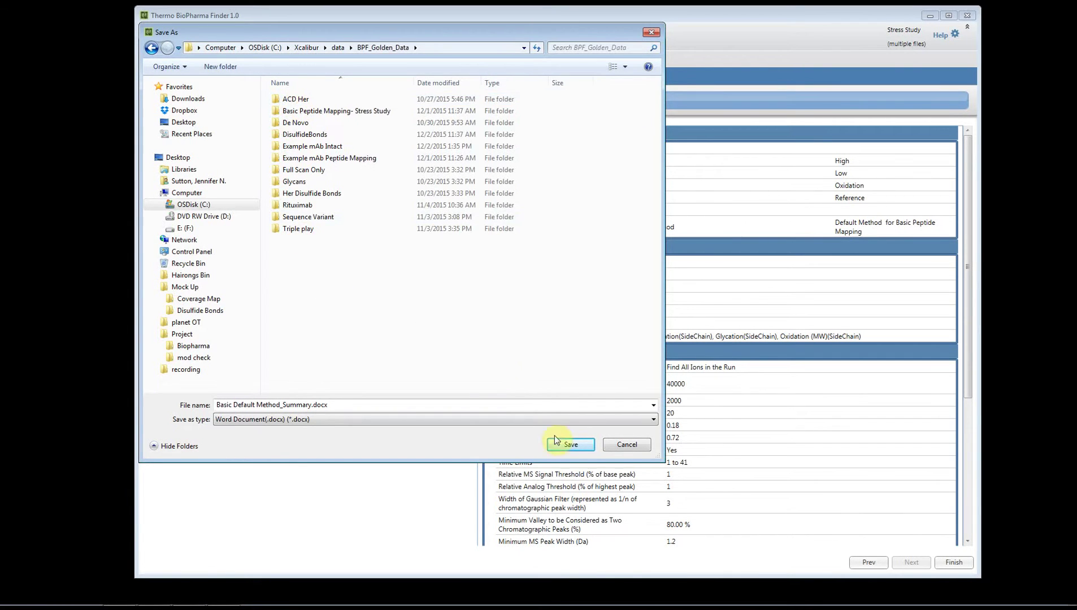
left_click(570, 445)
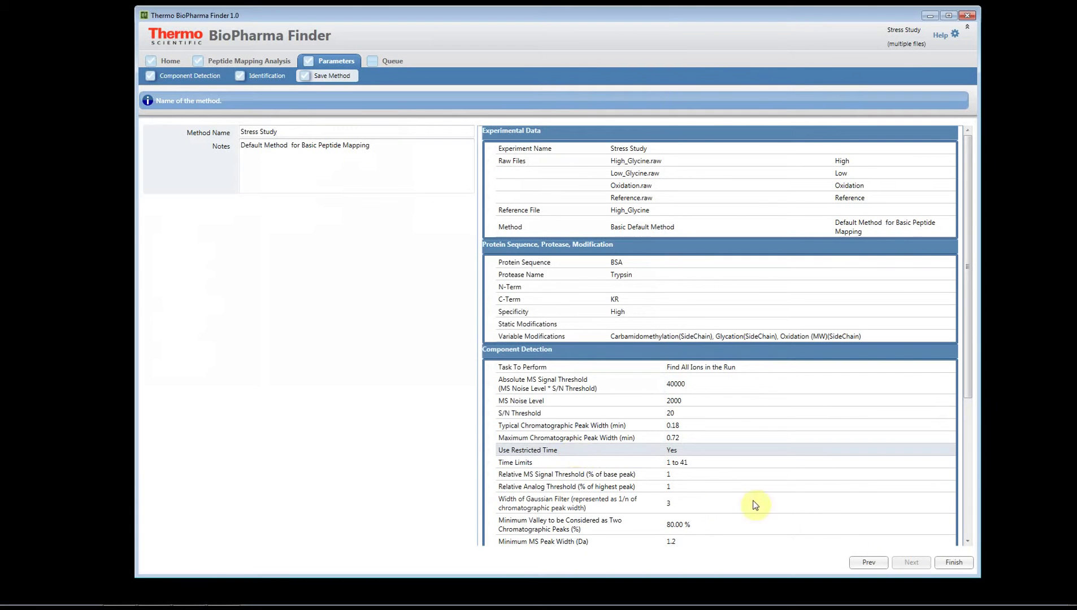
left_click(951, 563)
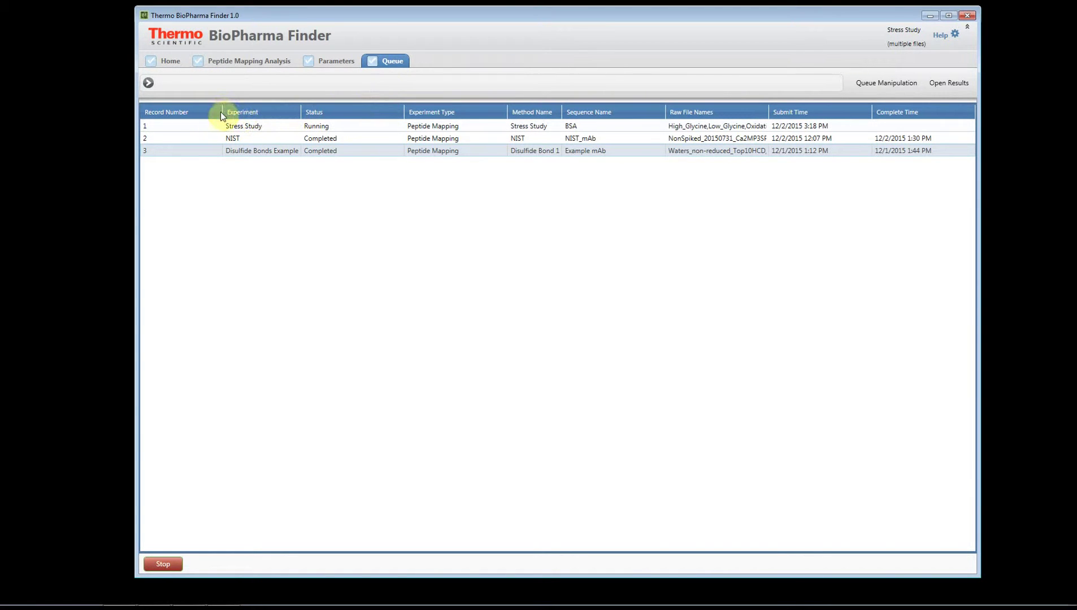
Narrow the Experiment column and select the Completed Stress Study job in the queue
left_click_drag(222, 112, 195, 113)
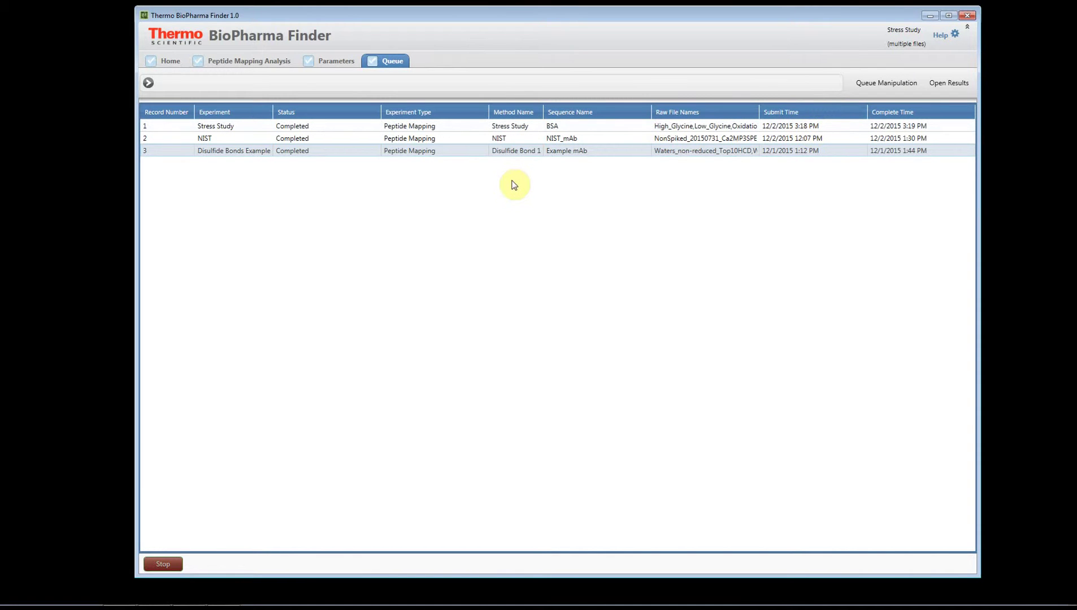
left_click(226, 129)
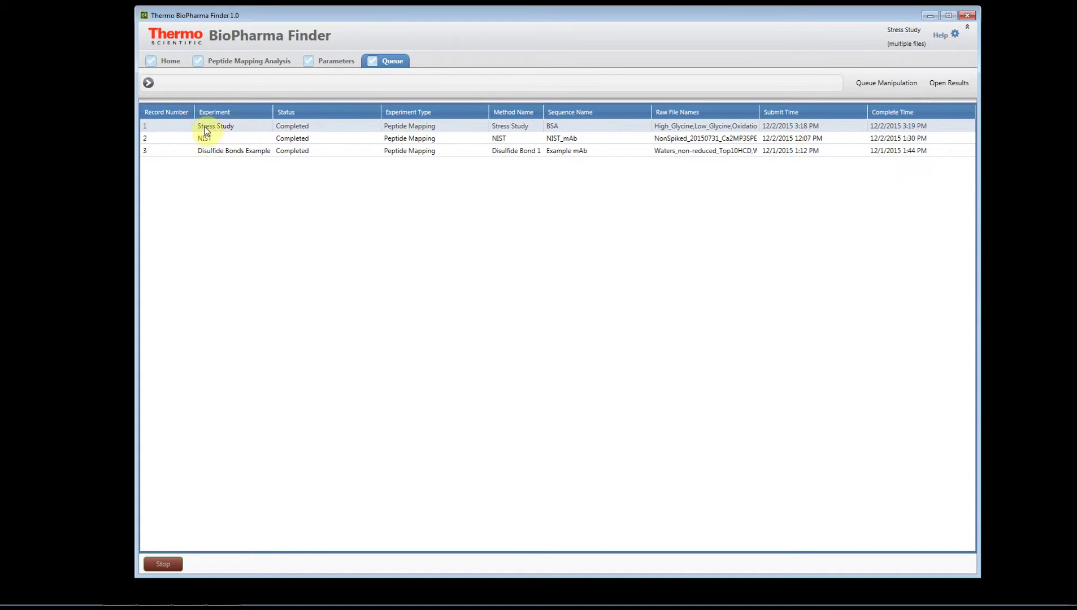
Open the Stress Study results and view the chromatograms for components 2, 4 and 6
left_click(962, 85)
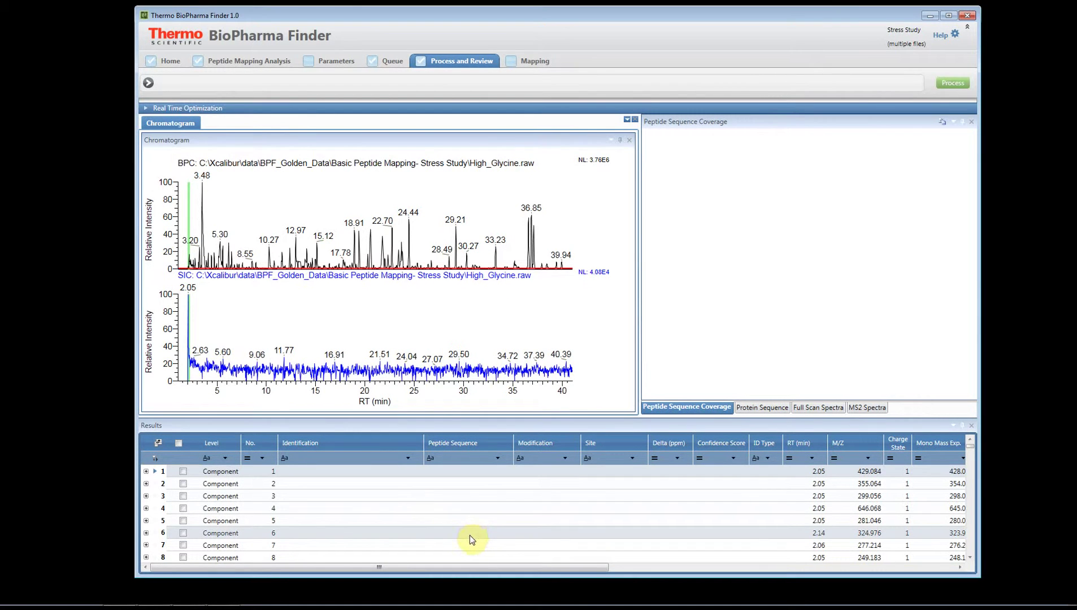
left_click(283, 484)
left_click(284, 507)
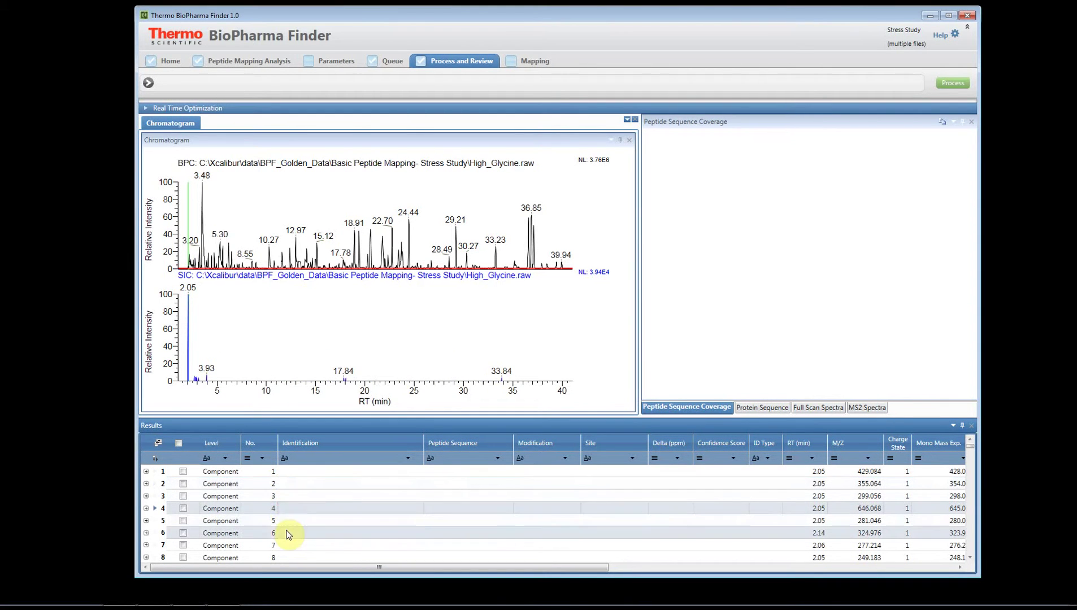
left_click(286, 532)
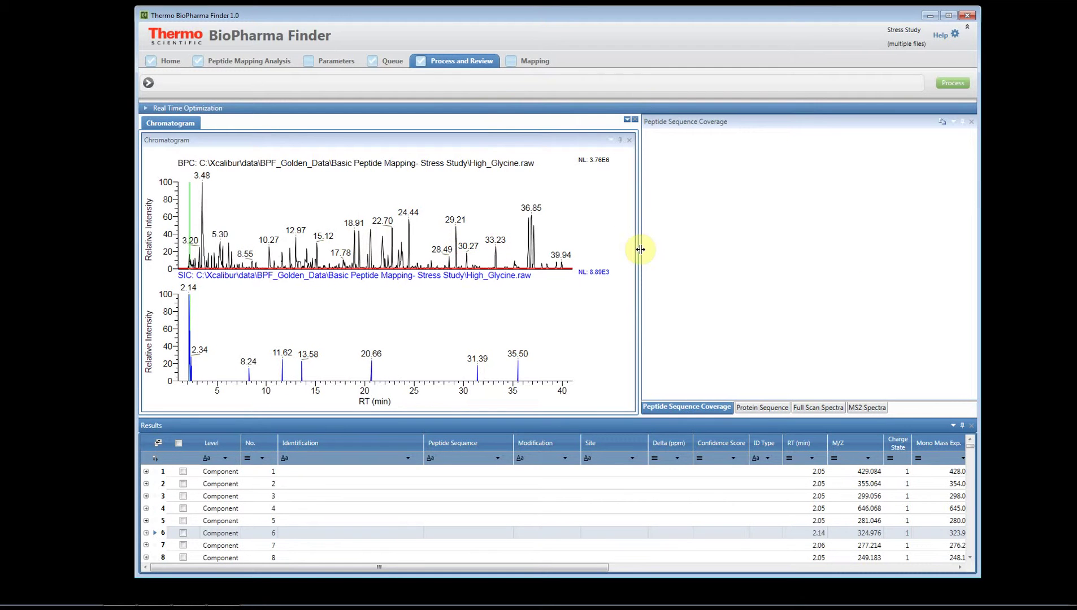
Filter the Identification column to (NonBlanks) and view the DTHKSEIAHR component chromatogram
left_click(408, 459)
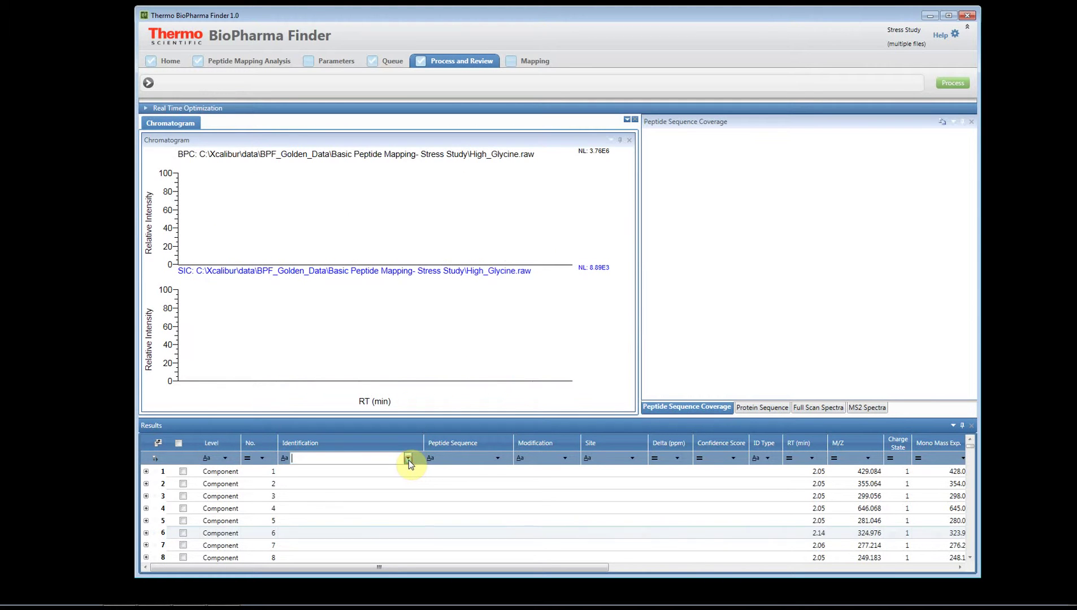
left_click(299, 493)
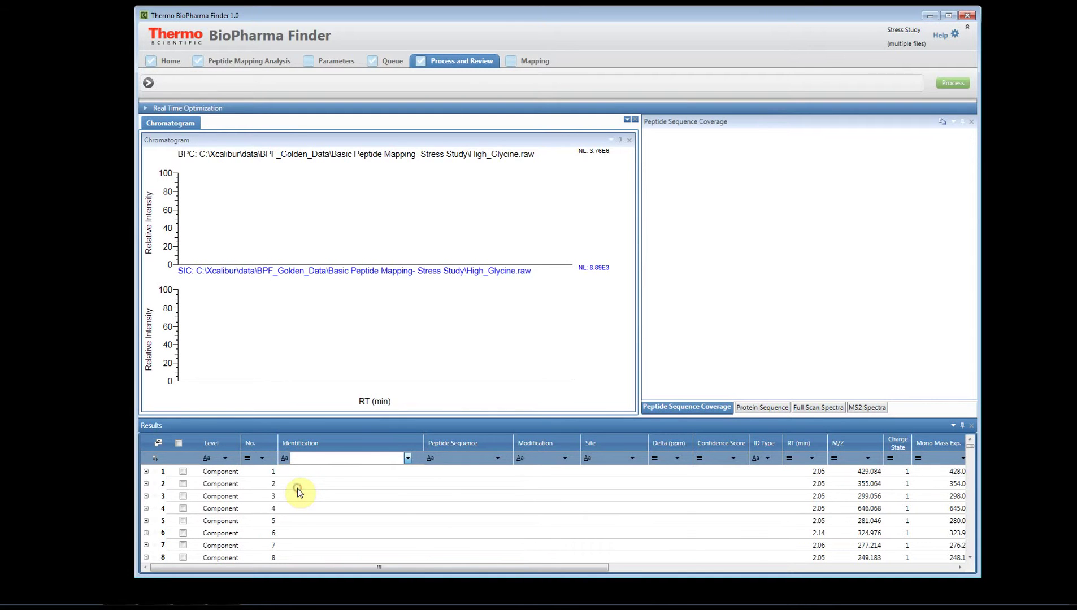
left_click(315, 496)
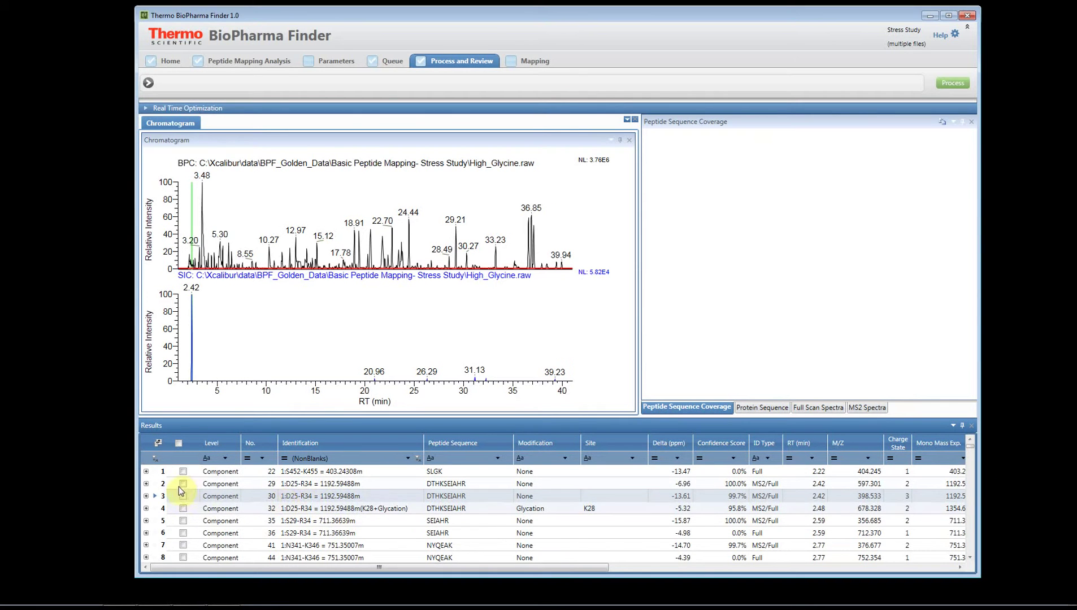
Show the DAFLGSFLYEYSR chromatogram and its MS2 fragment coverage map
scroll(176, 488, "down", 15)
scroll(164, 535, "down", 9)
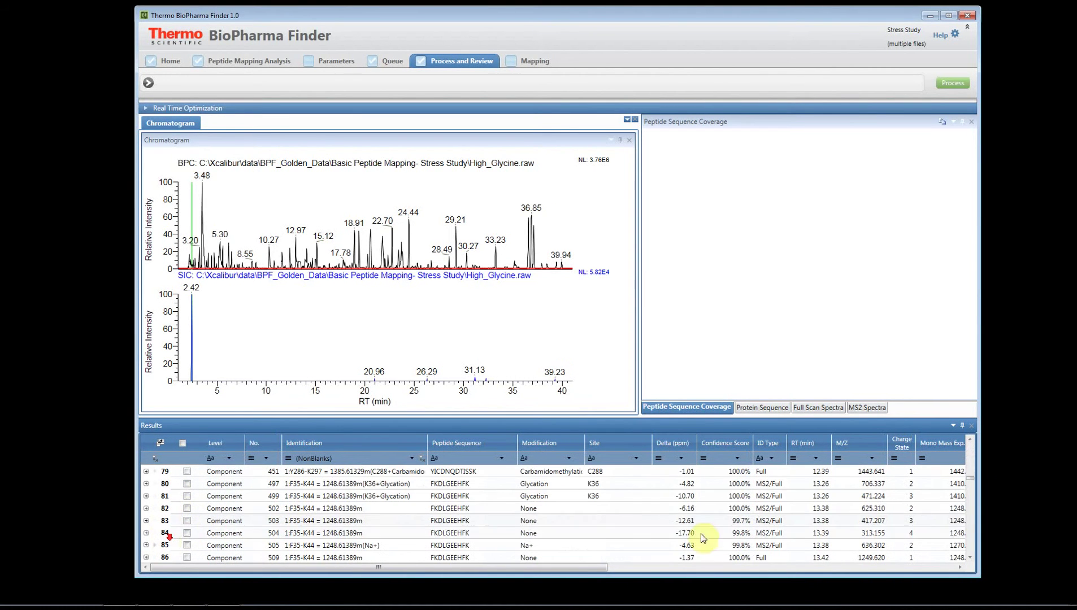
left_click_drag(971, 483, 968, 558)
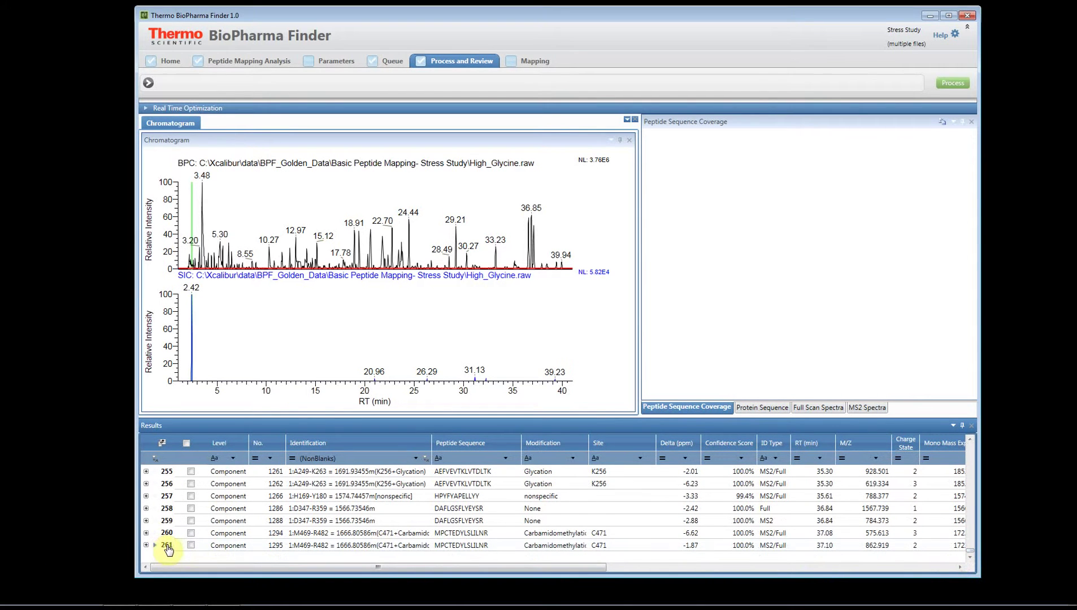
left_click(363, 511)
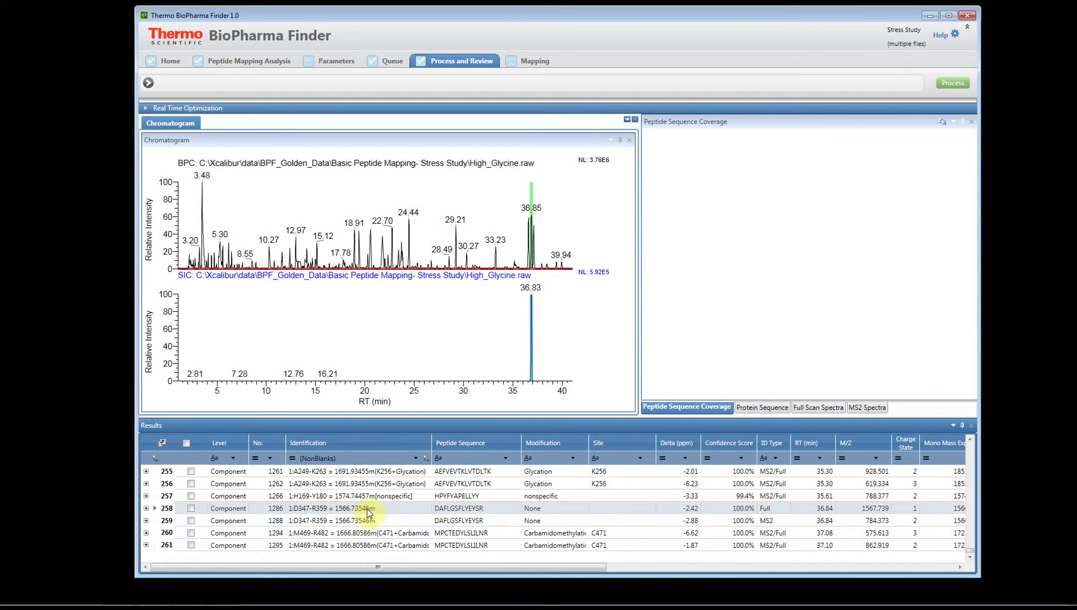
left_click(702, 521)
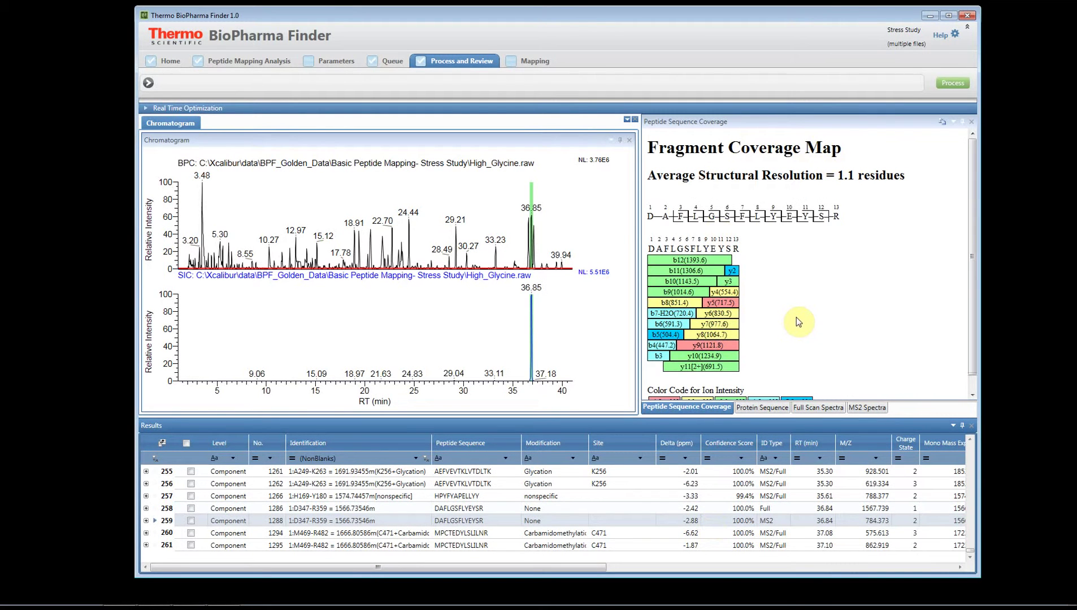
Filter the Modification column to 'Glyc', show AEFVEVTKLVTDLTK coverage, and select all glycation rows
left_click(539, 459)
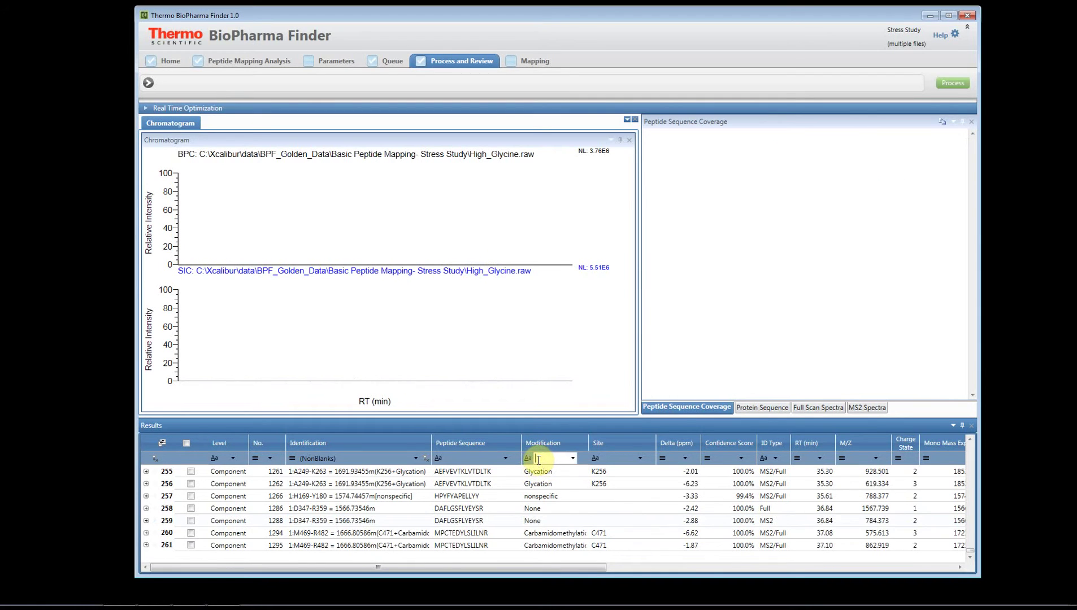
type("Gl")
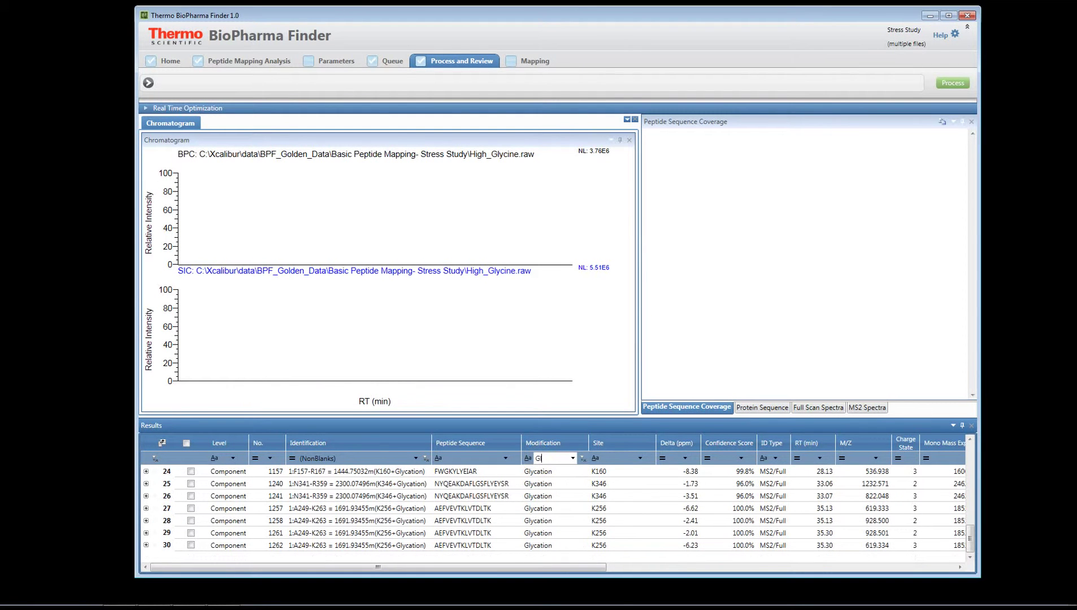
type("yc")
left_click(538, 508)
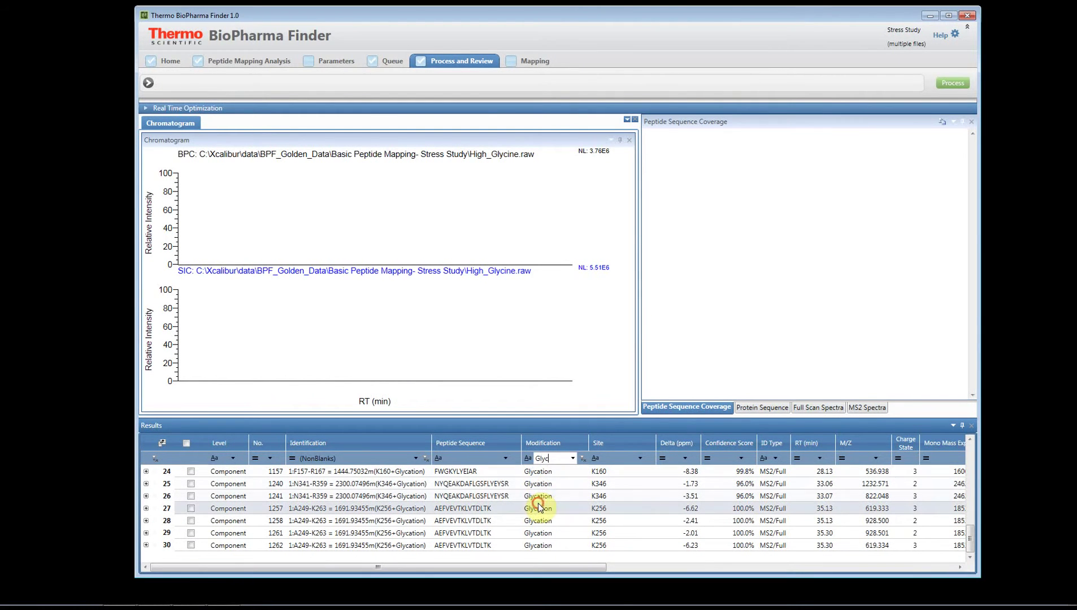
left_click(186, 443)
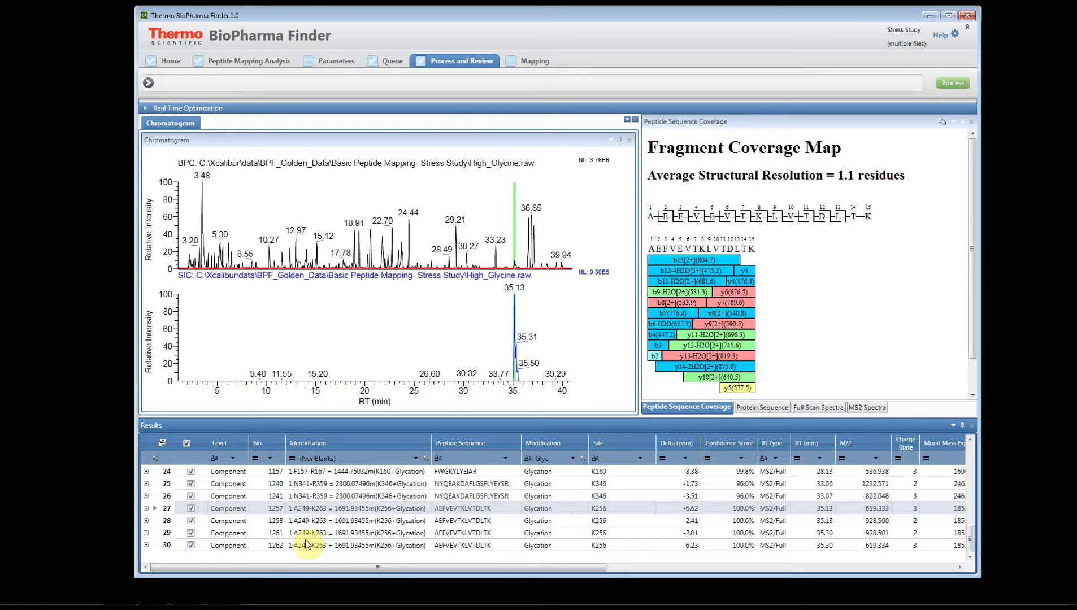
left_click(485, 505)
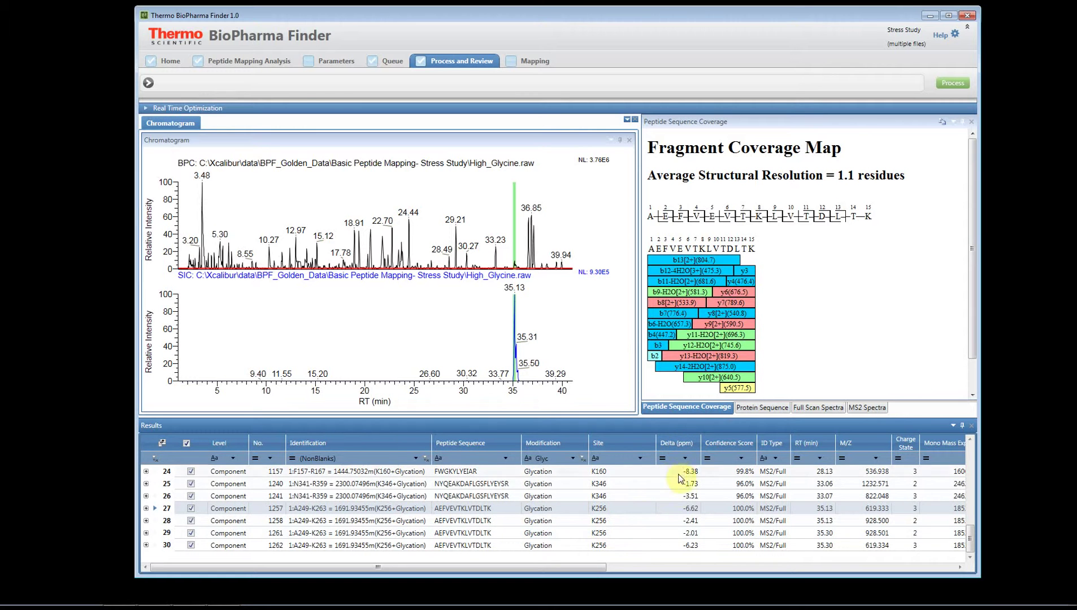
Review the glycated peptides' Avg MS Area columns and show coverage for the 928.500 m/z component
left_click_drag(605, 567, 719, 574)
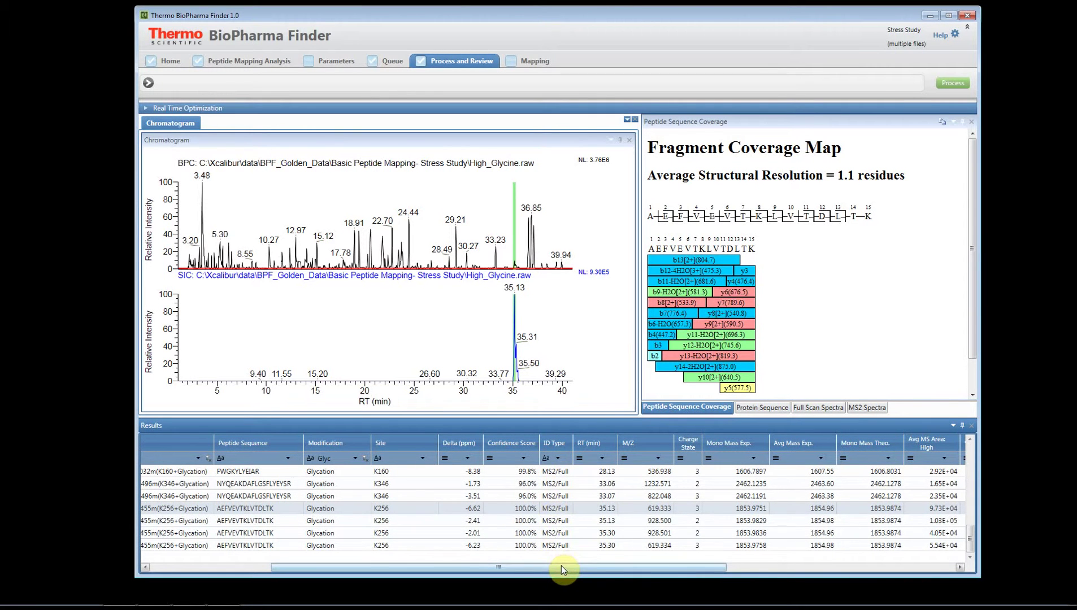
left_click_drag(561, 566, 867, 576)
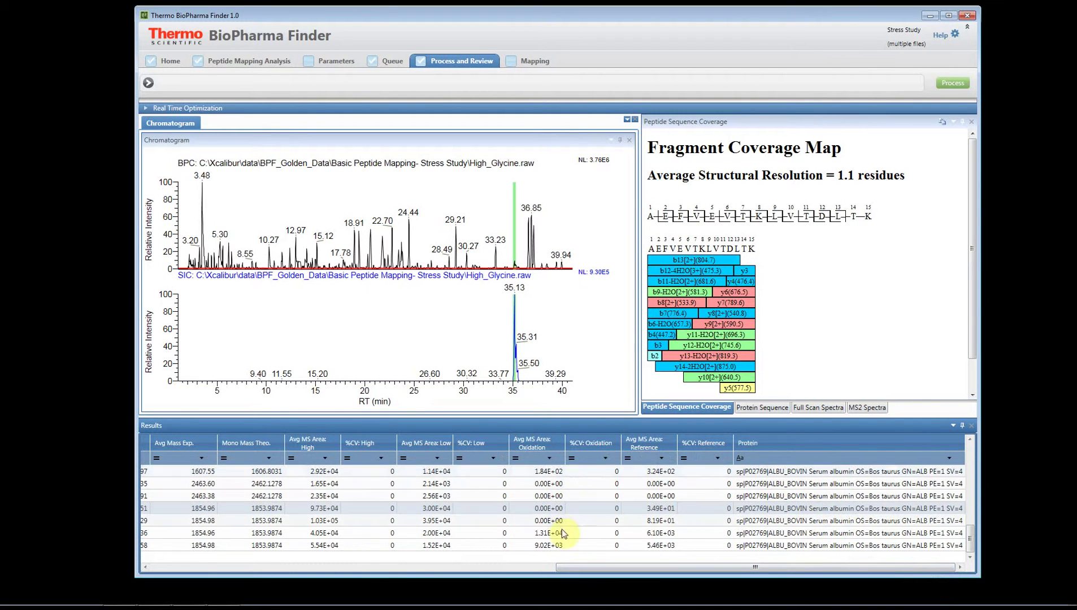
left_click_drag(574, 567, 481, 564)
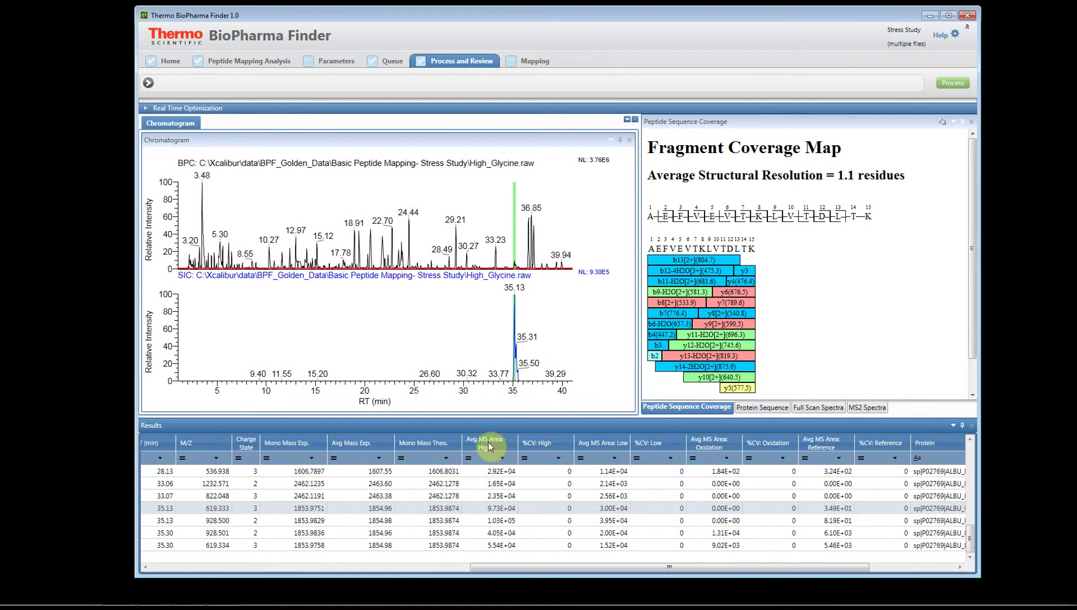
left_click(495, 524)
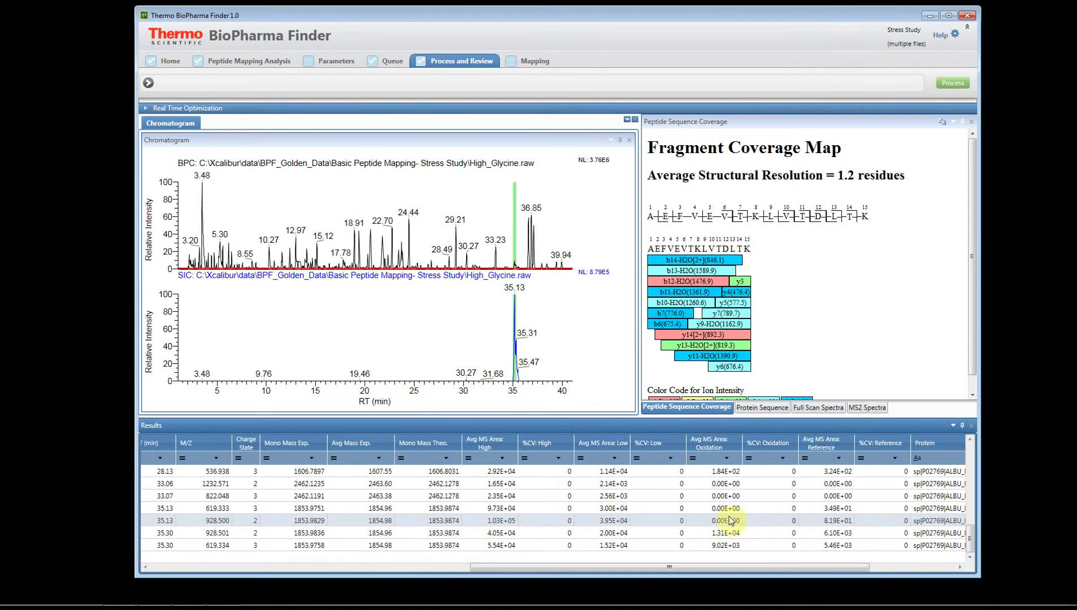
left_click_drag(710, 567, 354, 568)
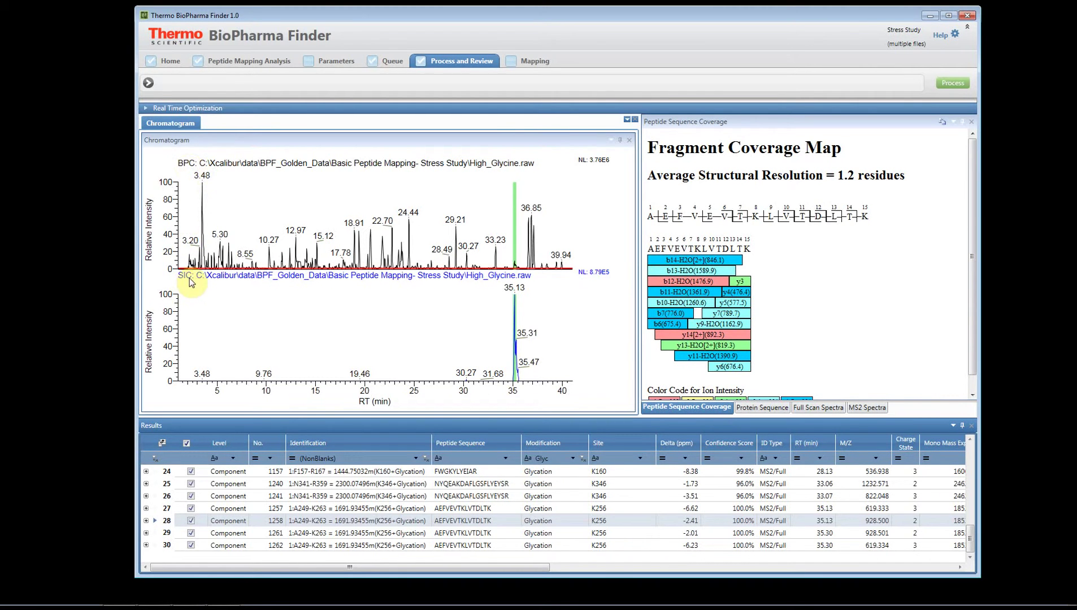
Plot stacked SIC traces from all four raw files without the base peak chromatogram, then undock the panel
left_click(390, 322)
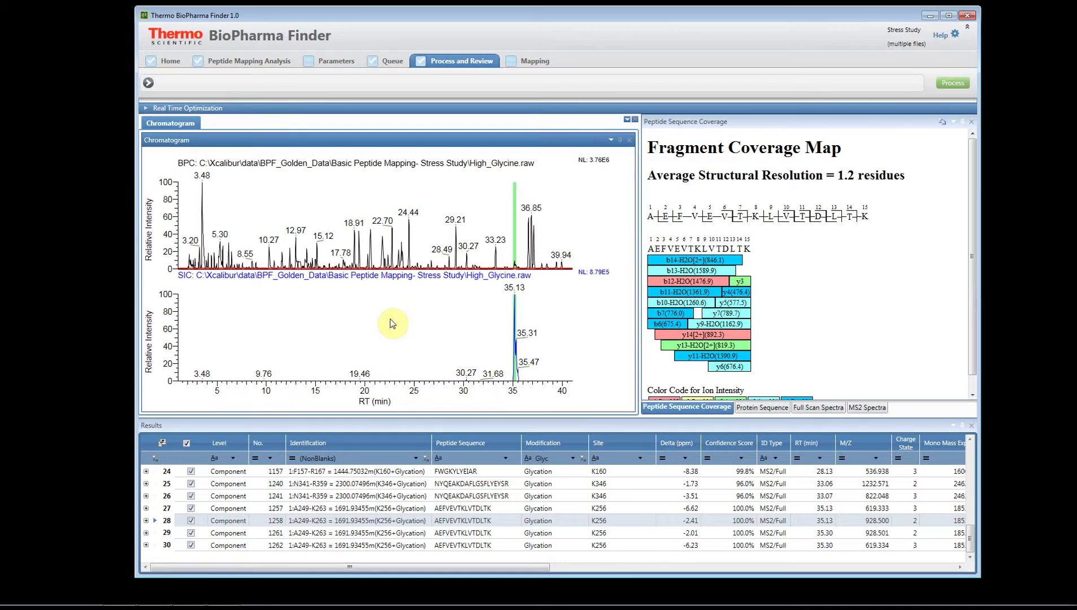
double_click(421, 325)
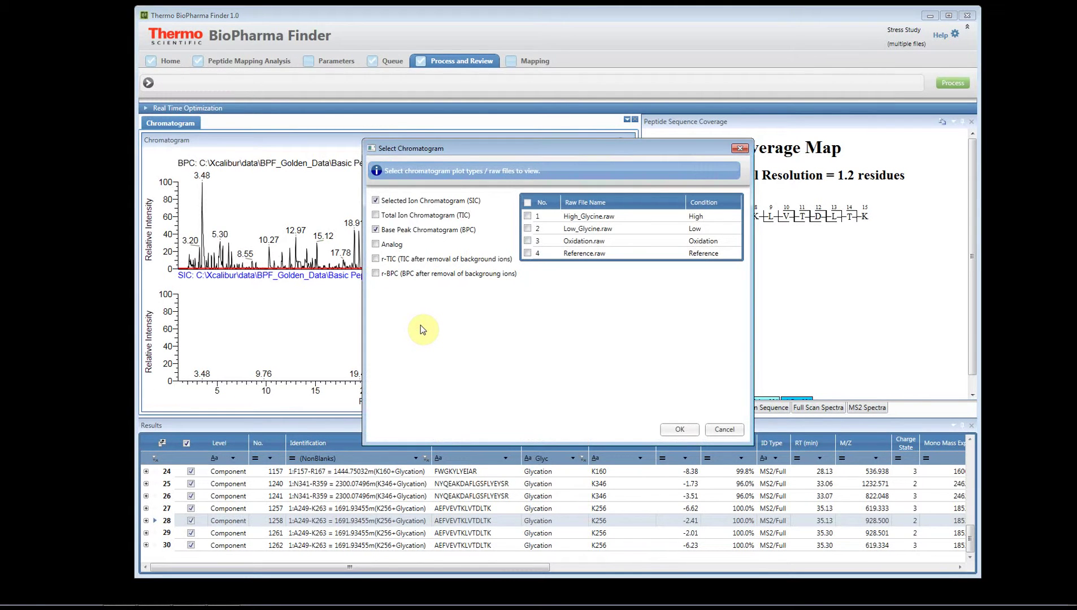
left_click(376, 229)
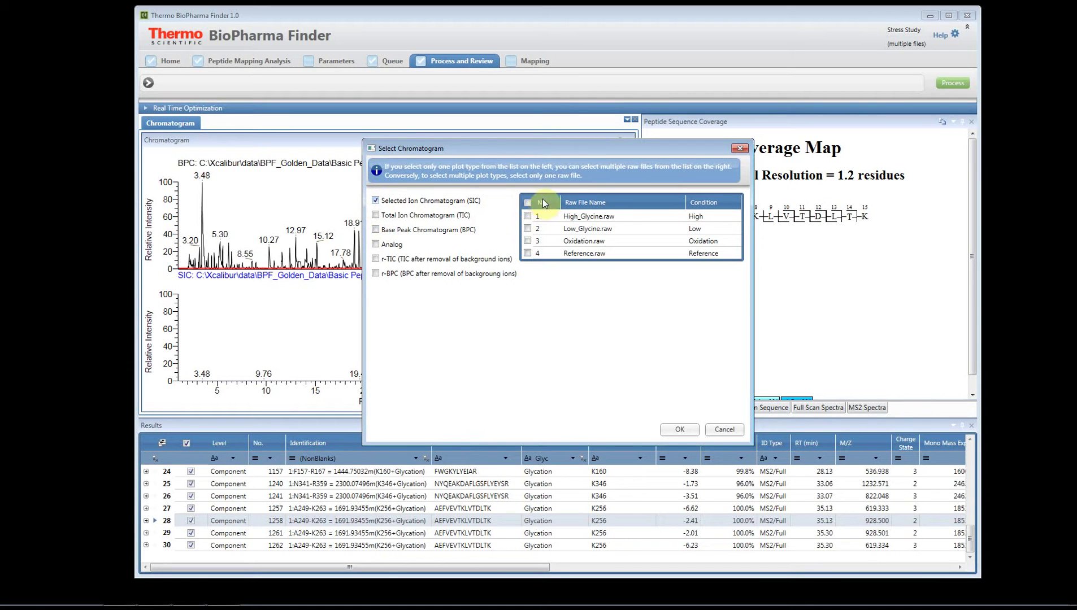
left_click(528, 216)
left_click(528, 228)
left_click(528, 241)
left_click(527, 253)
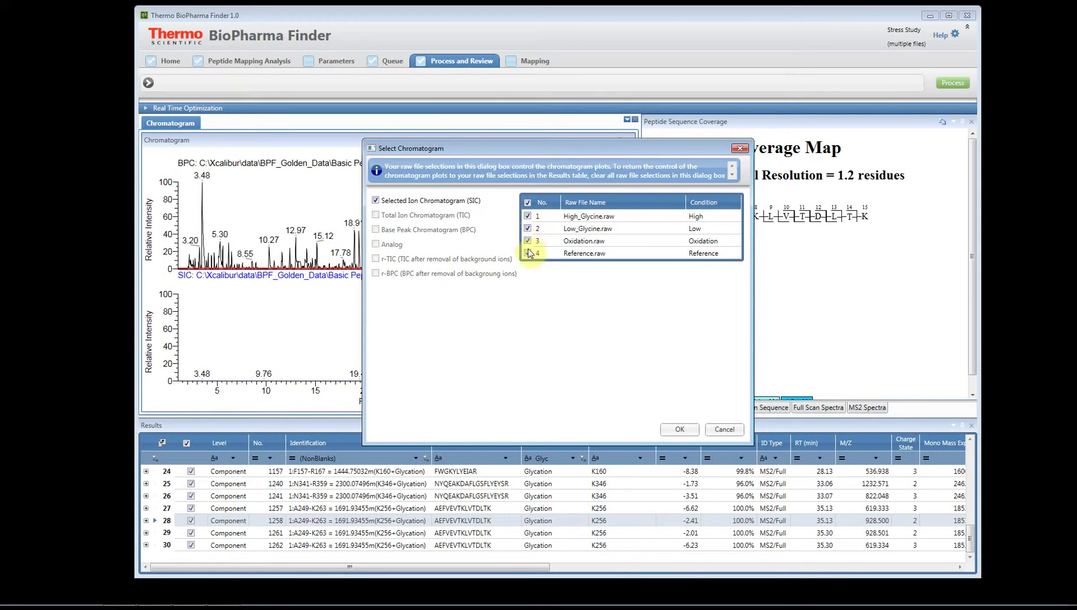
left_click(678, 432)
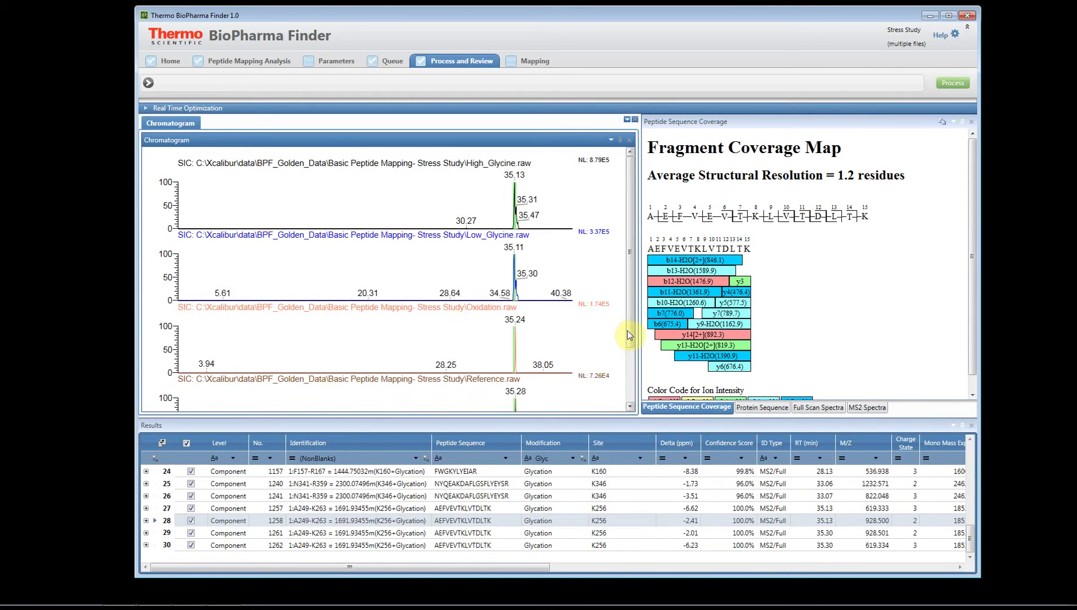
mouse_move(632, 320)
left_mouse_down()
mouse_move(636, 407)
mouse_move(635, 269)
left_mouse_up()
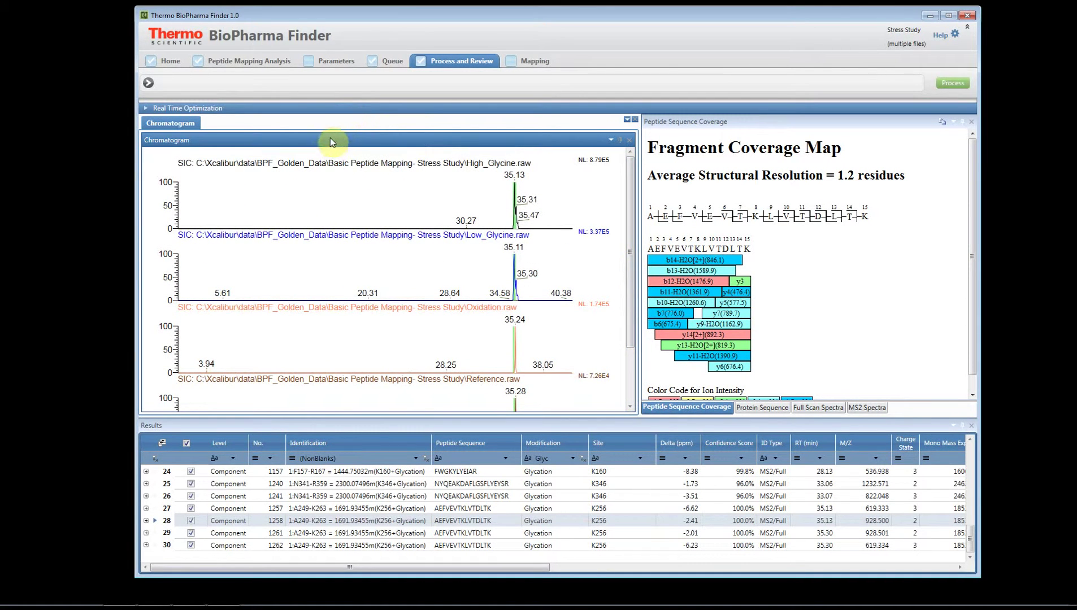
left_click_drag(332, 141, 346, 83)
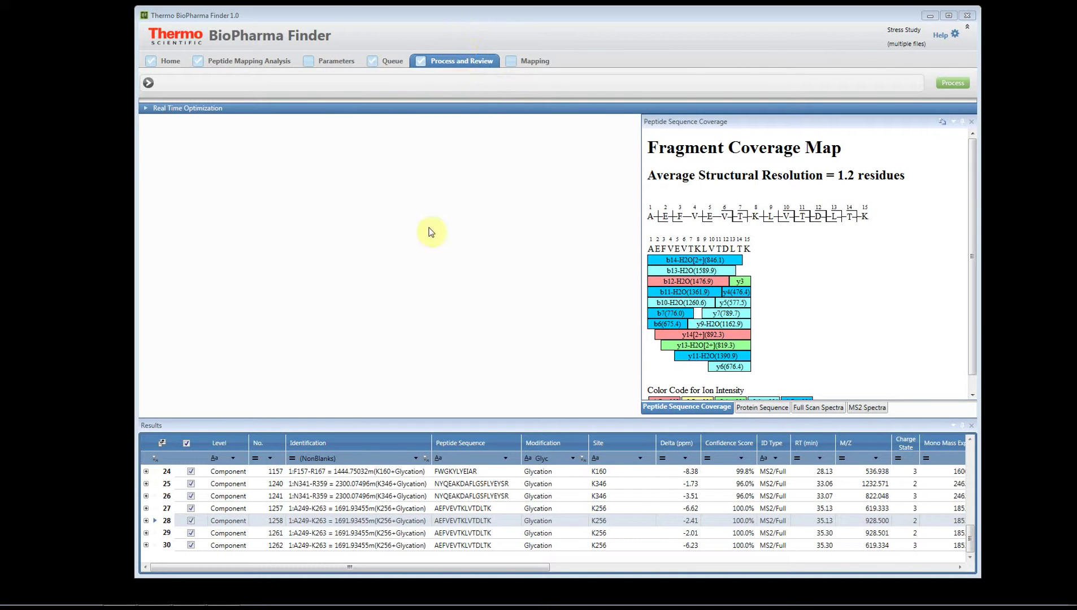
Restore the chromatogram panel showing the stacked SIC traces from all four raw files
left_click(392, 266)
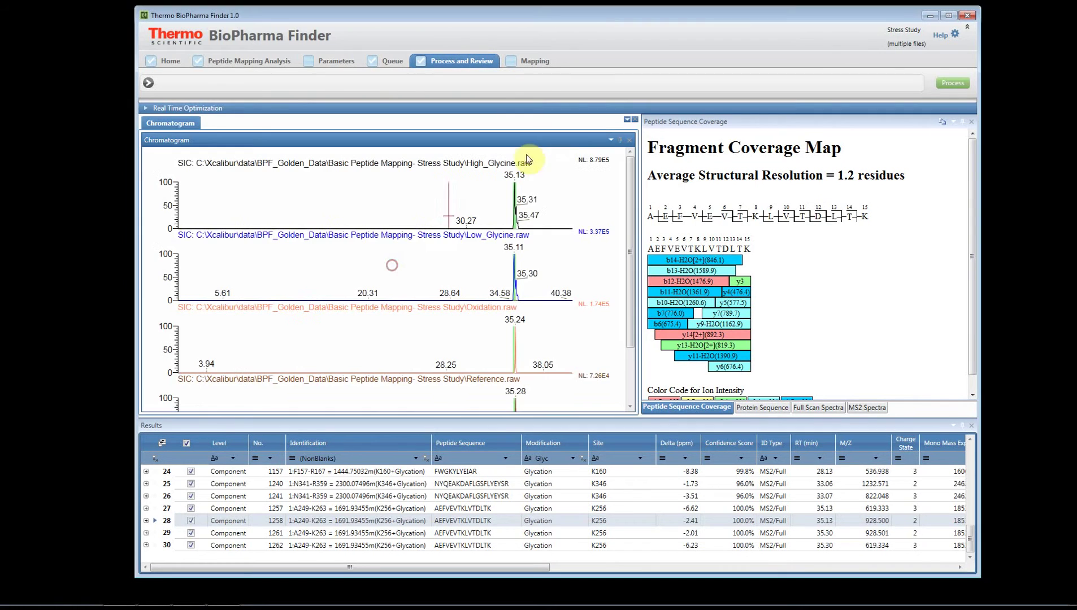
left_click(610, 140)
left_click(434, 261)
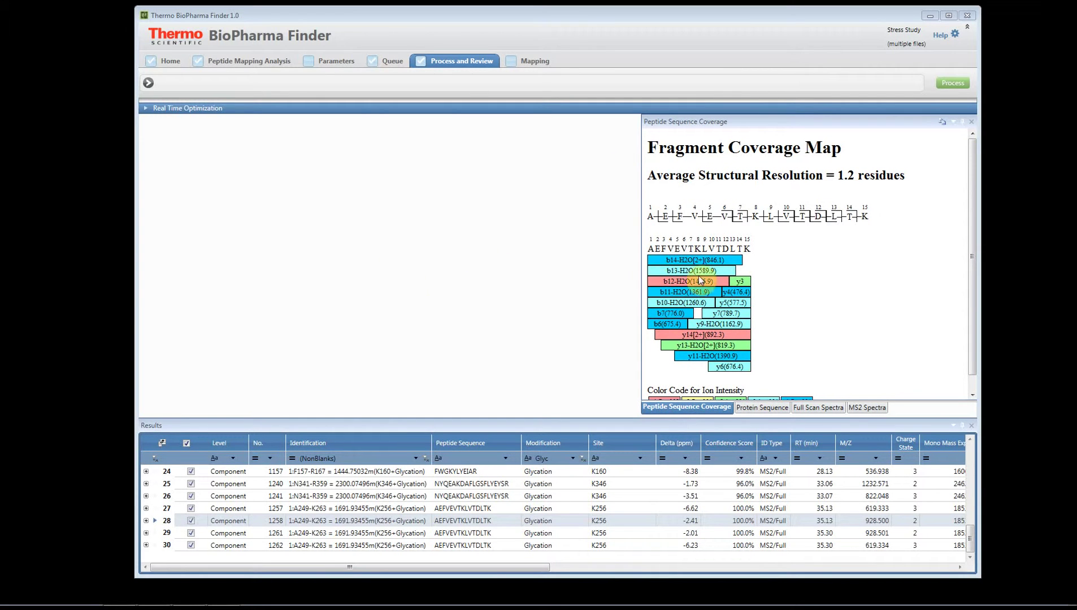
left_click(819, 261)
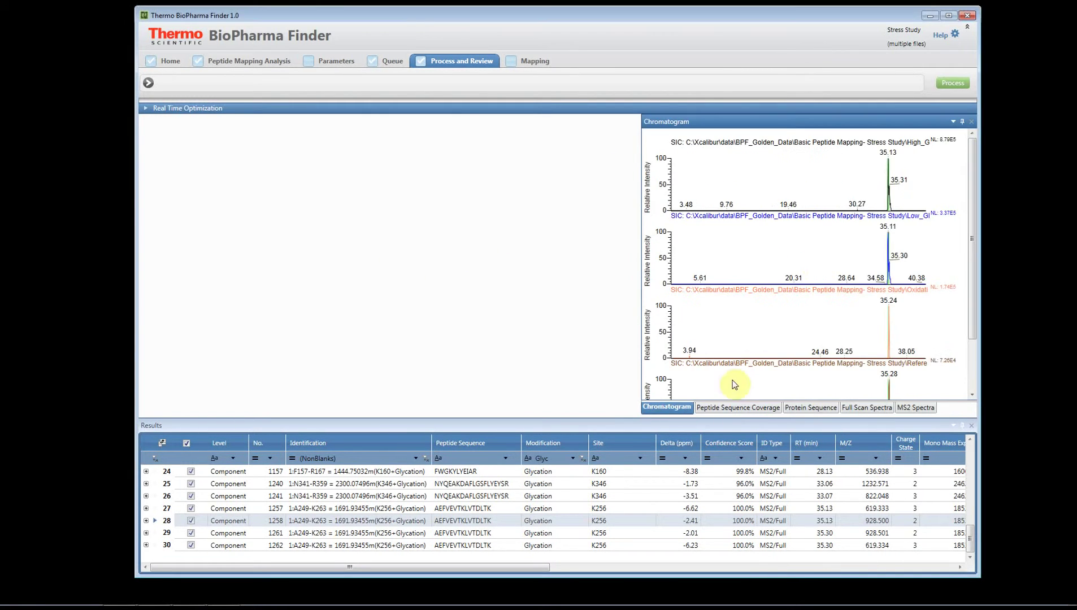
middle_click(662, 408)
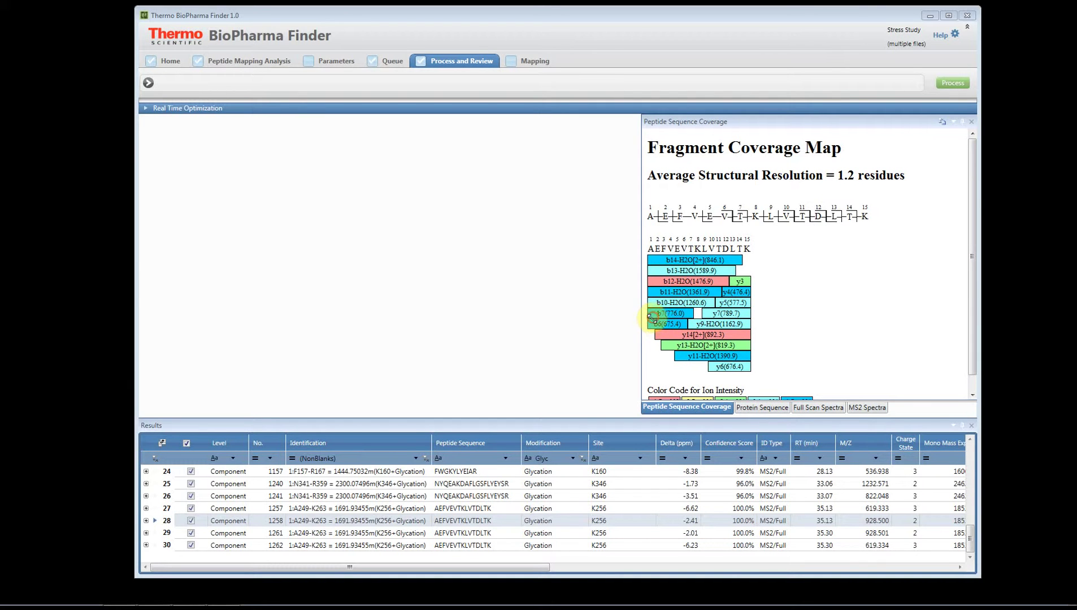
left_click(603, 387)
left_click(317, 25)
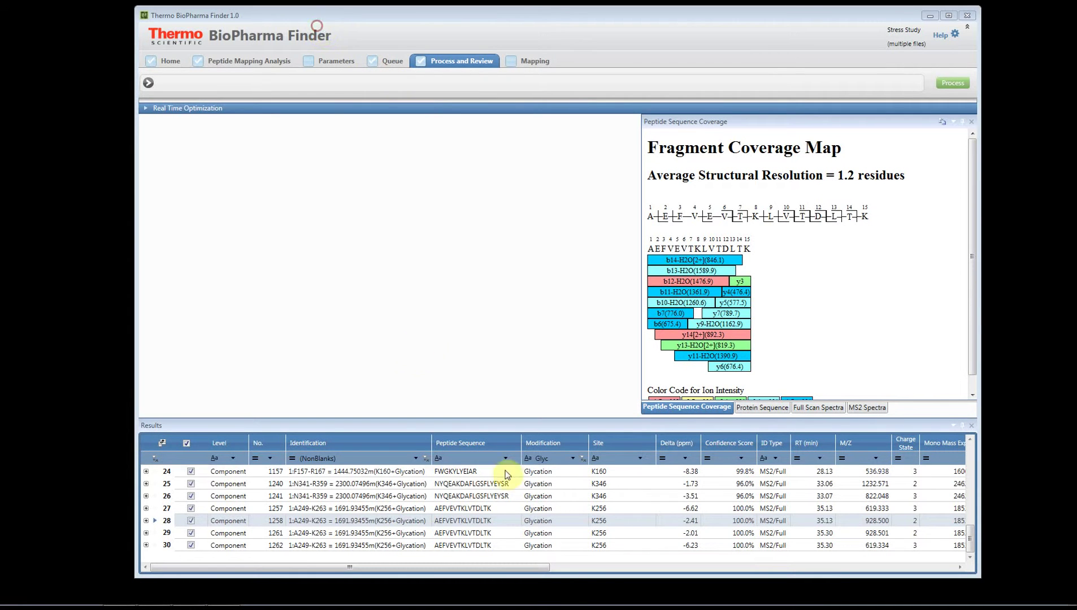
left_click(448, 382)
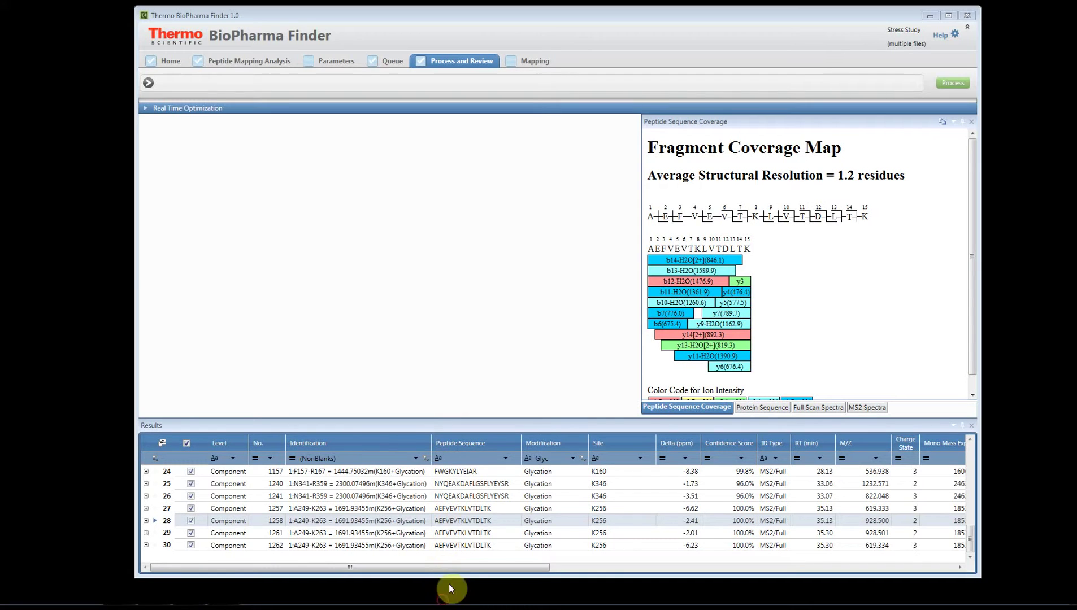
Review coverage maps for glycated peptides in rows 29 (K256), 25 (K346) and 28 (K256)
left_click(486, 533)
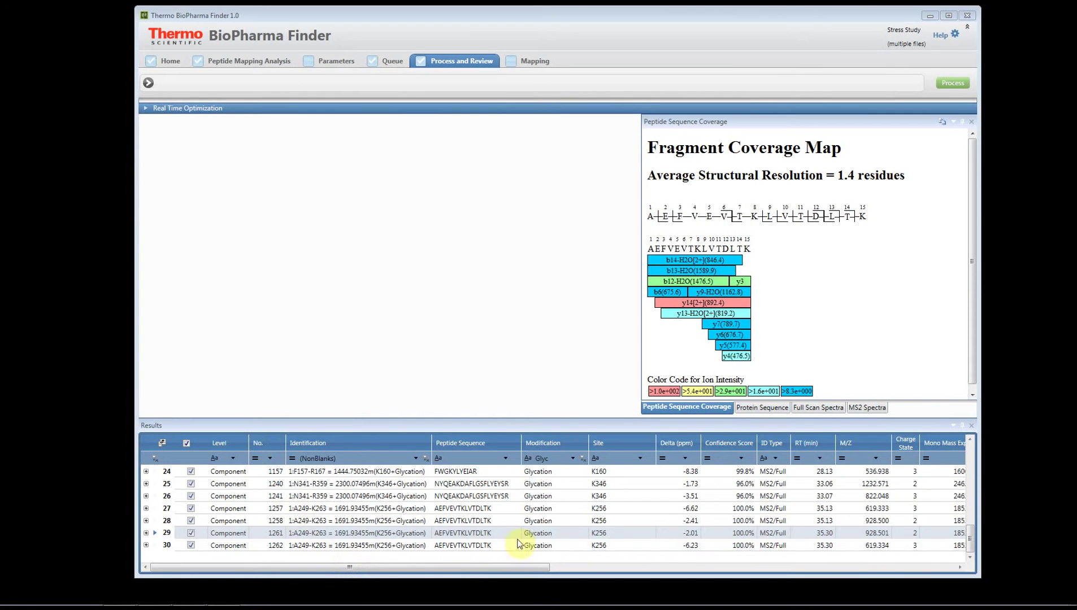
left_click(497, 486)
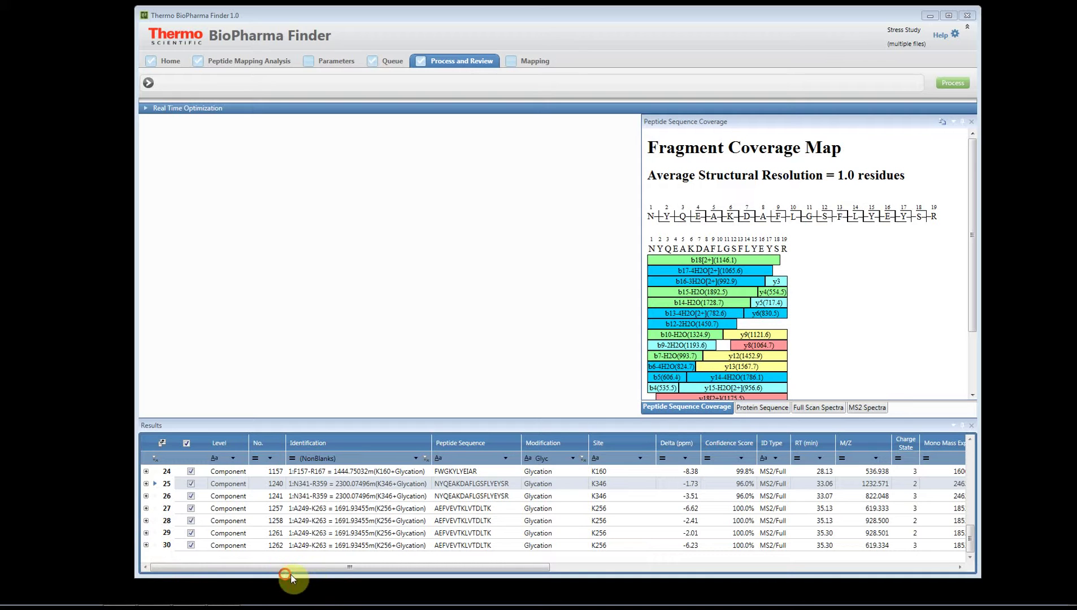
left_click(331, 580)
left_click(276, 254)
left_click(485, 521)
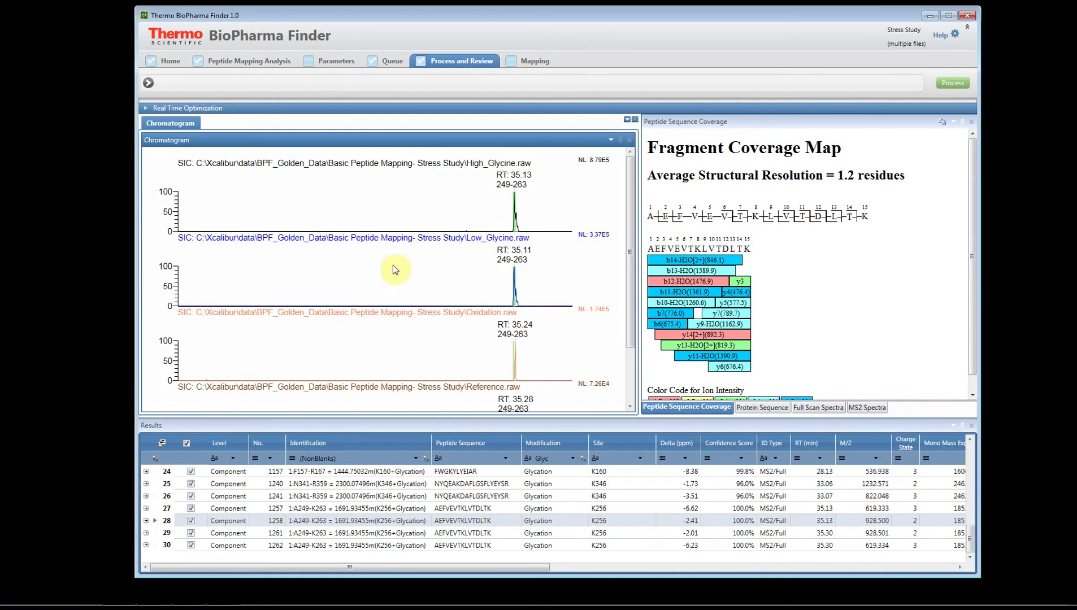
Widen the coverage map pane, zoom into the full scan spectrum, and return to the coverage map
left_click_drag(525, 190, 469, 192)
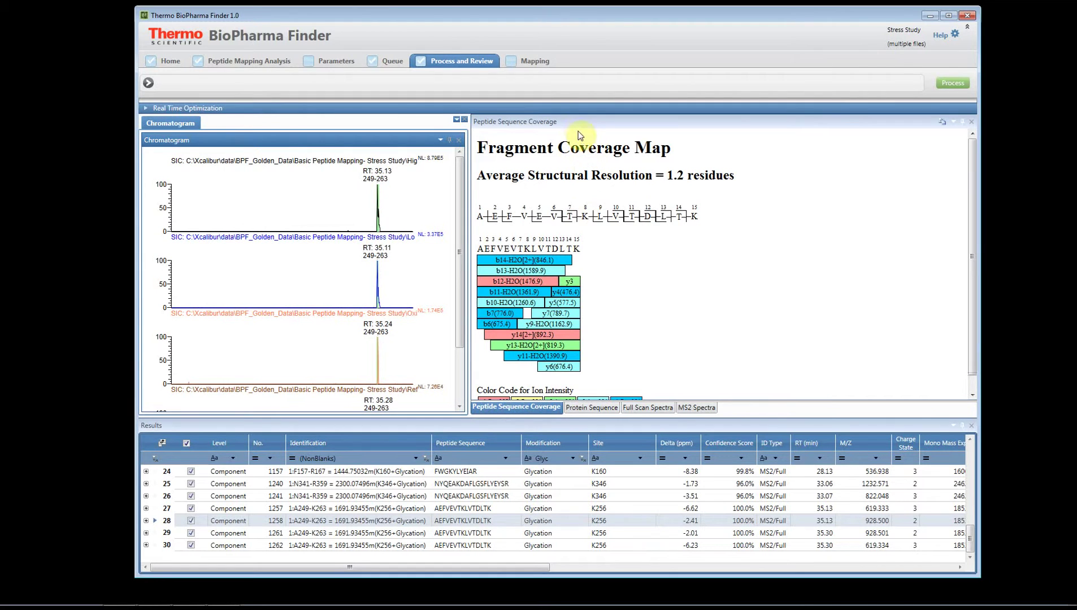
left_click(698, 409)
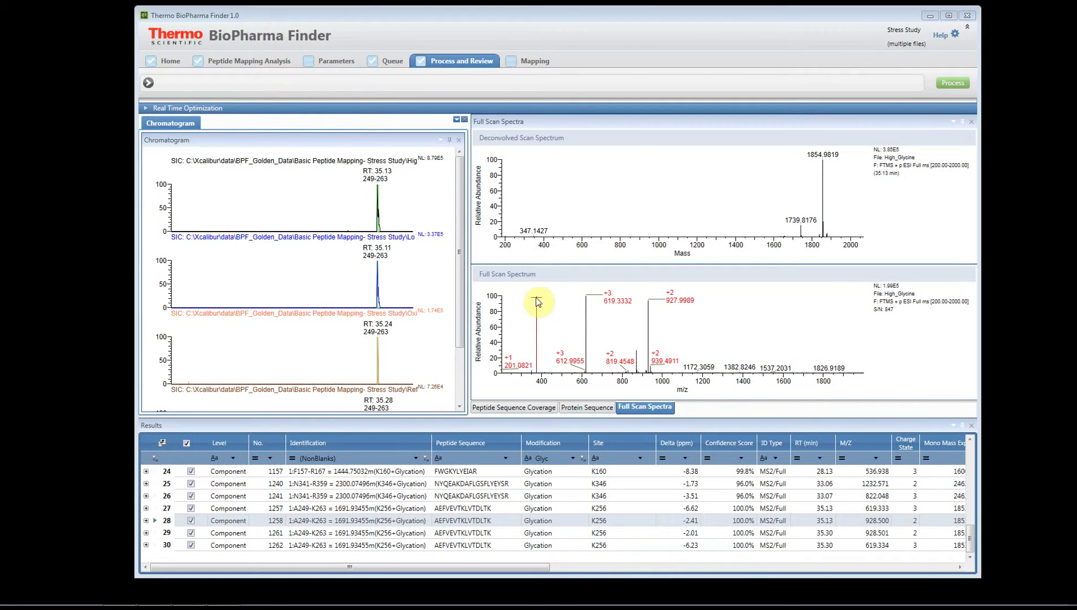
left_click_drag(529, 298, 505, 343)
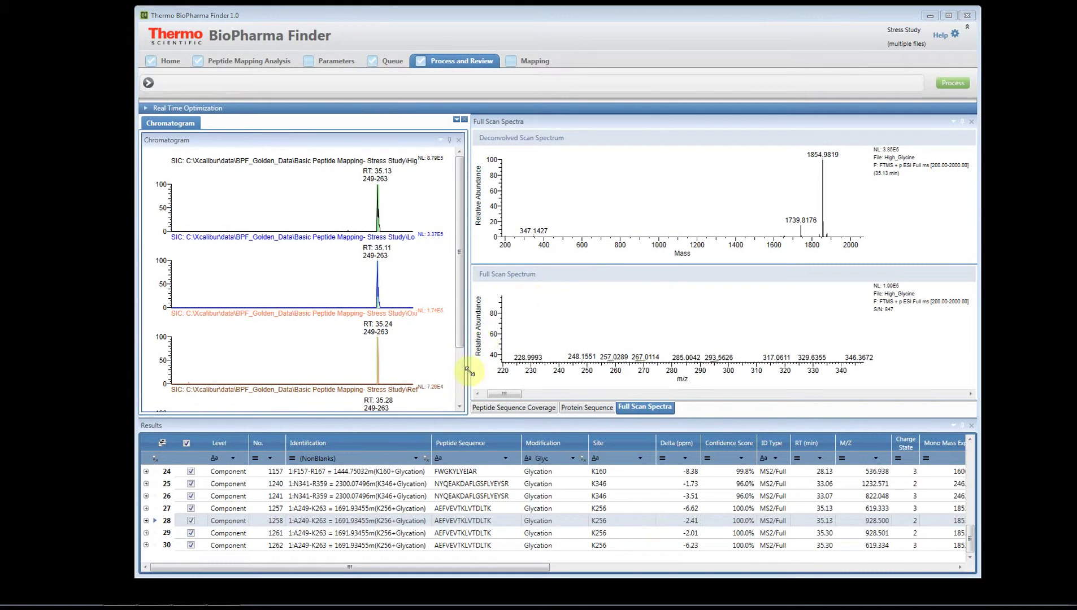
left_click(464, 416)
left_click(521, 411)
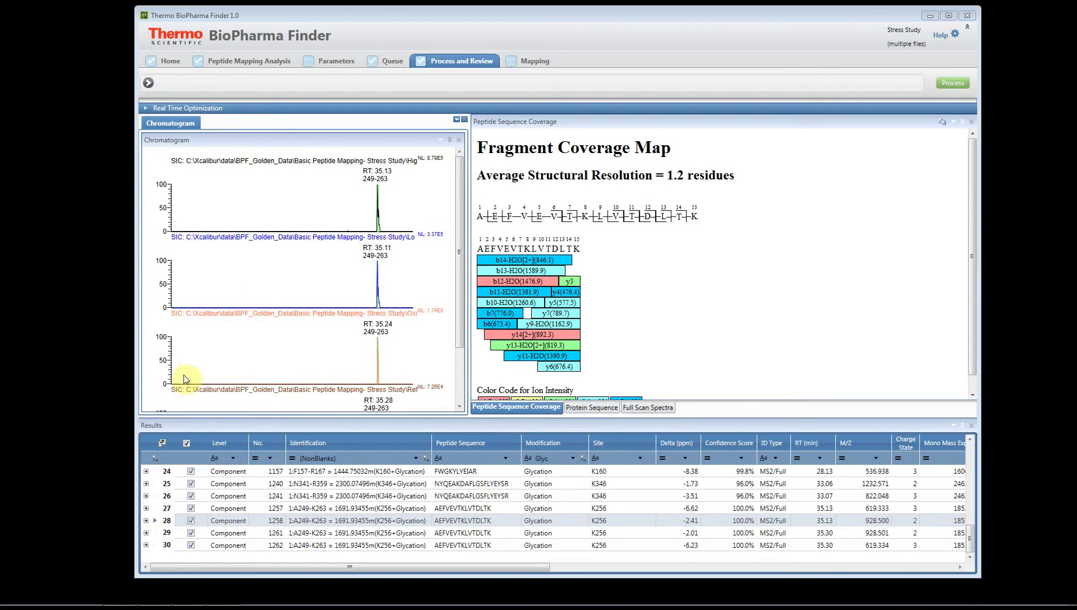
left_click(152, 387)
Step through rows 29 and 25 to the glycated K160 peptide FWGKYLYEIAR
left_click(332, 535)
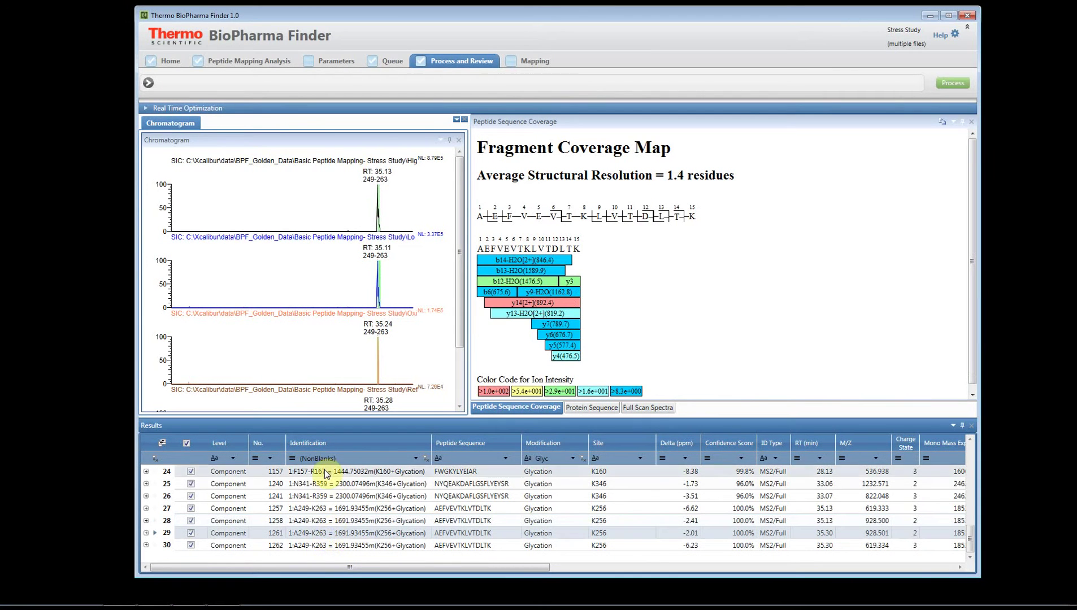
left_click(325, 488)
left_click(342, 472)
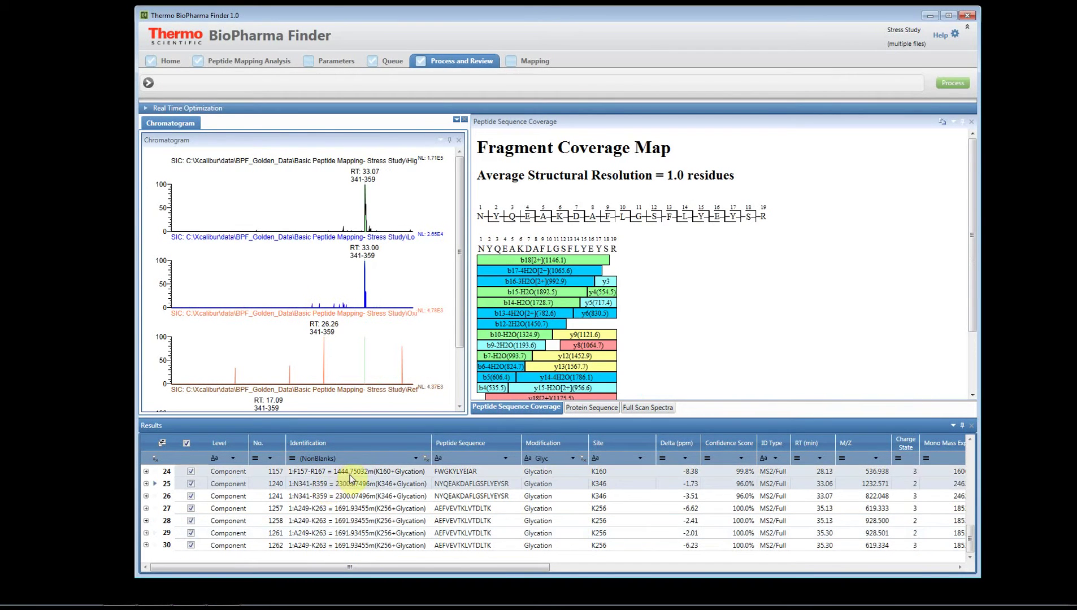
Run a predicted MS/MS calculation for FWGKYLYEIAR using ETD fragmentation
left_click(232, 142)
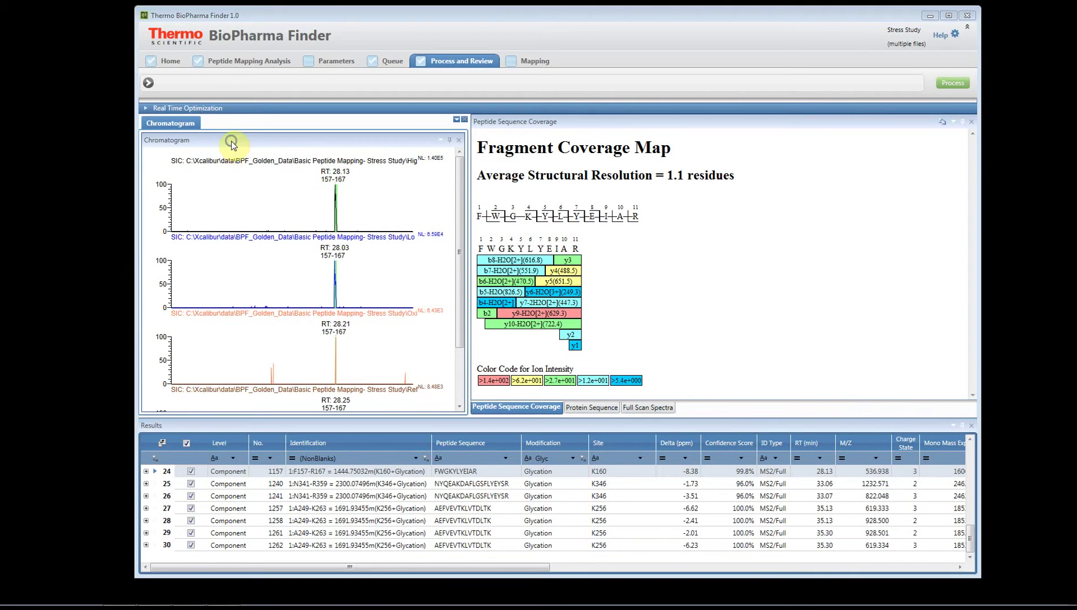
double_click(288, 176)
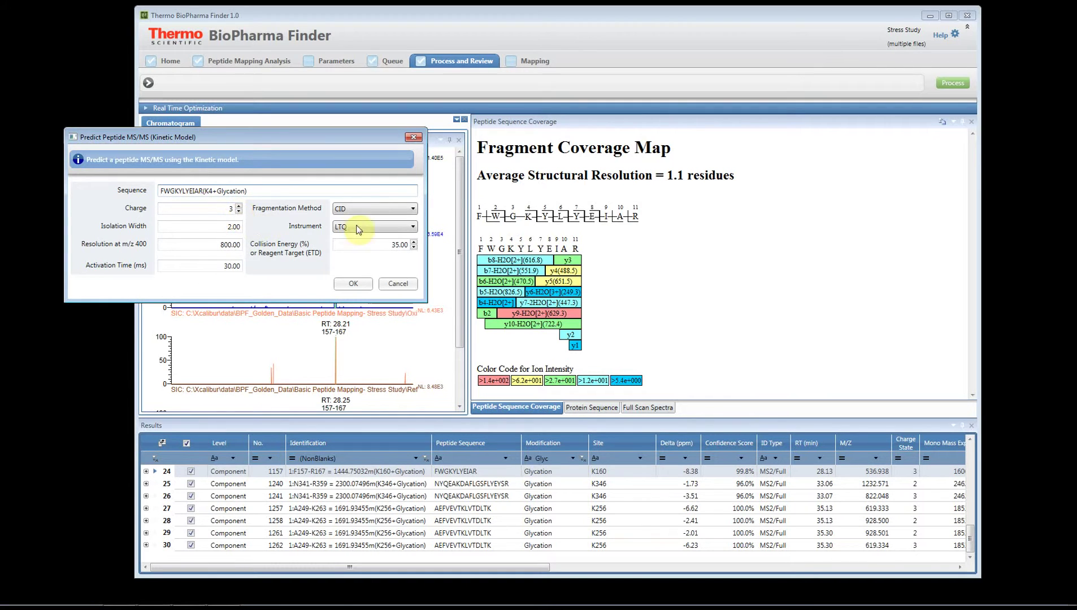
left_click(343, 211)
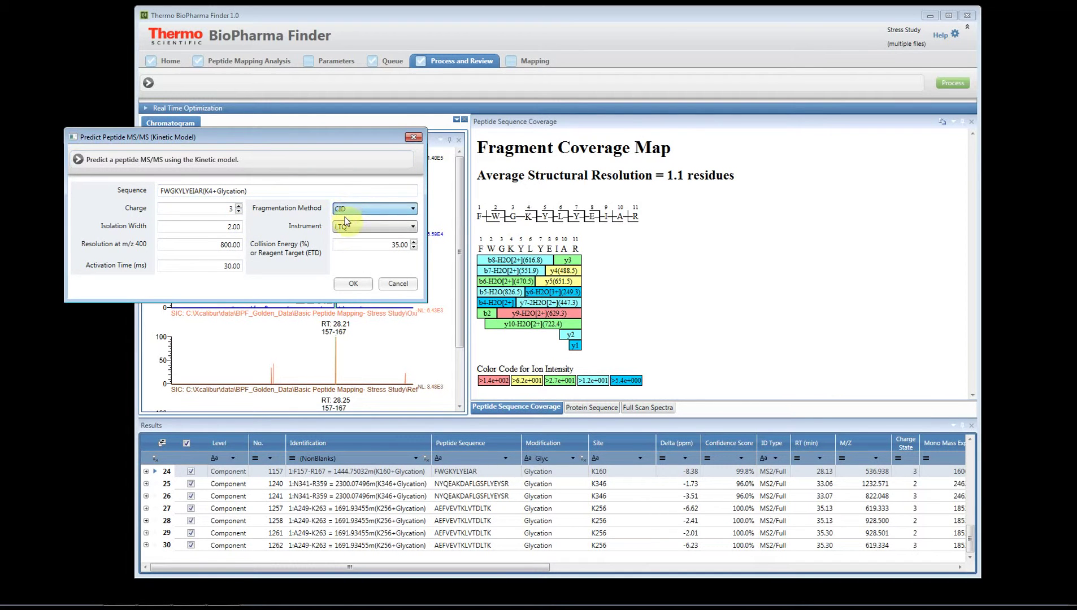
key("Down")
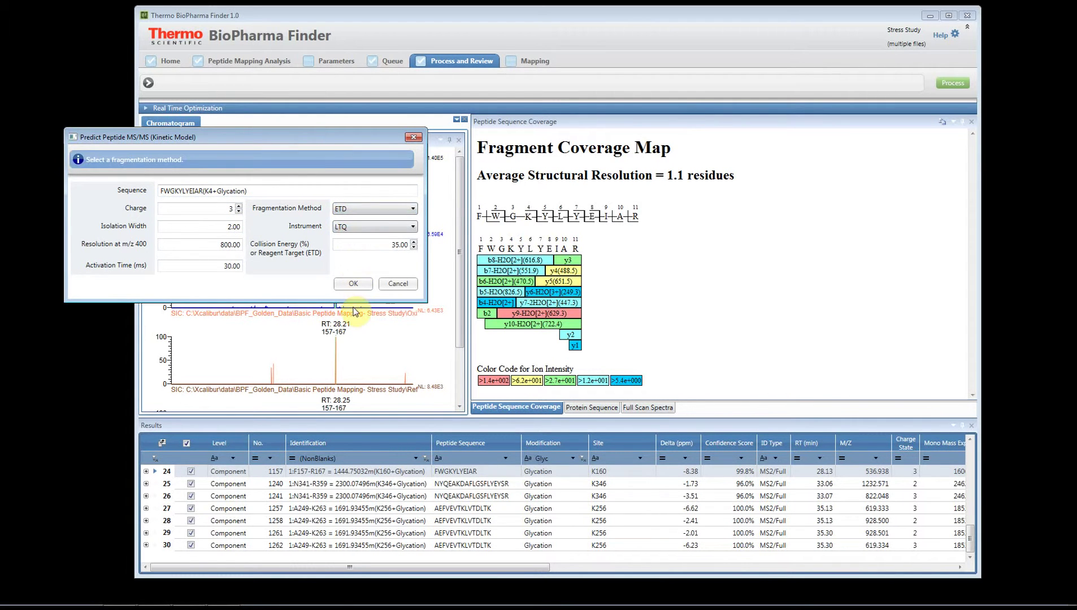
left_click(350, 285)
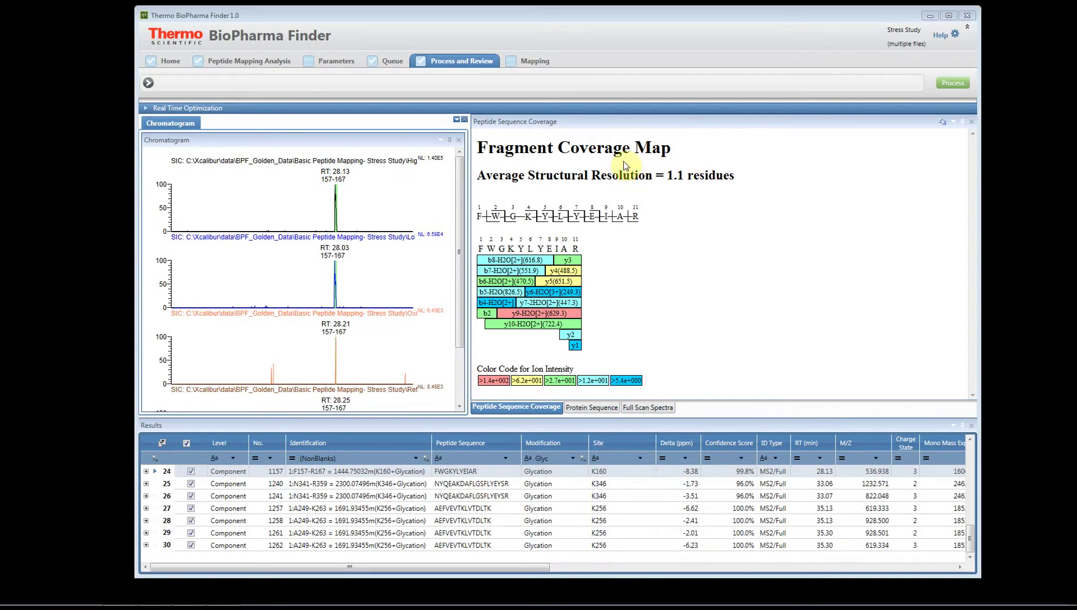
left_click(727, 256)
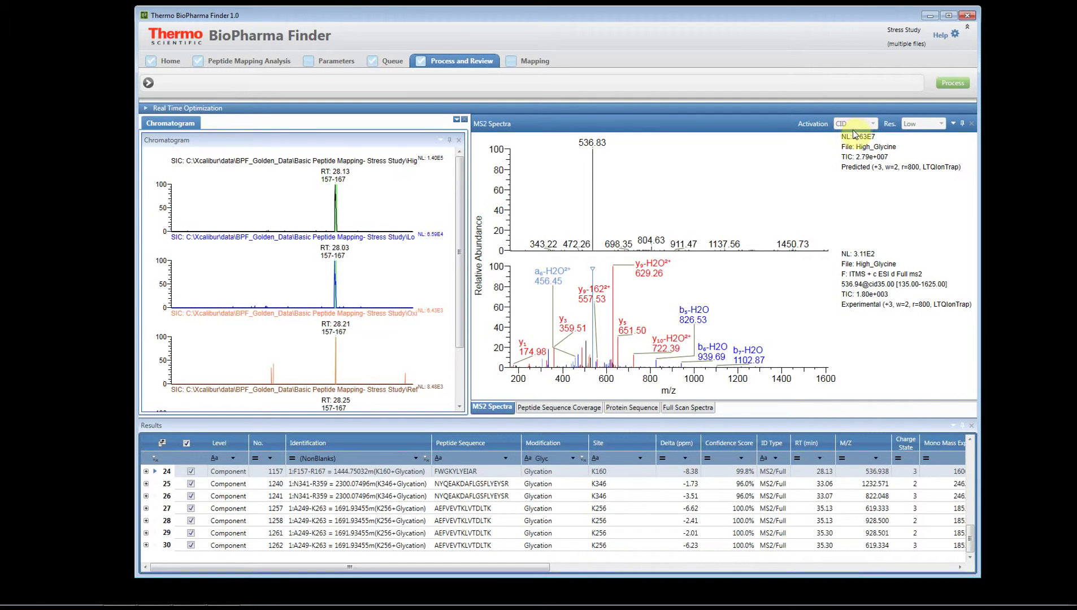
Show the full scan and deconvolved spectra for glycated FWGKYLYEIAR
left_click(687, 410)
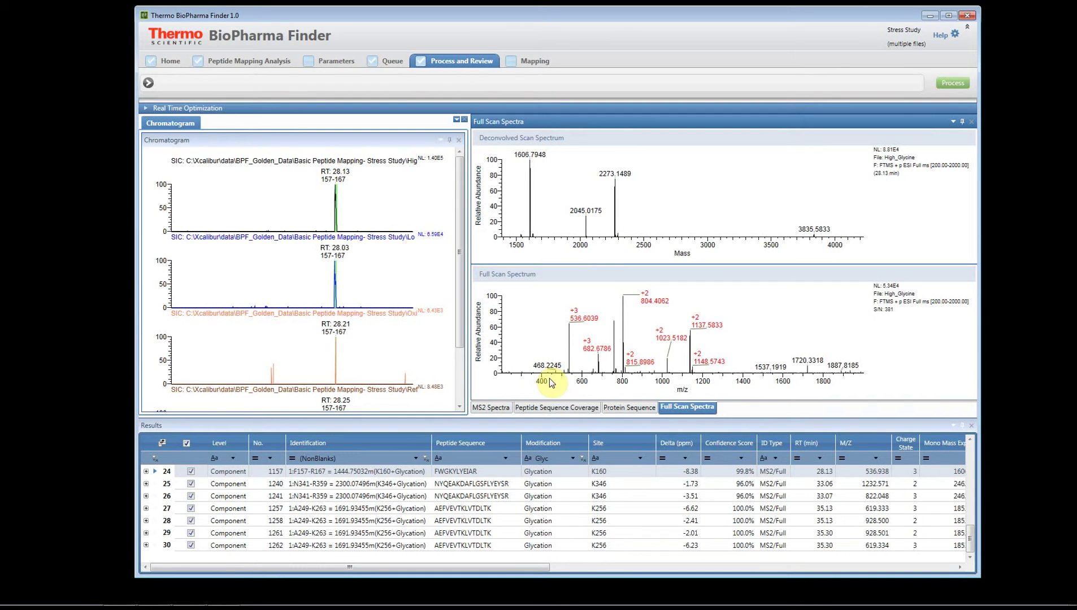
left_click(161, 108)
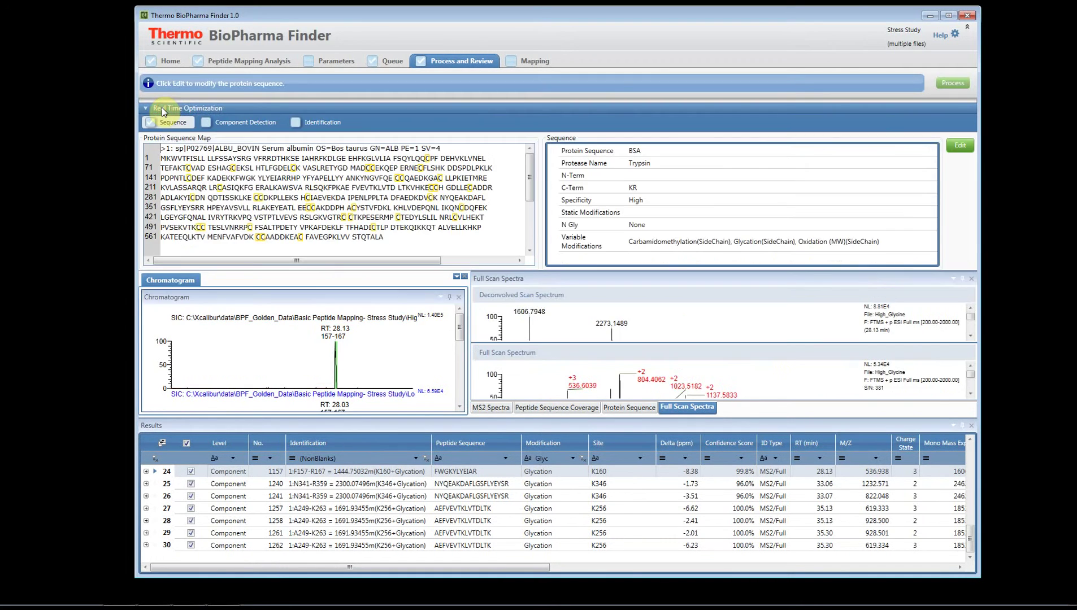
left_click(247, 122)
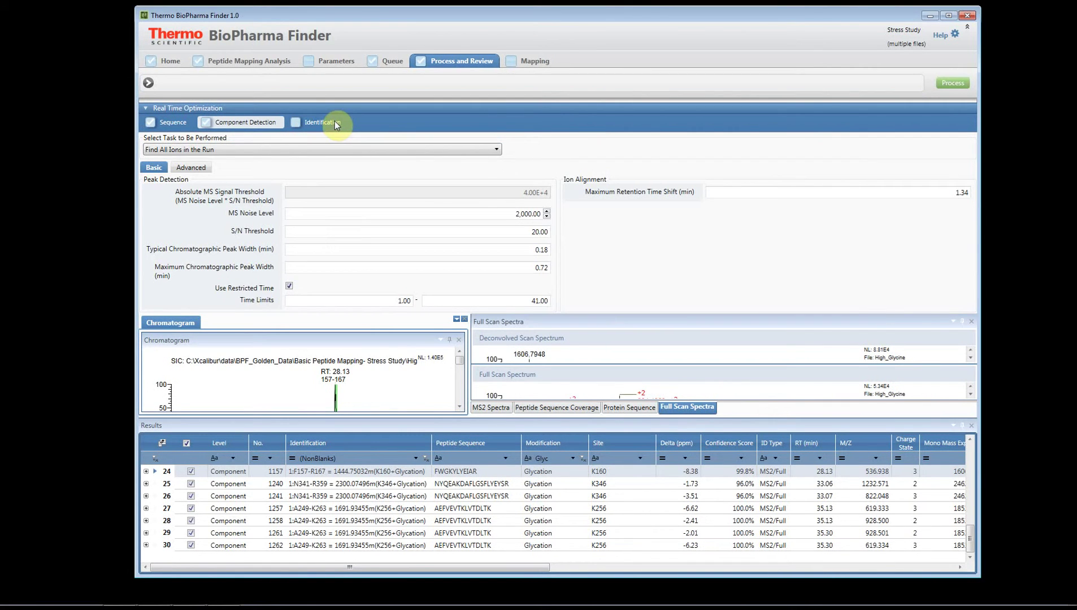
left_click(525, 233)
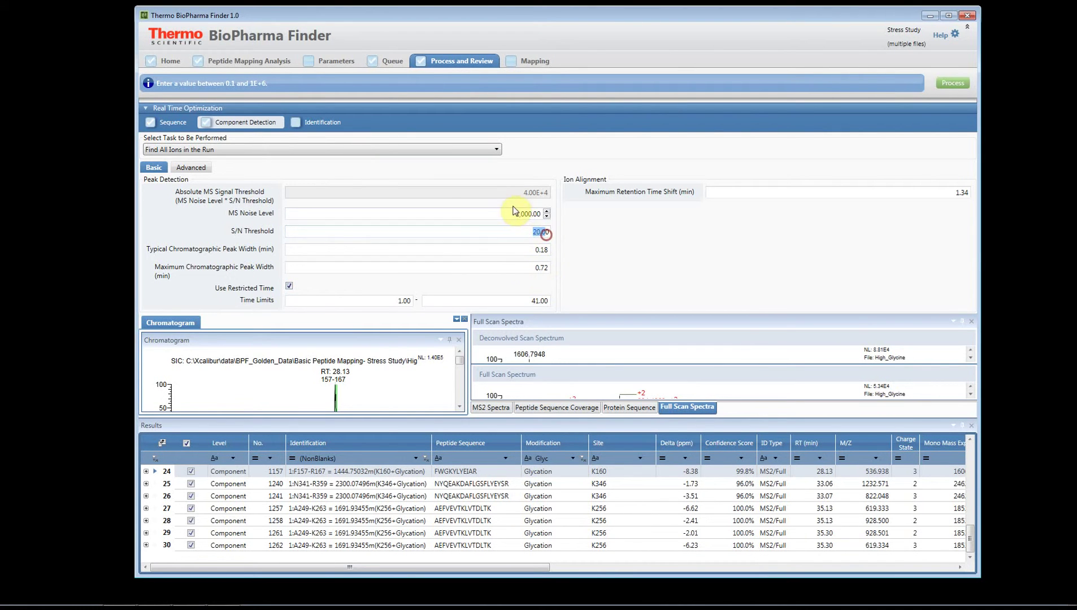
left_click(512, 214)
left_click(542, 217)
left_click(163, 110)
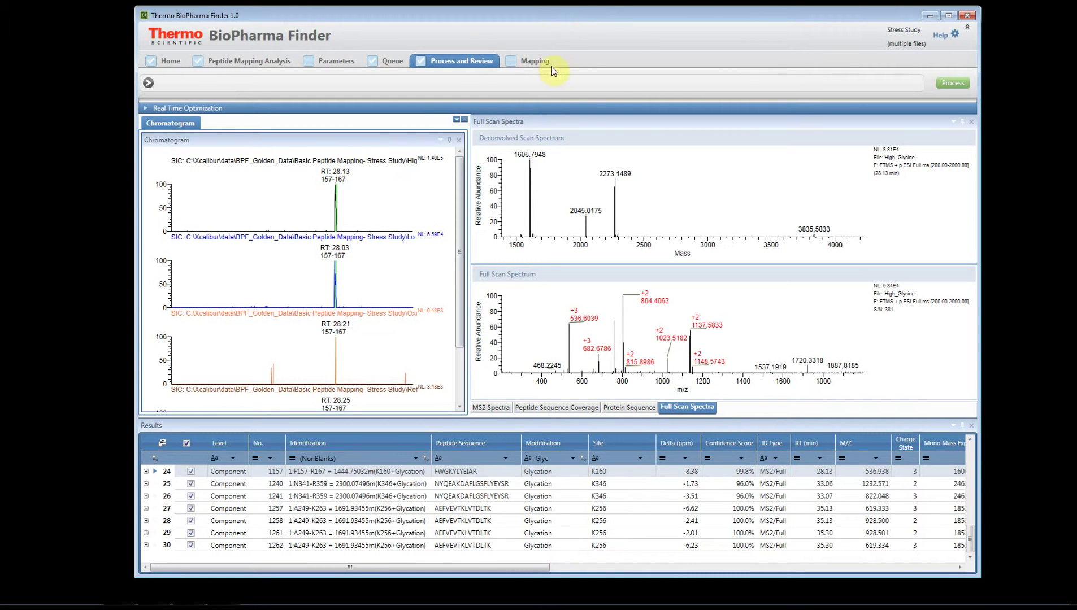
Float the BSA Protein Coverage Map (79.9% coverage) from the Mapping tab in an enlarged window
left_click(536, 61)
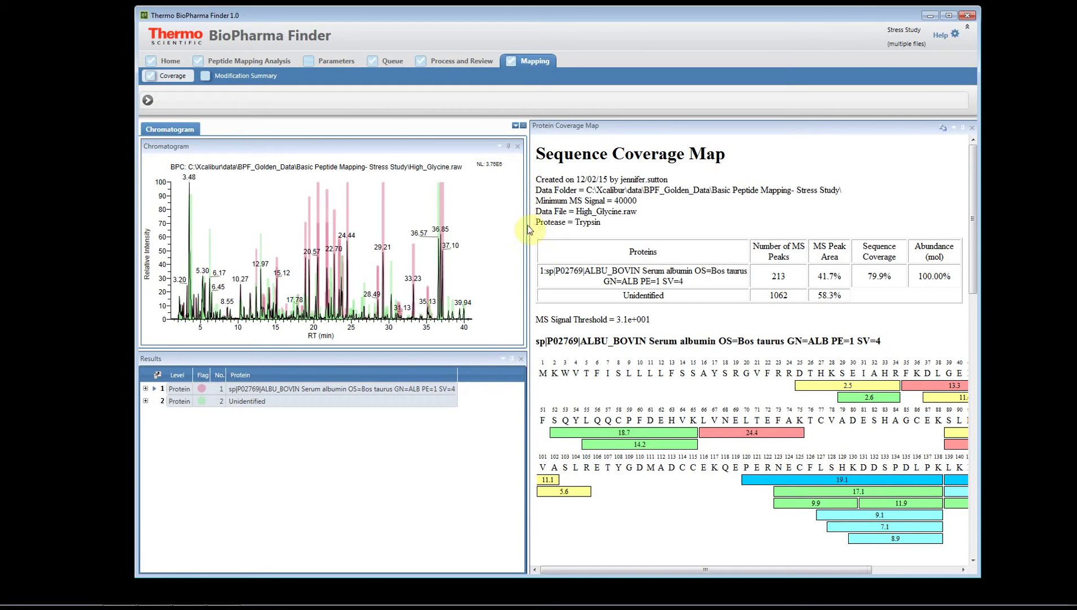
left_click_drag(530, 222, 502, 222)
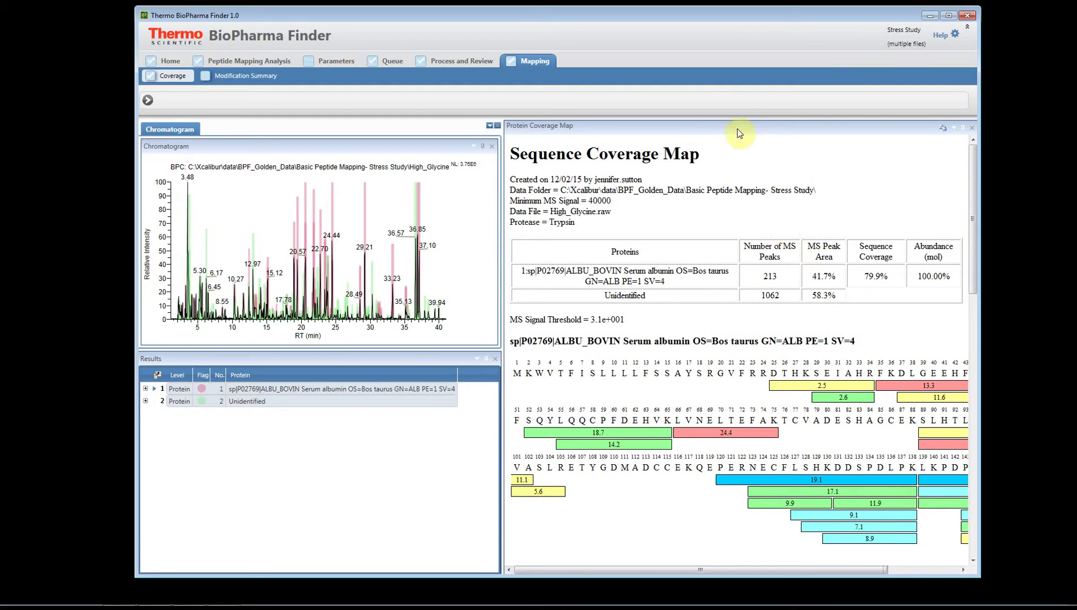
left_click_drag(726, 125, 601, 27)
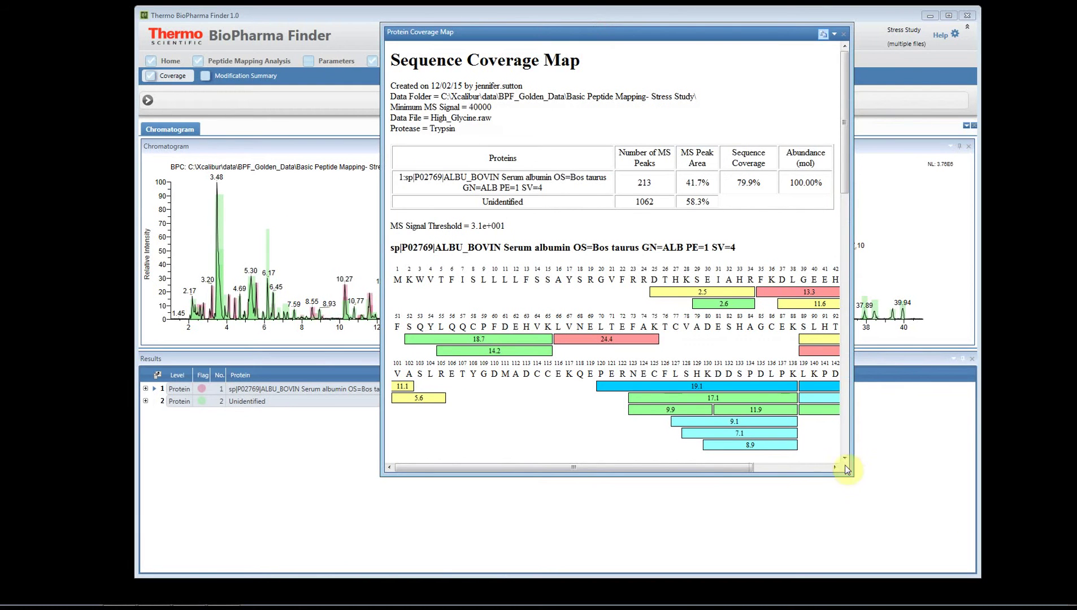
left_click_drag(852, 475, 1032, 546)
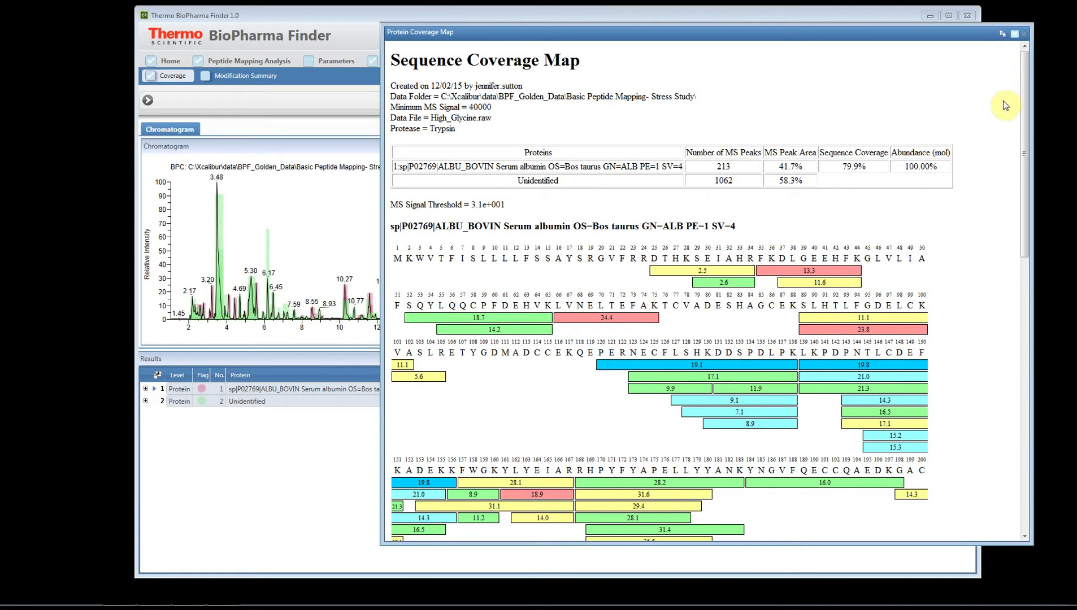
Set the coverage map to 100 residues per row, widen it, and dock it beside the chromatogram
left_click(854, 165)
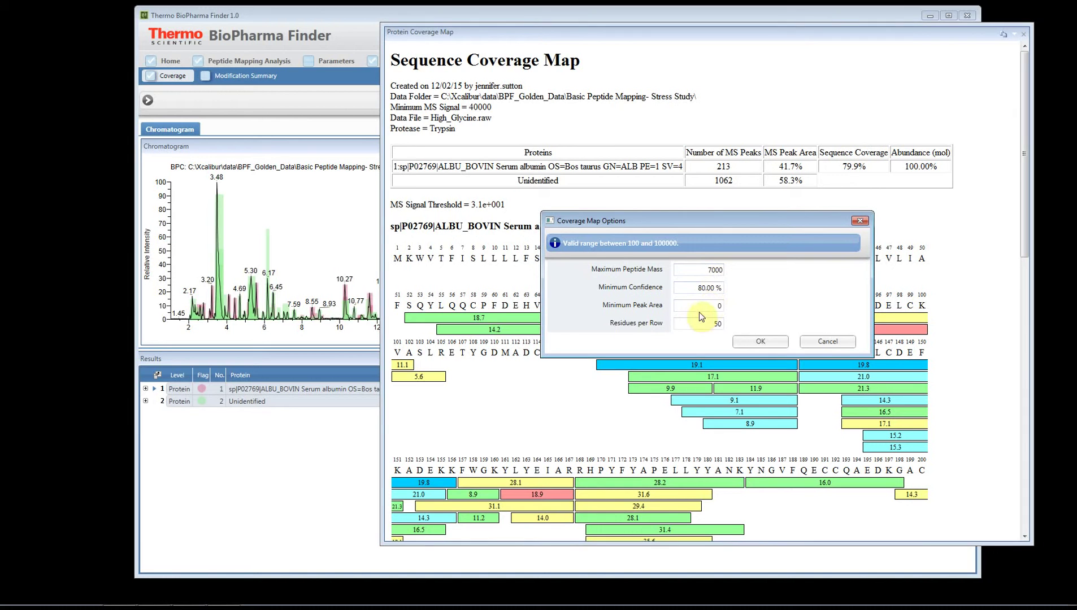
double_click(689, 322)
type("100")
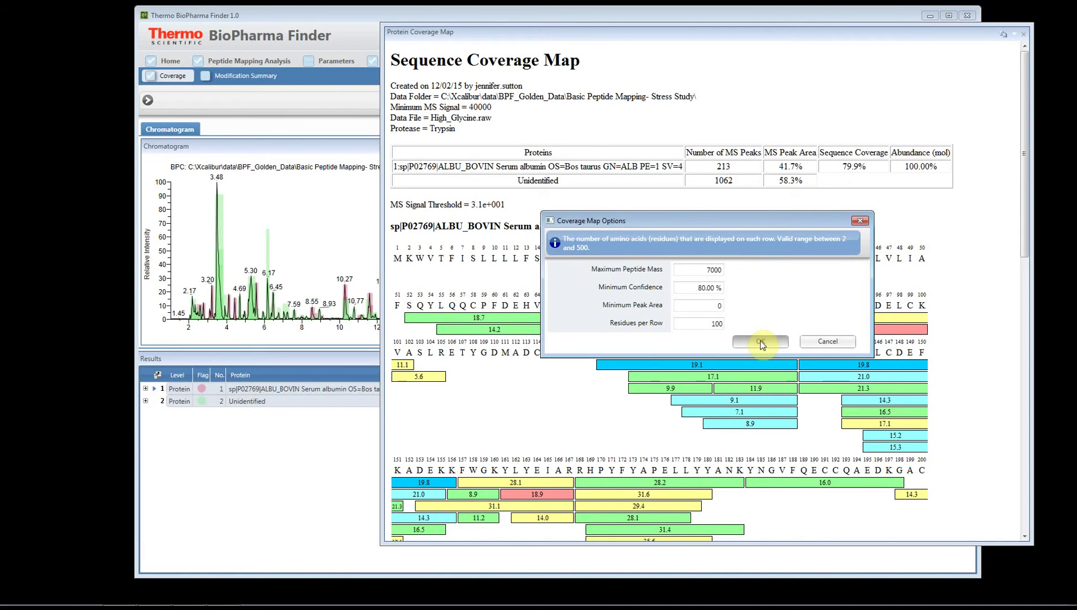
left_click(760, 343)
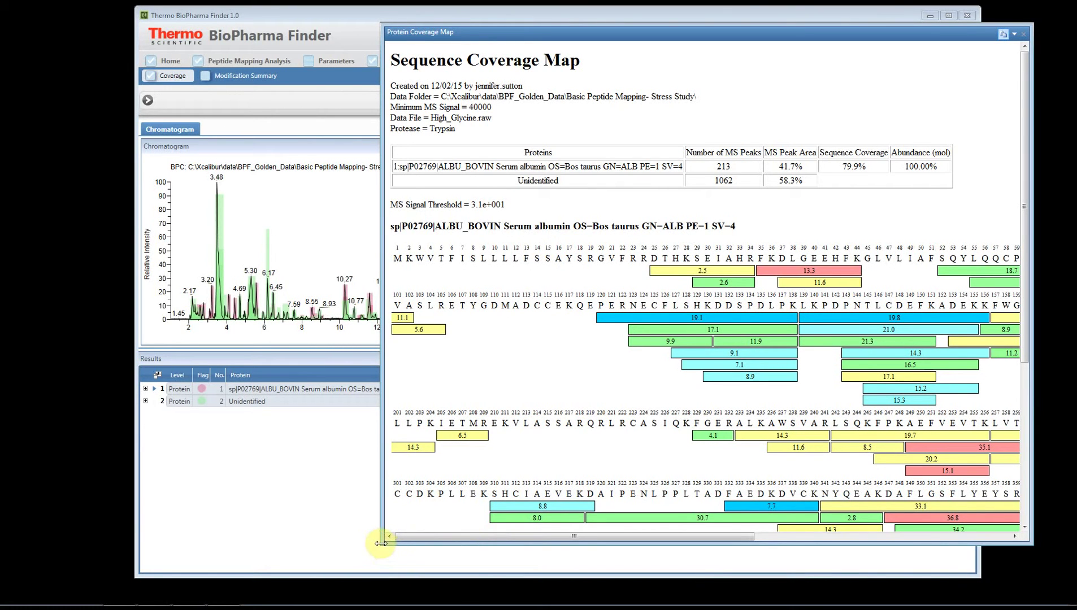
left_click_drag(381, 545, 252, 580)
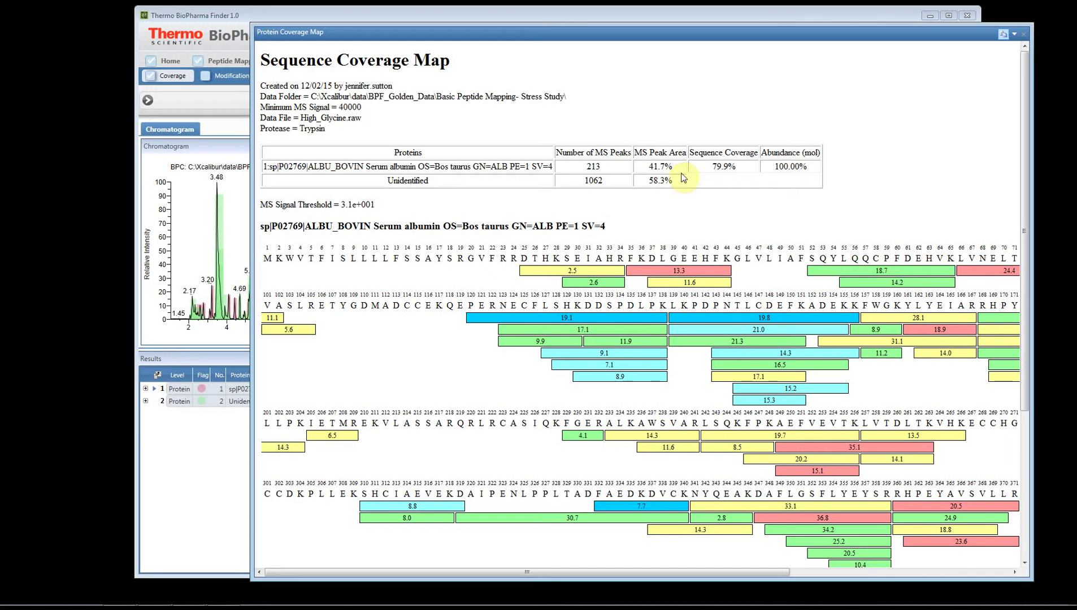
left_click_drag(702, 29, 582, 241)
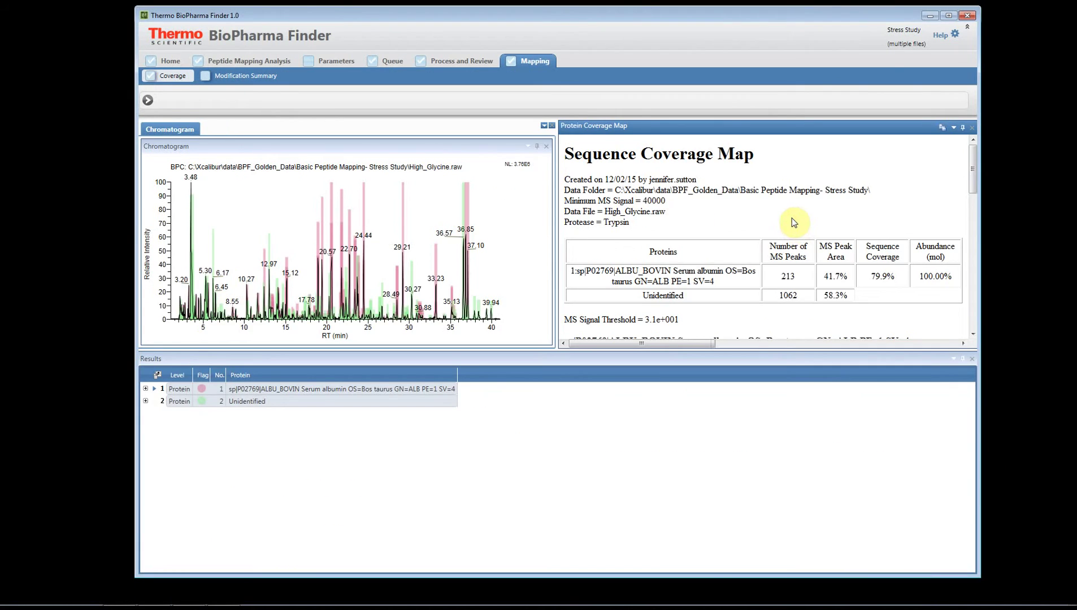
Zoom the coverage map until the 100-residue rows fit, then make the panes taller
scroll(794, 222, "down", 5)
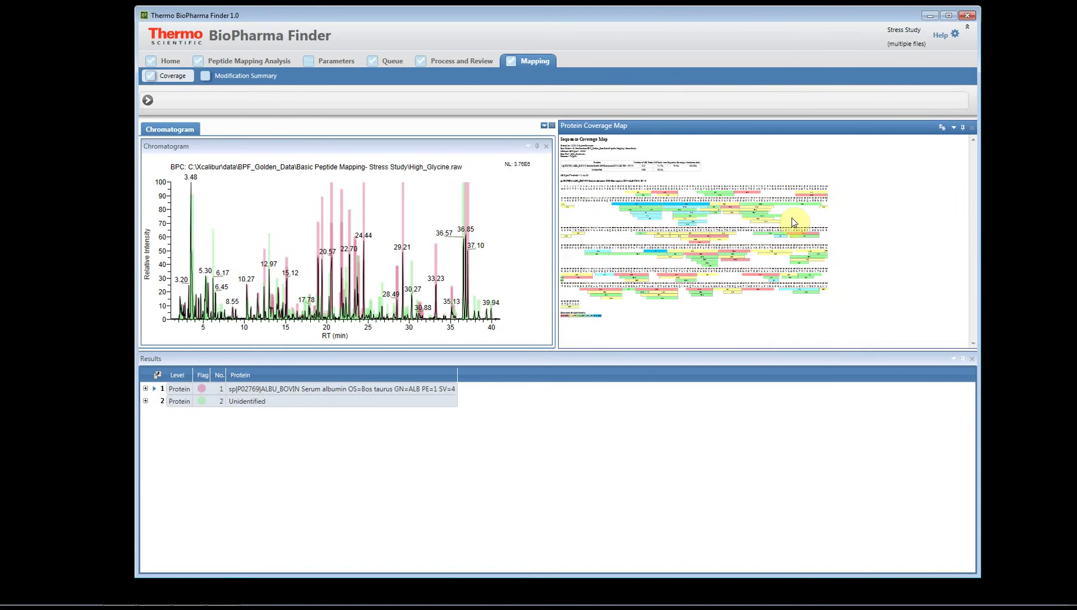
scroll(794, 222, "up", 5)
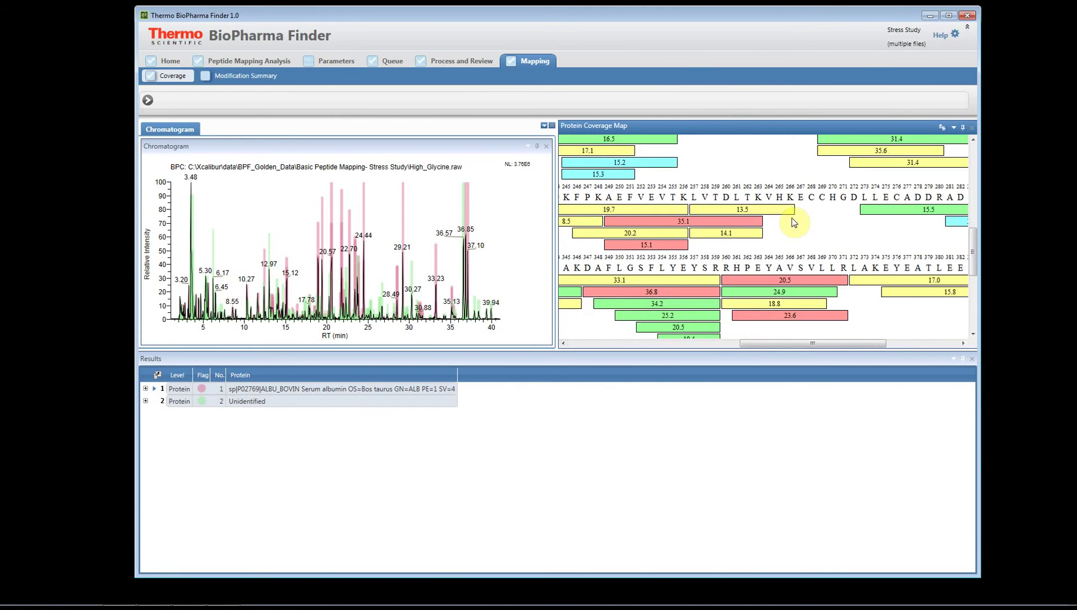
scroll(794, 222, "down", 5)
scroll(794, 222, "up", 5)
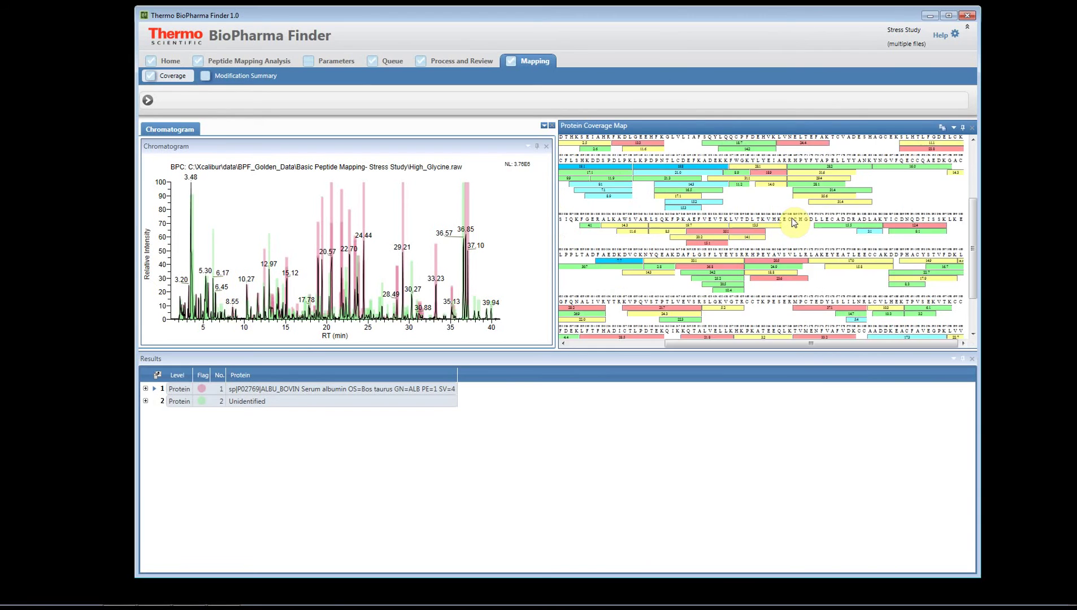
scroll(794, 222, "down", 5)
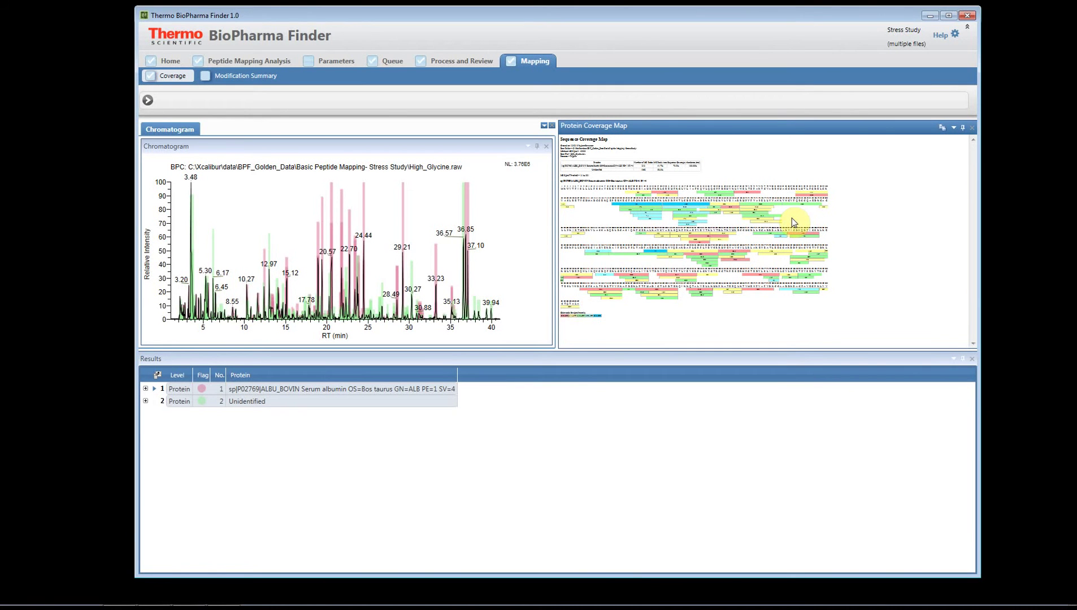
scroll(794, 222, "up", 5)
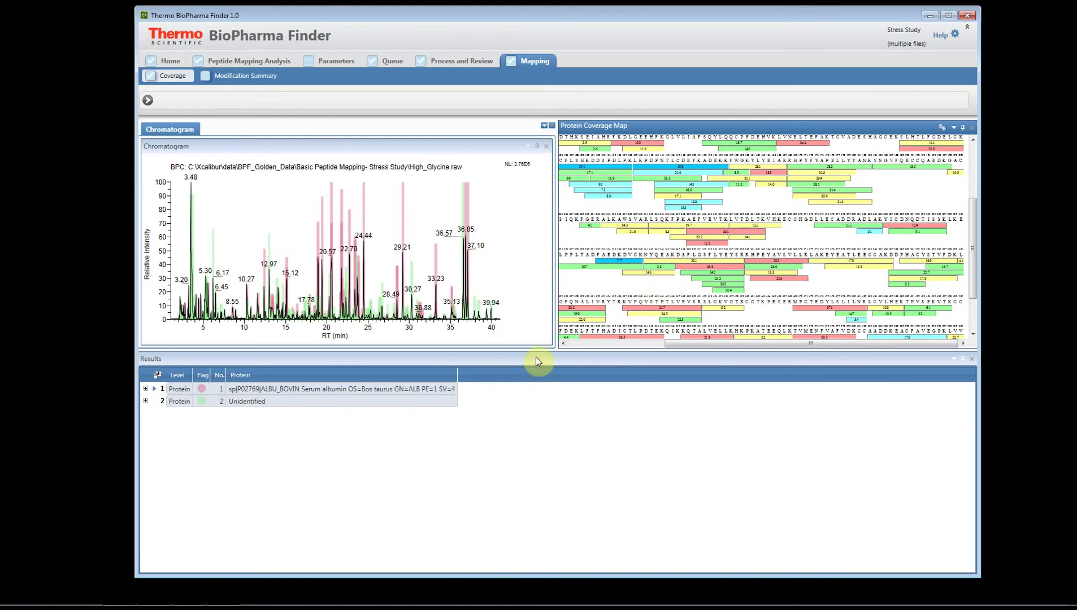
left_click_drag(536, 362, 519, 452)
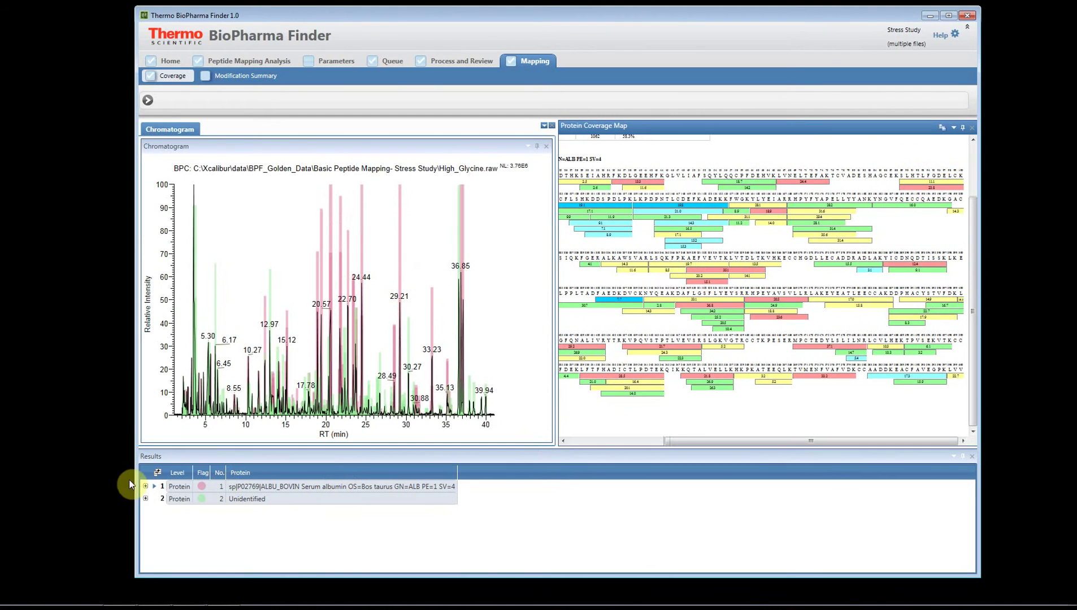
Expand and collapse the BSA protein row, check Unidentified, reselect BSA, and open Modification Summary
left_click(146, 487)
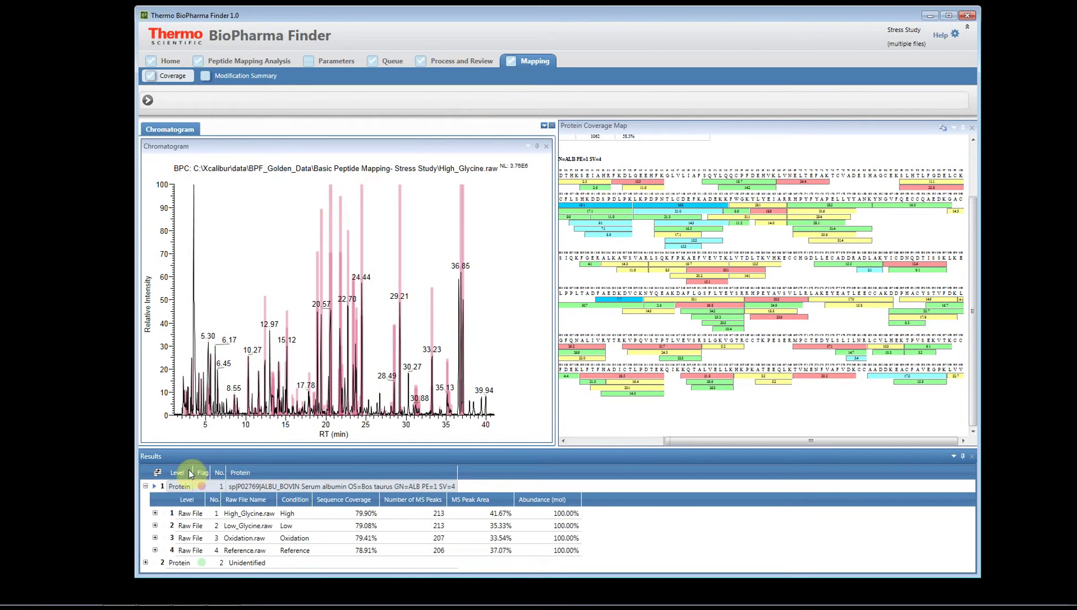
left_click(145, 487)
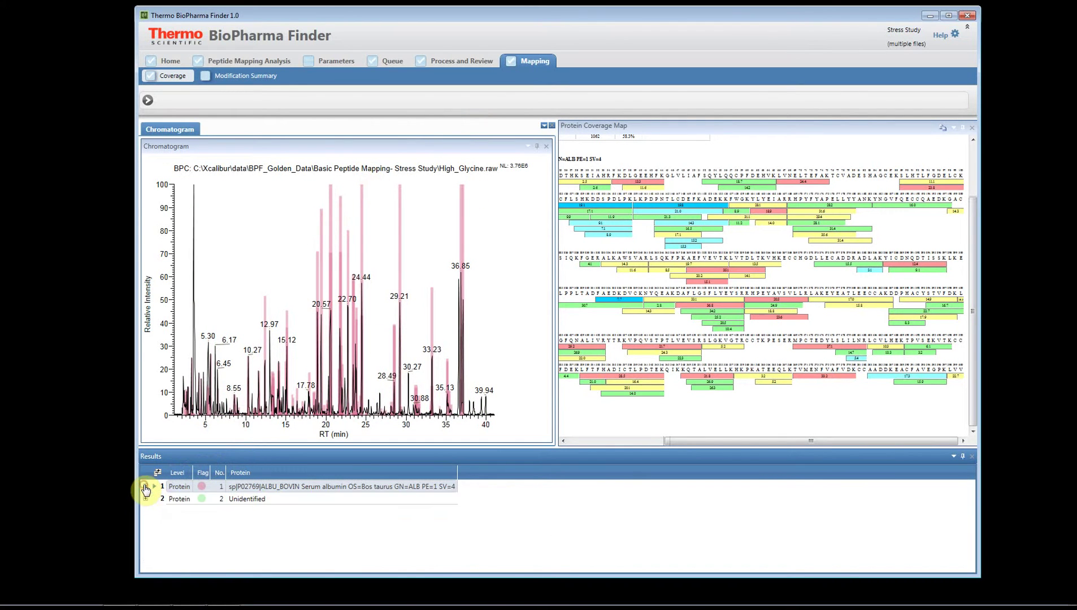
left_click(181, 500)
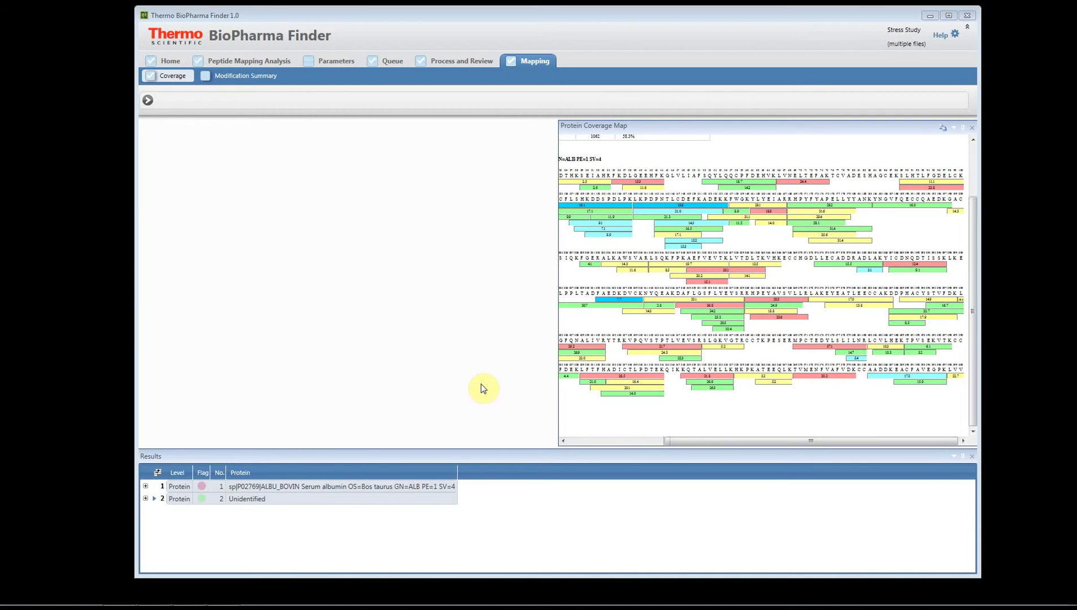
left_click(258, 486)
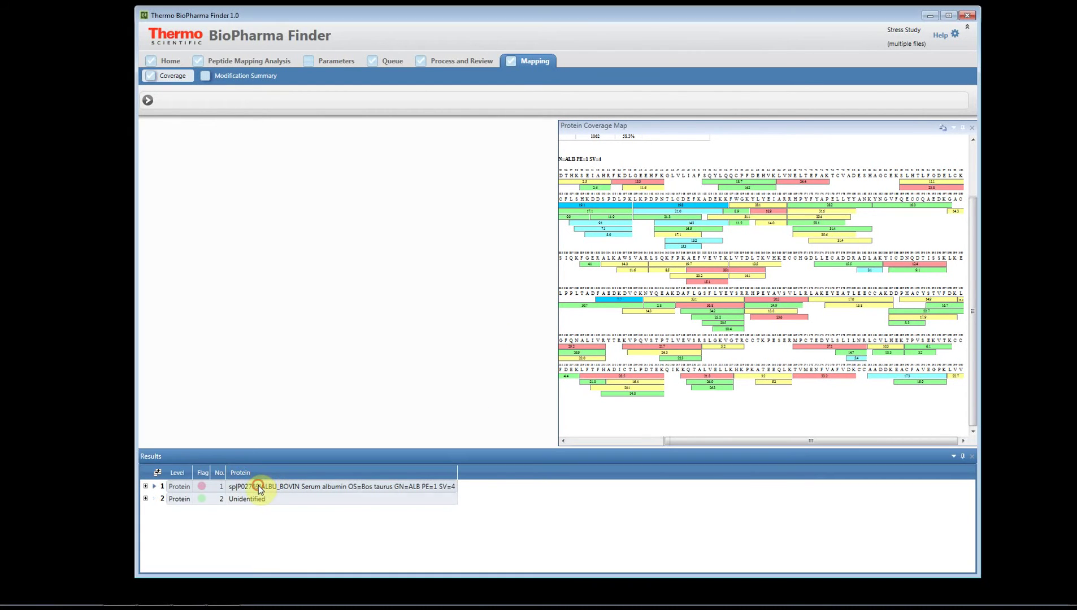
left_click(177, 488)
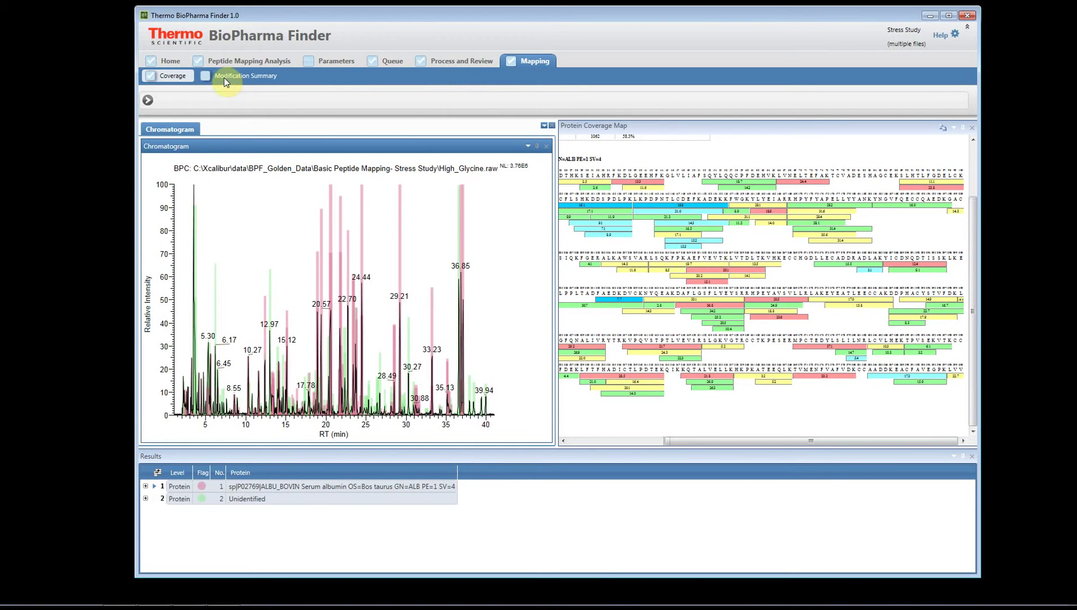
left_click(224, 77)
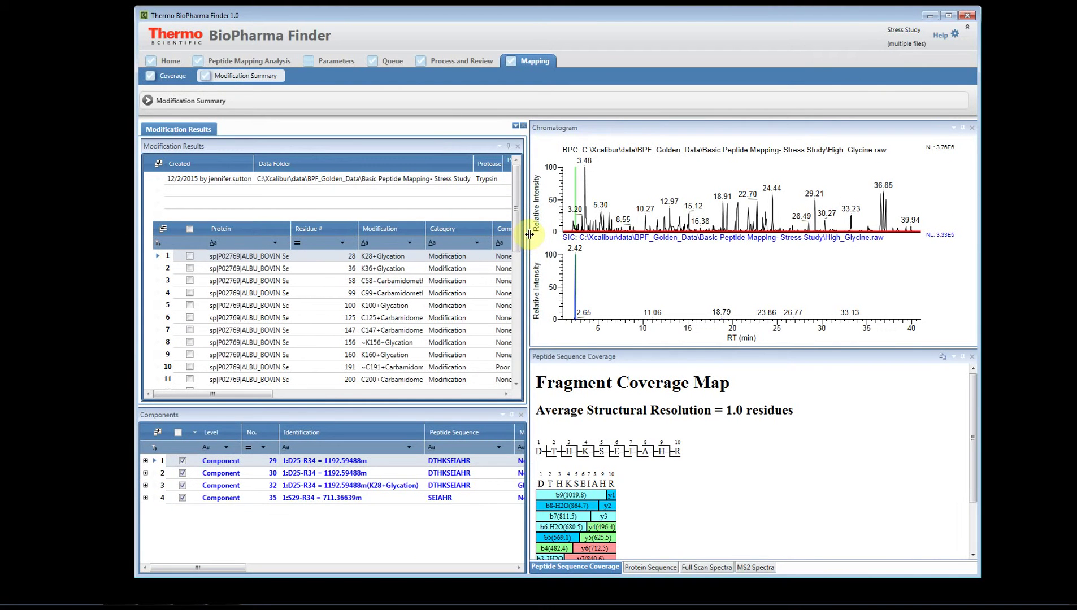
Widen the modification tables, narrow the Residue # column, and scroll the results table right and back
left_click_drag(529, 234, 780, 234)
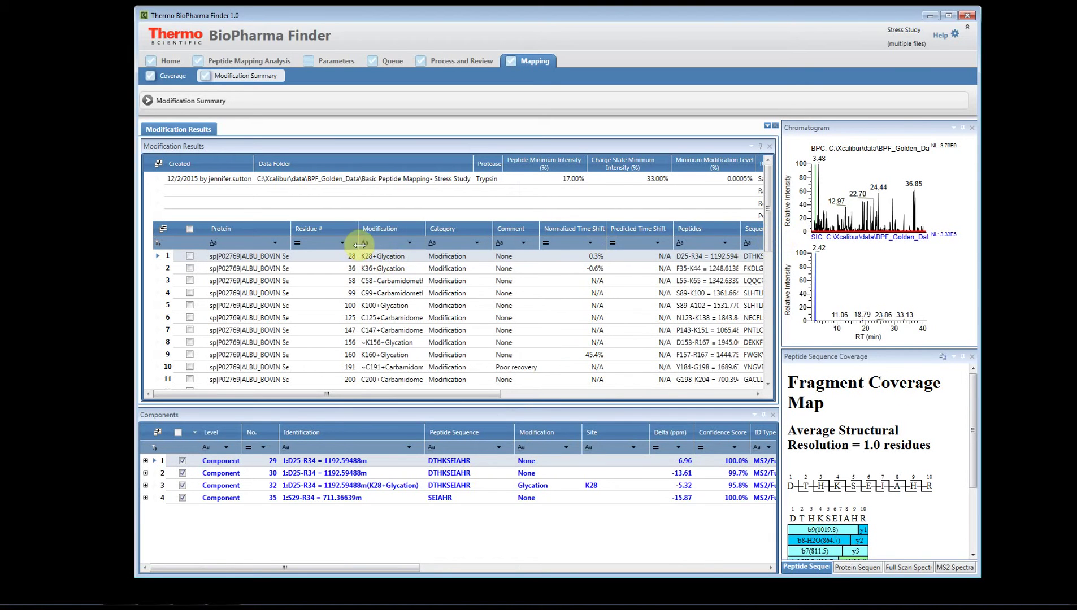
left_click_drag(358, 230, 253, 232)
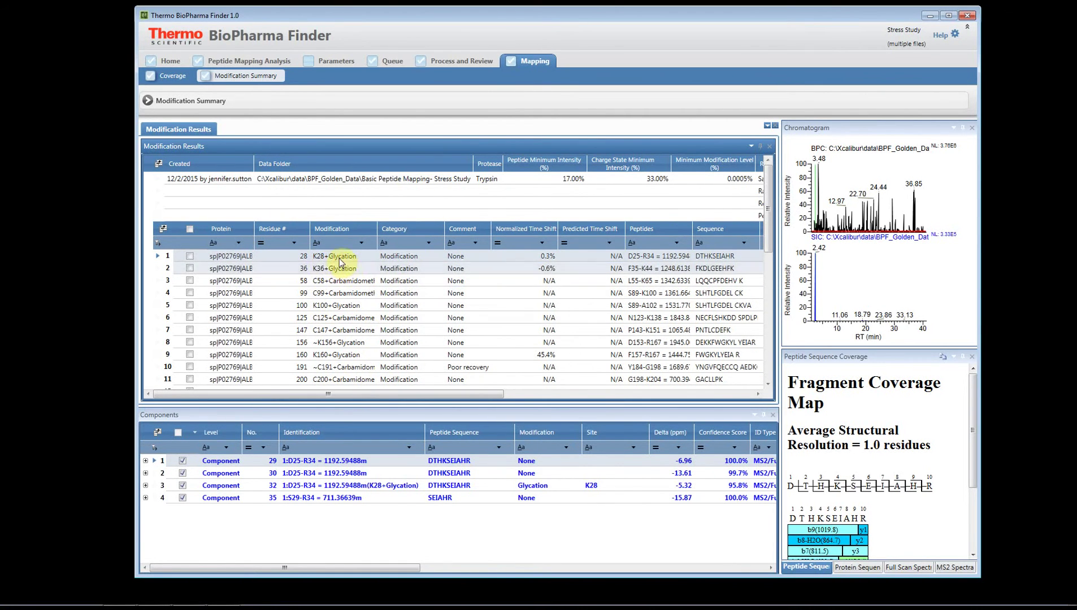
left_click_drag(355, 395, 657, 399)
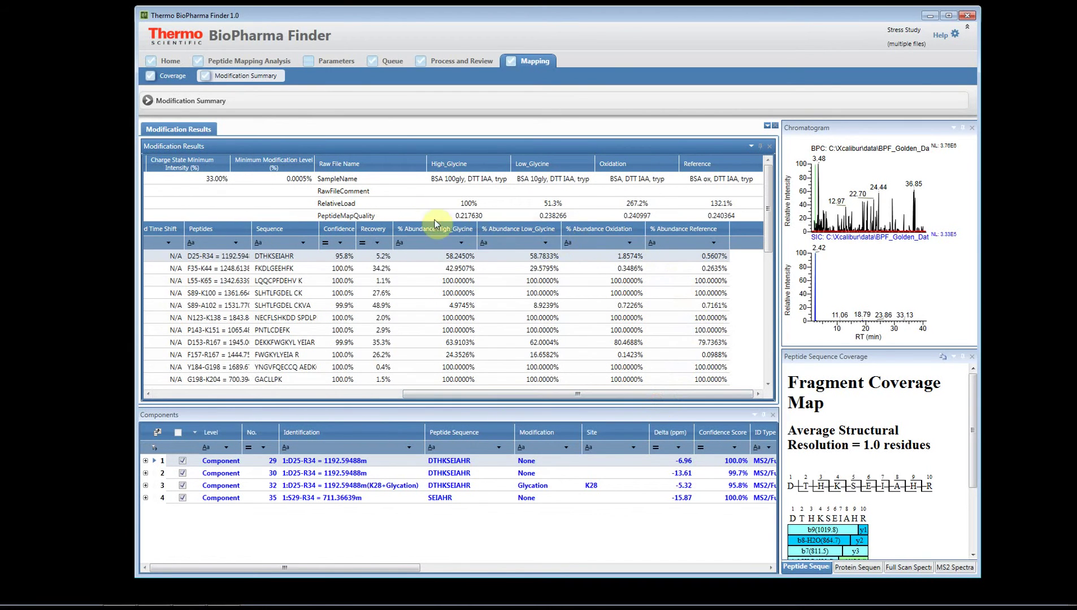
left_click_drag(577, 396, 264, 392)
Filter the Modification column to 'G' and select K100+Glycation to see its supporting components
left_click(330, 244)
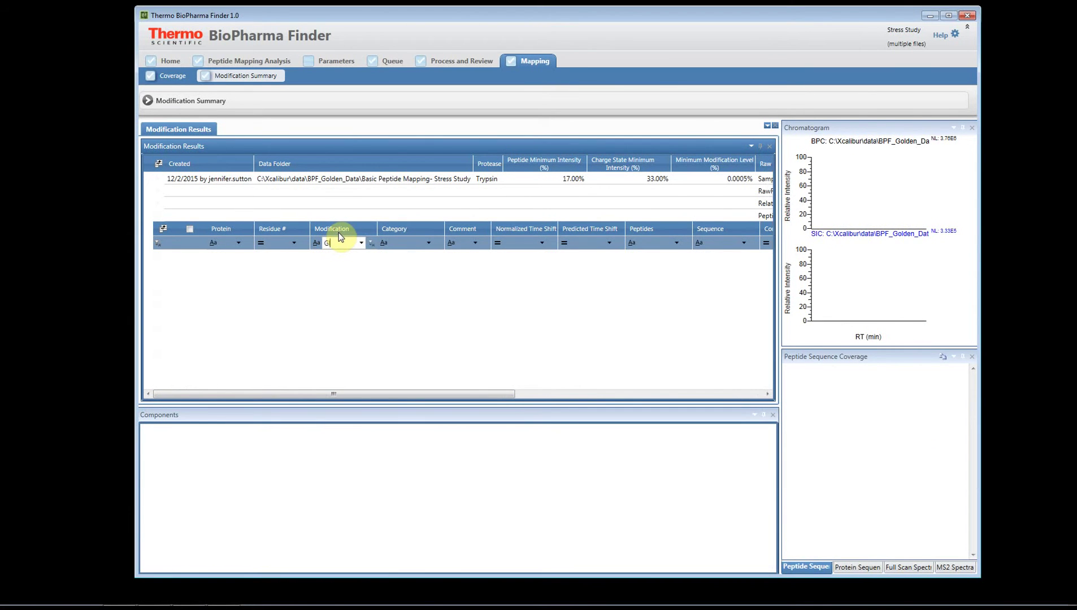
key("BackSpace")
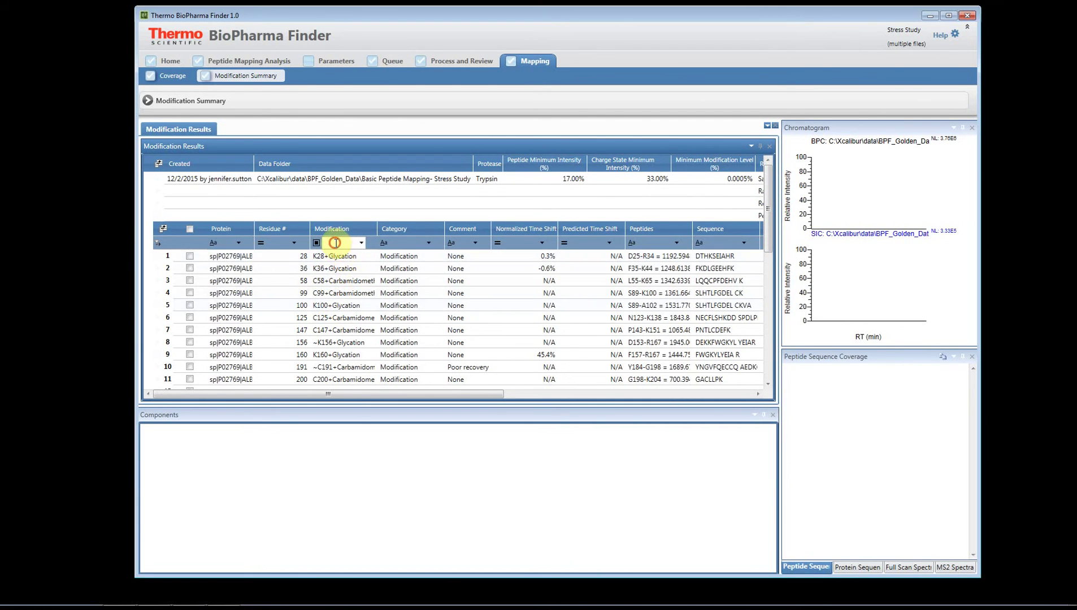
left_click(336, 243)
type("Glycation")
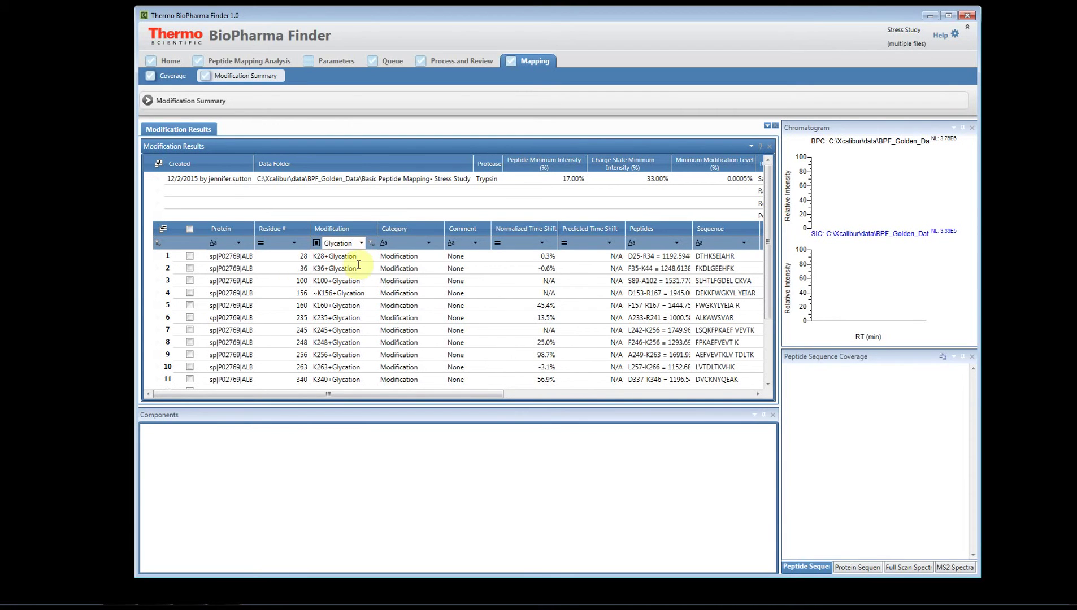
left_click(346, 280)
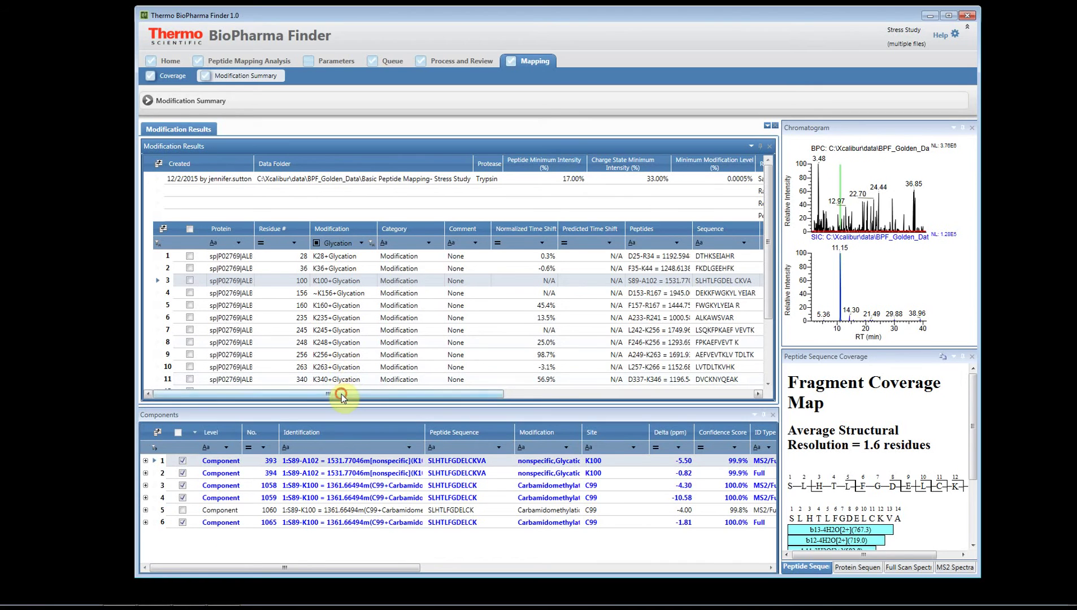
Resize the Normalized Time Shift column and sort by % Abundance High_Glycine, lowest first
left_click_drag(341, 393, 345, 394)
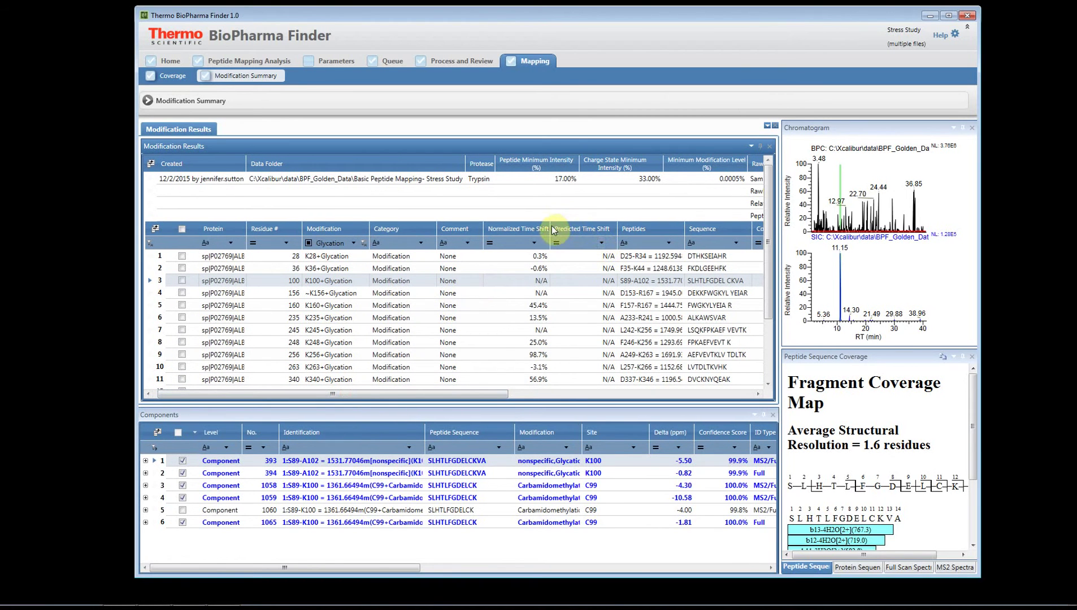
left_click_drag(551, 228, 513, 232)
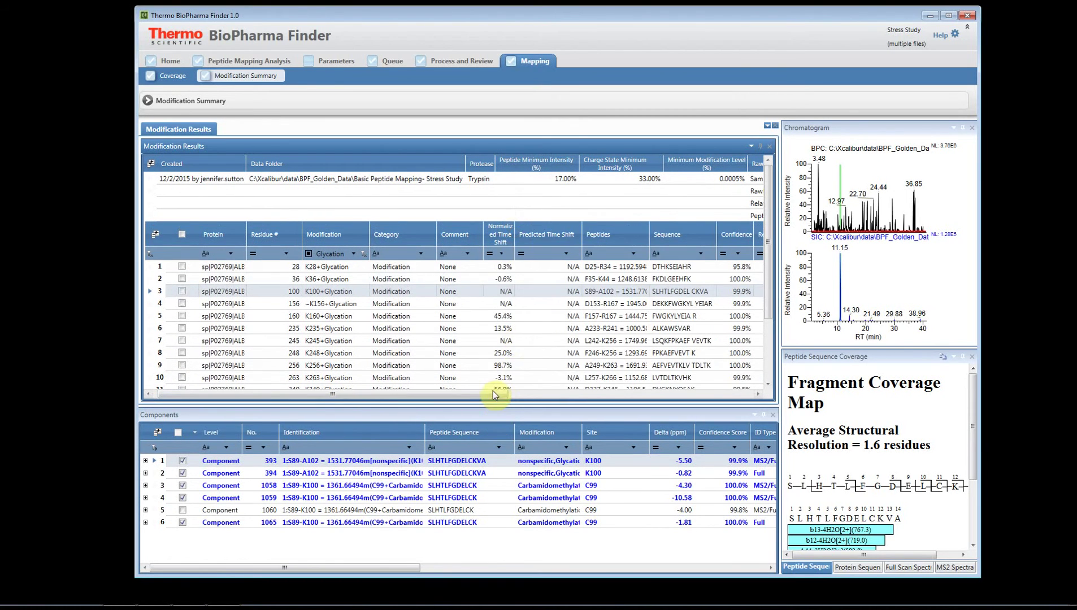
left_click_drag(493, 392, 504, 393)
left_click_drag(494, 233, 504, 234)
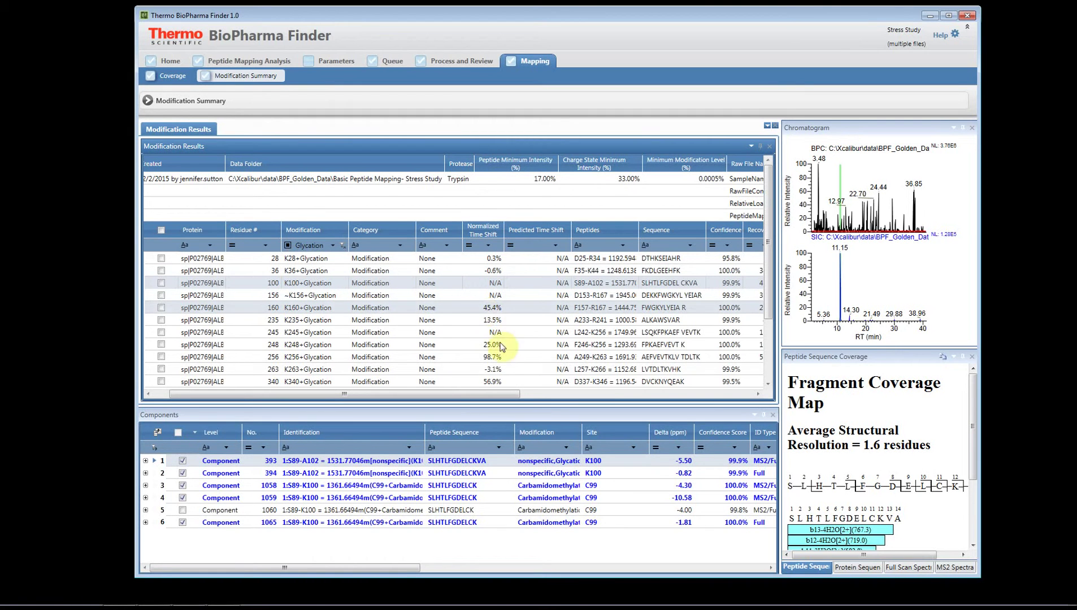
left_click_drag(497, 397, 718, 415)
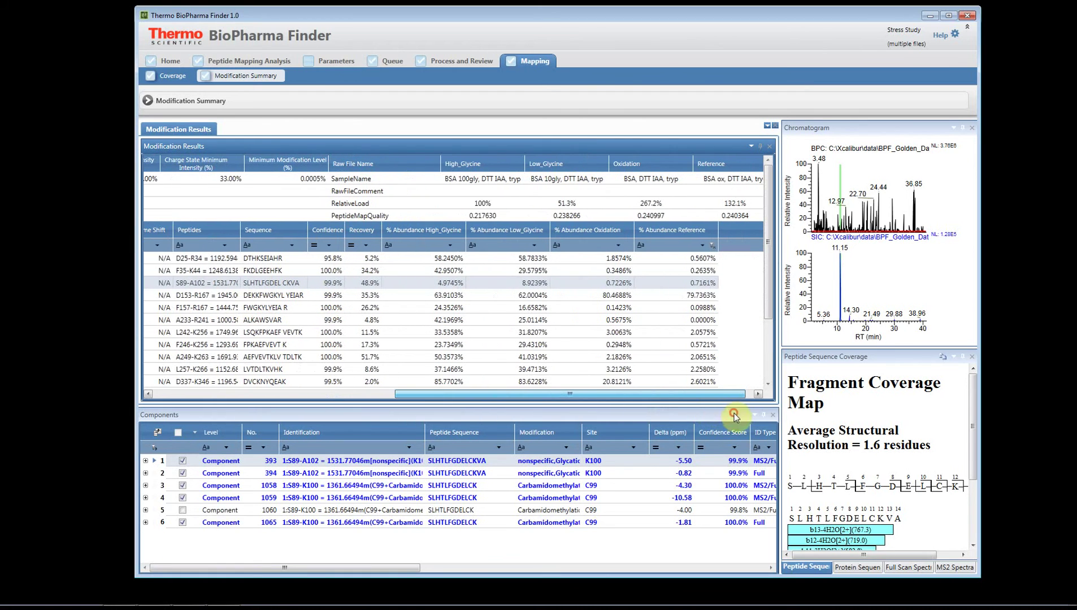
left_click(427, 230)
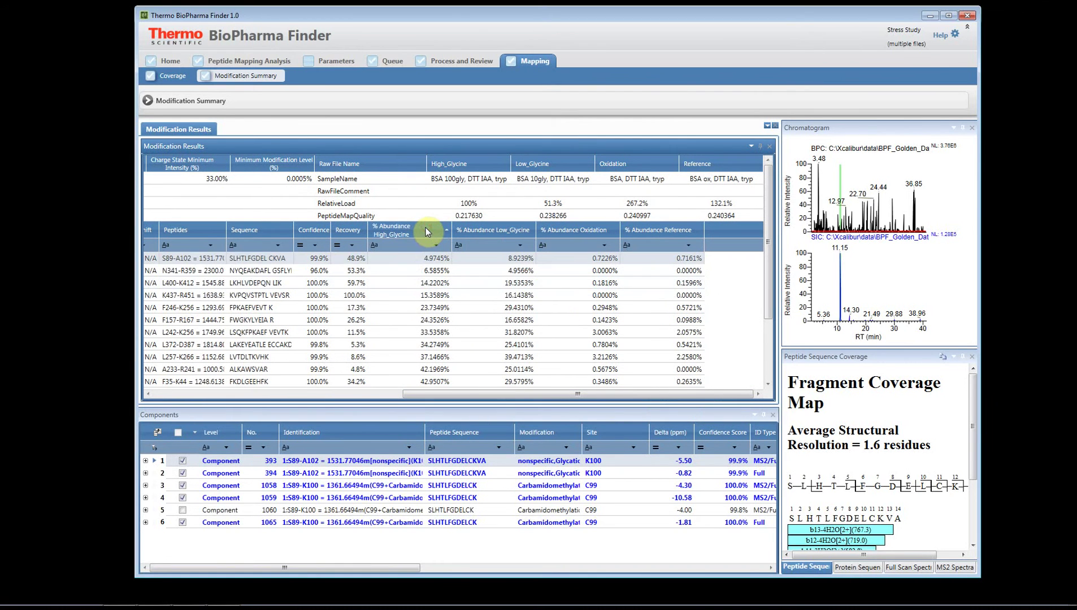
Sort High_Glycine abundance highest first and review the D153-R167 and K548-K557 peptides' supporting components
left_click(427, 231)
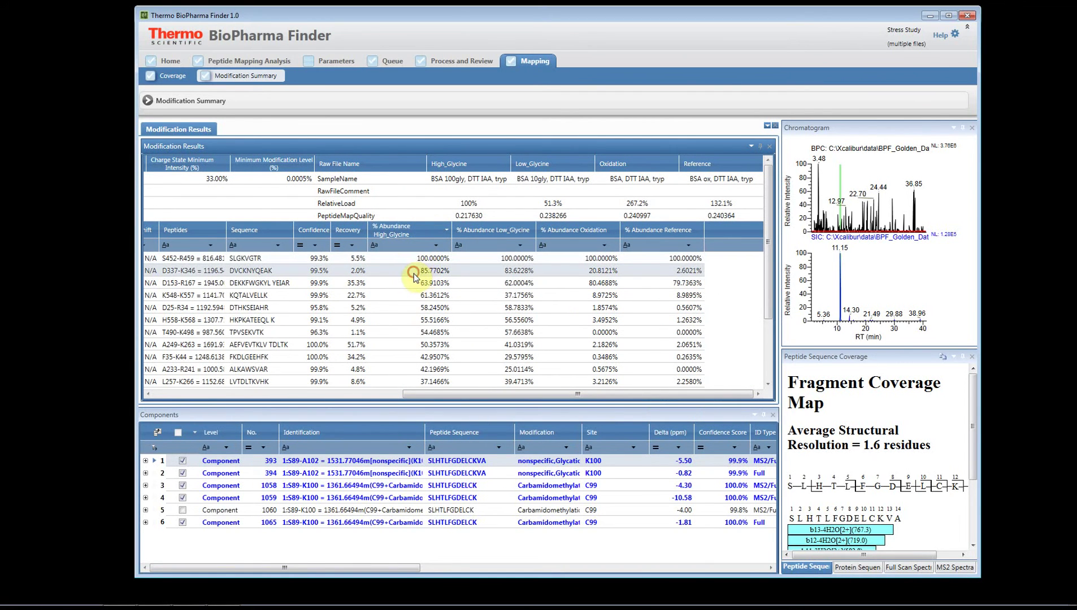
left_click(414, 285)
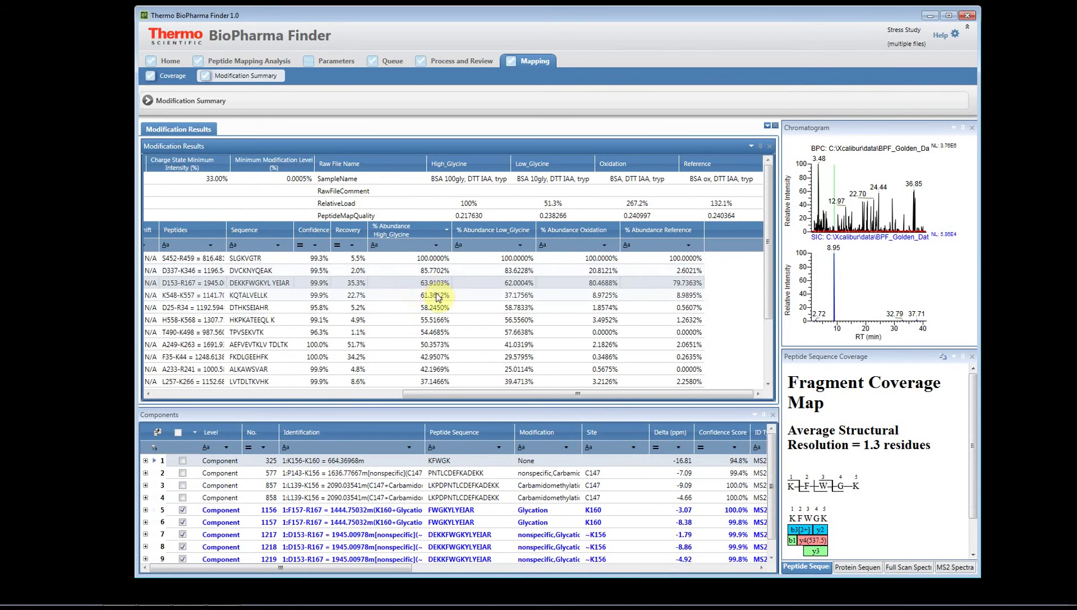
left_click(409, 298)
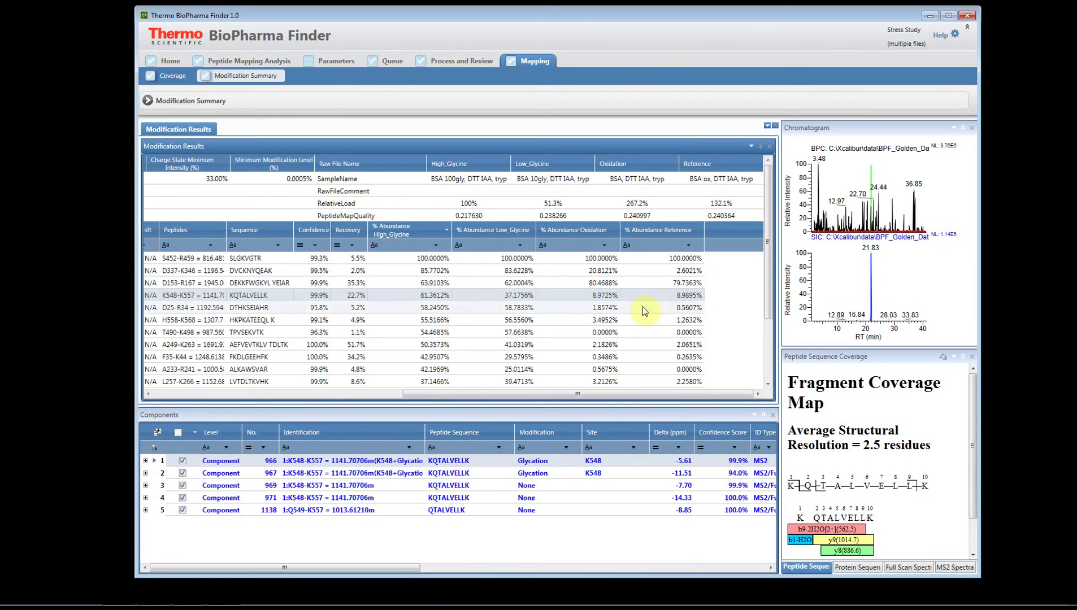
left_click_drag(444, 399, 179, 394)
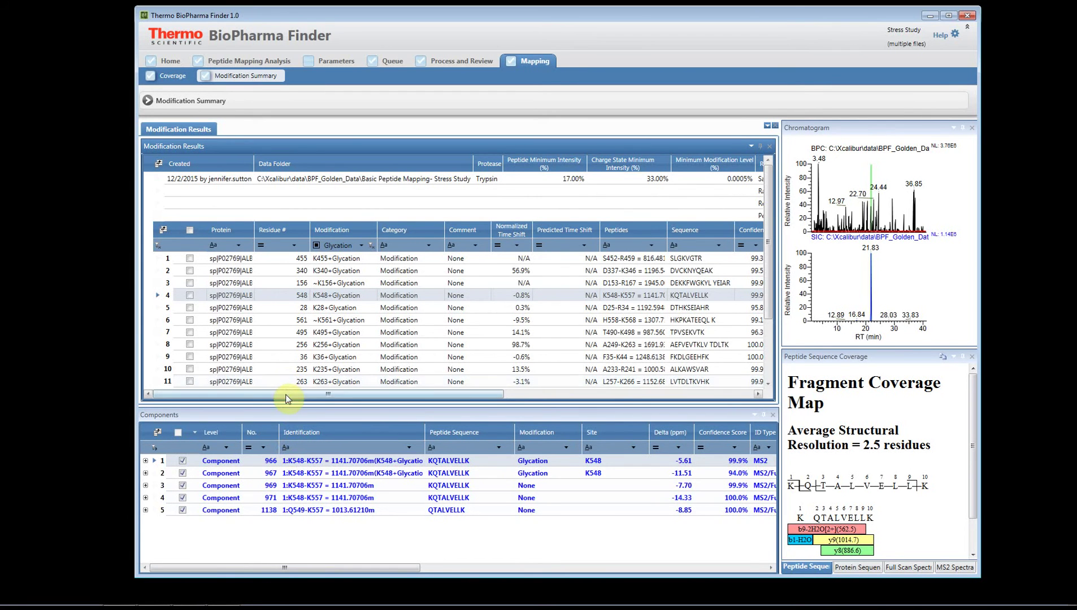
left_click_drag(287, 393, 601, 388)
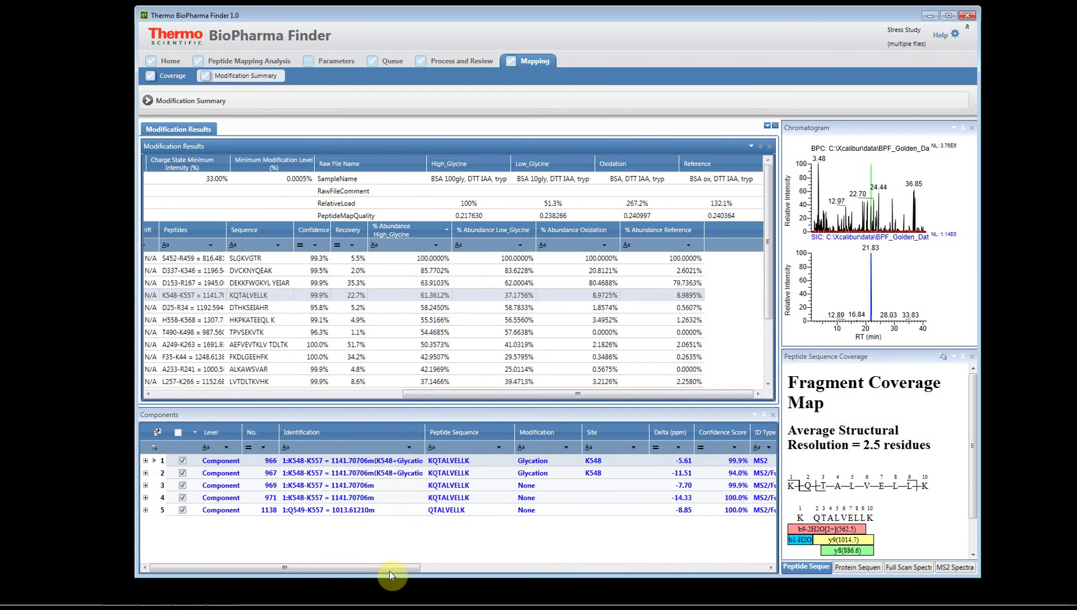
left_click_drag(382, 568, 615, 578)
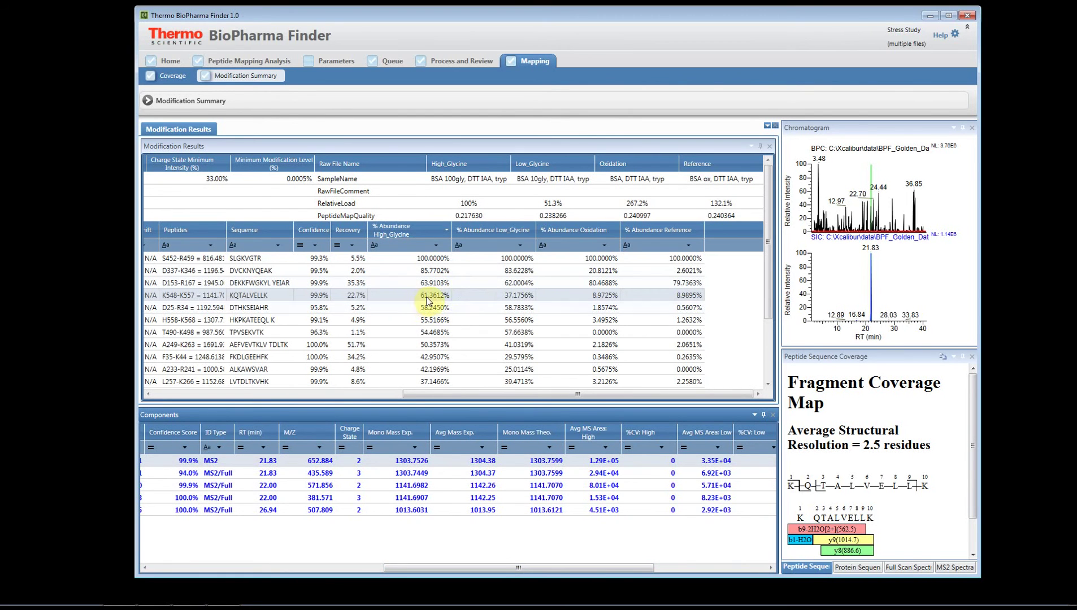
Select the T490-K498, then A249-K263 peptide, and sort its components with checked rows first
left_click_drag(522, 569, 240, 572)
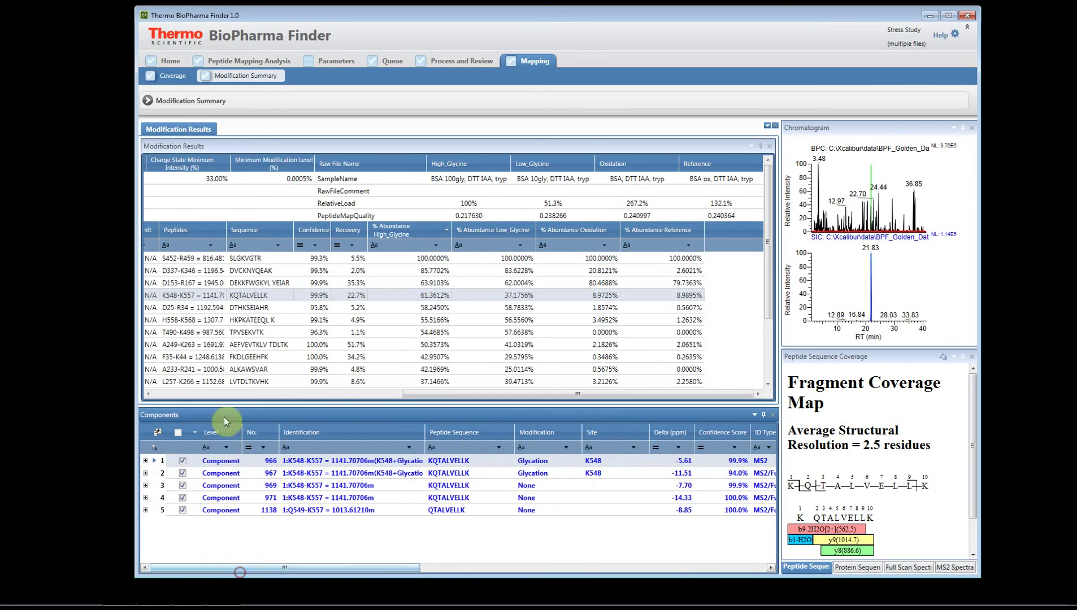
left_click(214, 334)
left_click(215, 343)
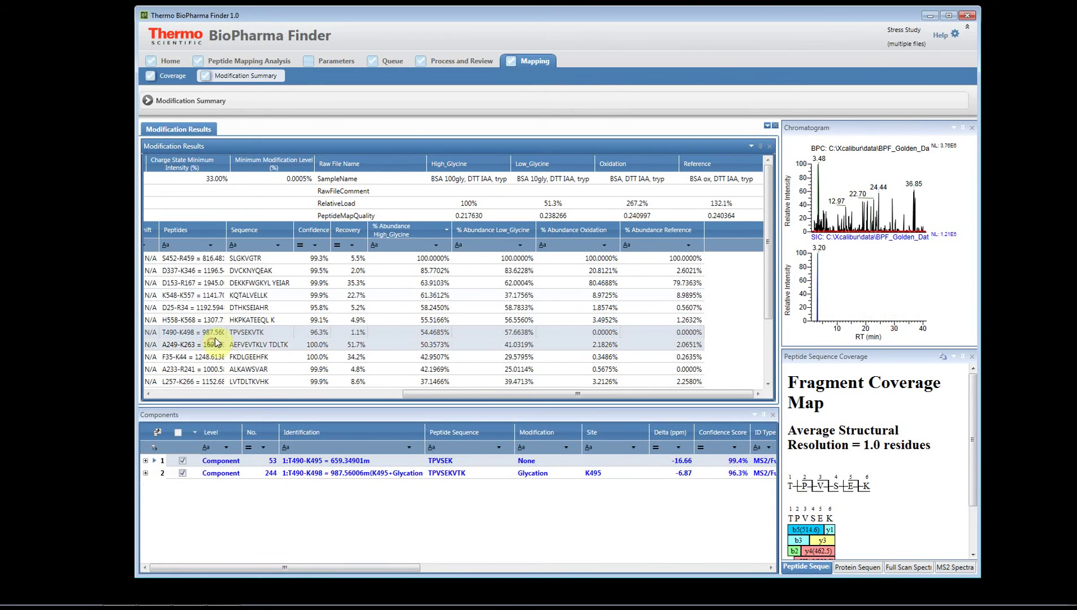
left_click(187, 431)
left_click(187, 431)
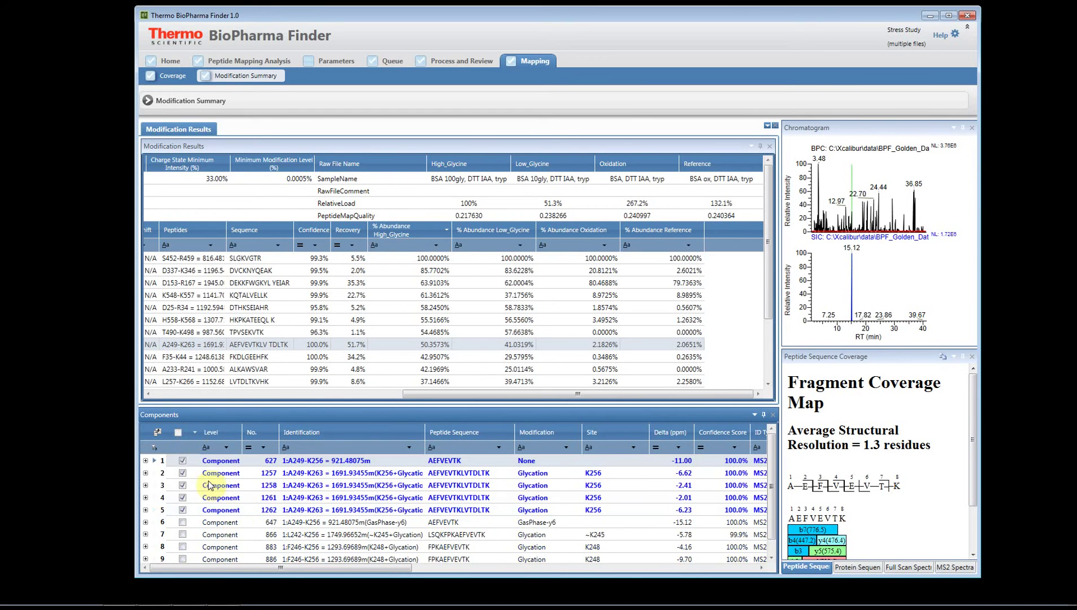
scroll(409, 542, "down", 1)
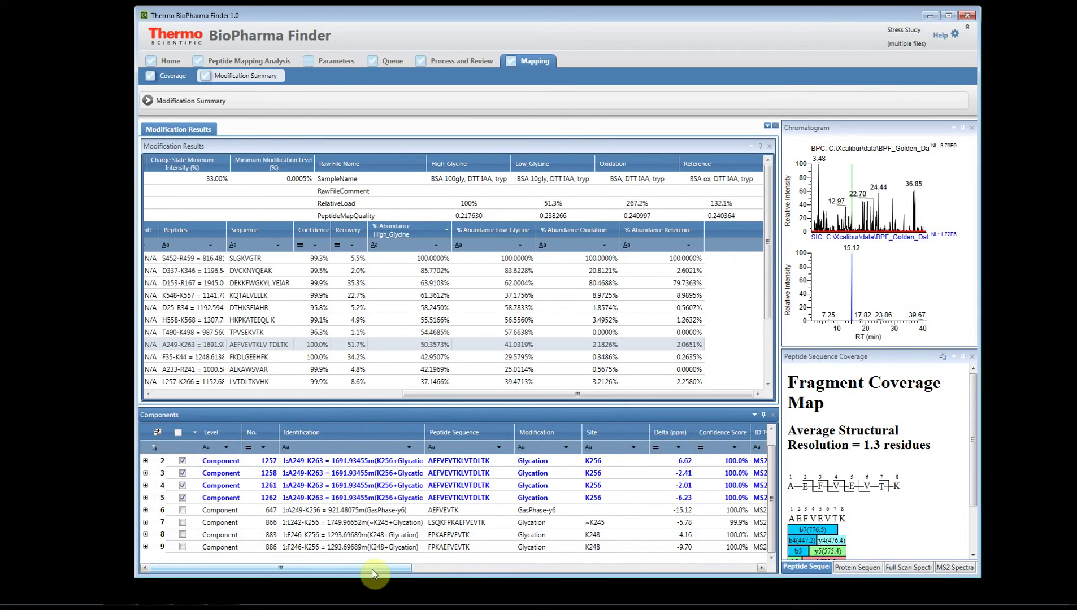
mouse_move(372, 570)
left_mouse_down()
mouse_move(494, 568)
mouse_move(385, 567)
left_mouse_up()
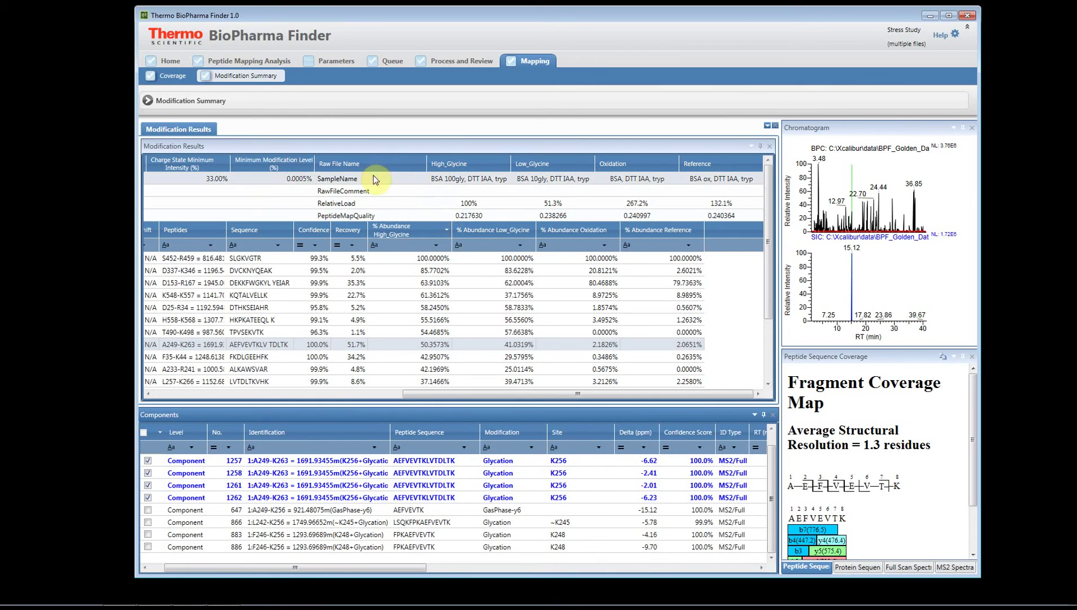
left_click_drag(440, 397, 263, 398)
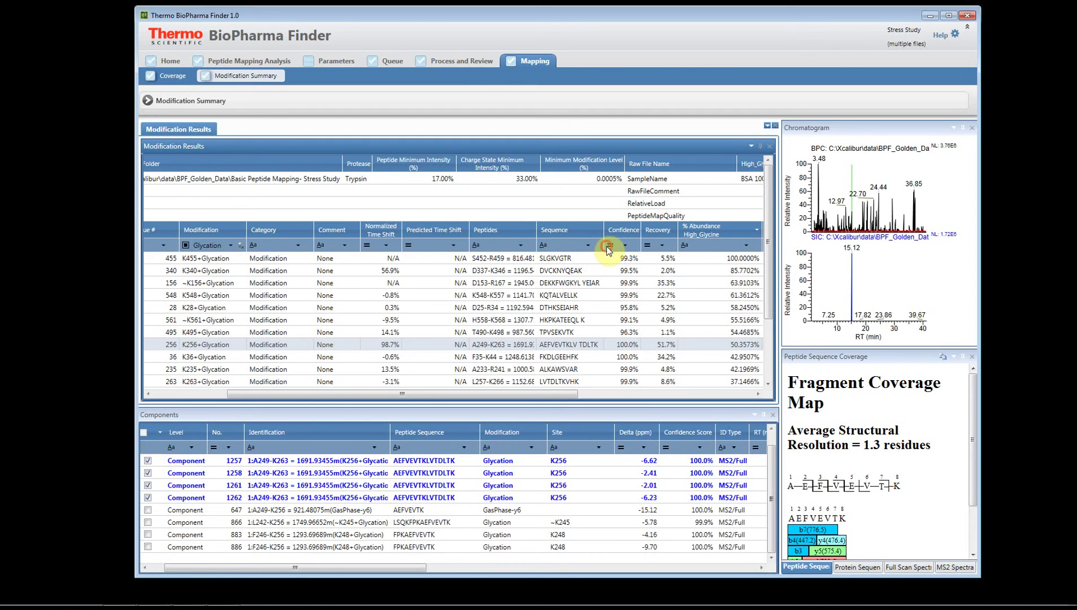
left_click(609, 249)
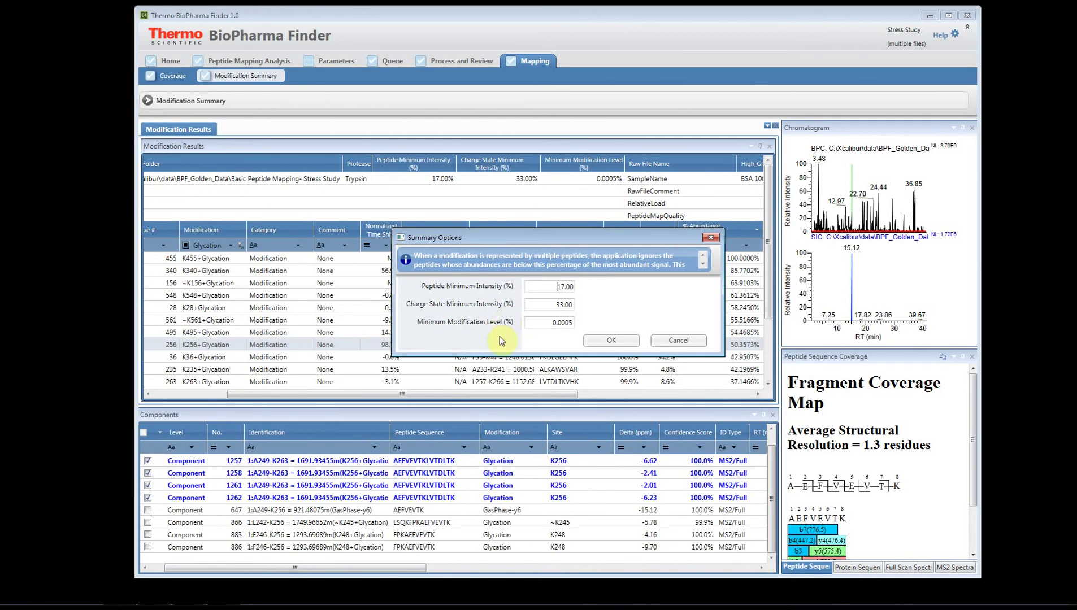
left_click(681, 342)
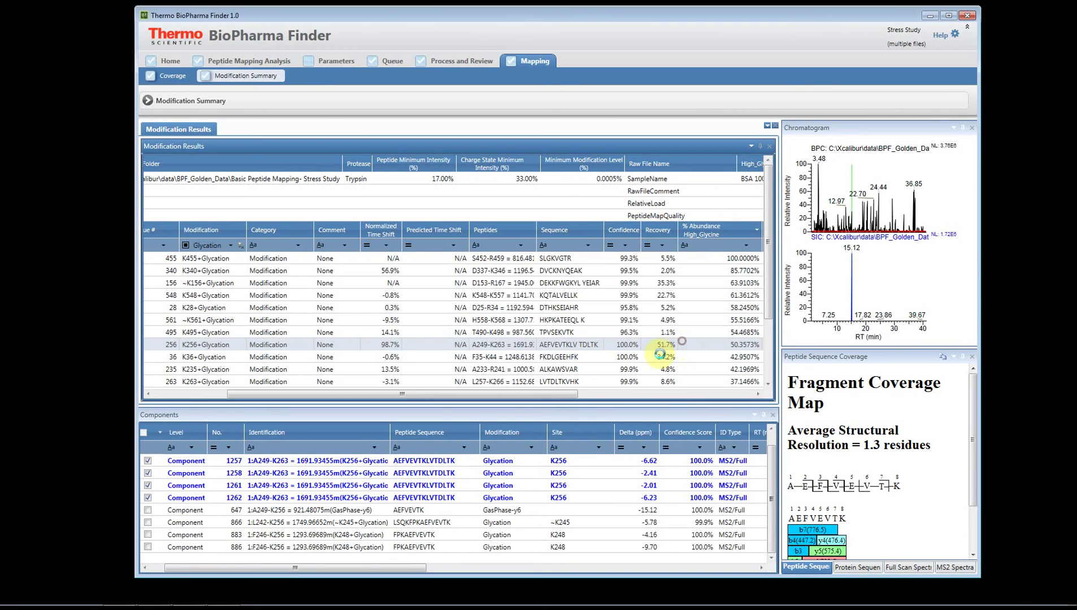
left_click_drag(541, 397, 356, 394)
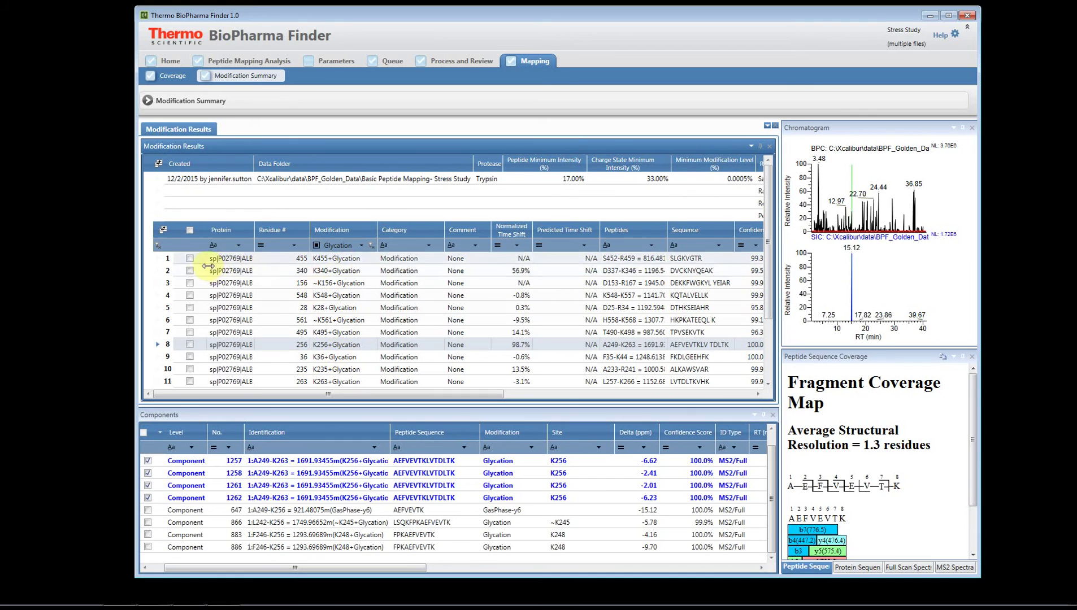
Tick the K455, K340 and K156 glycation sites and widen the chromatogram and coverage panels
left_click(188, 259)
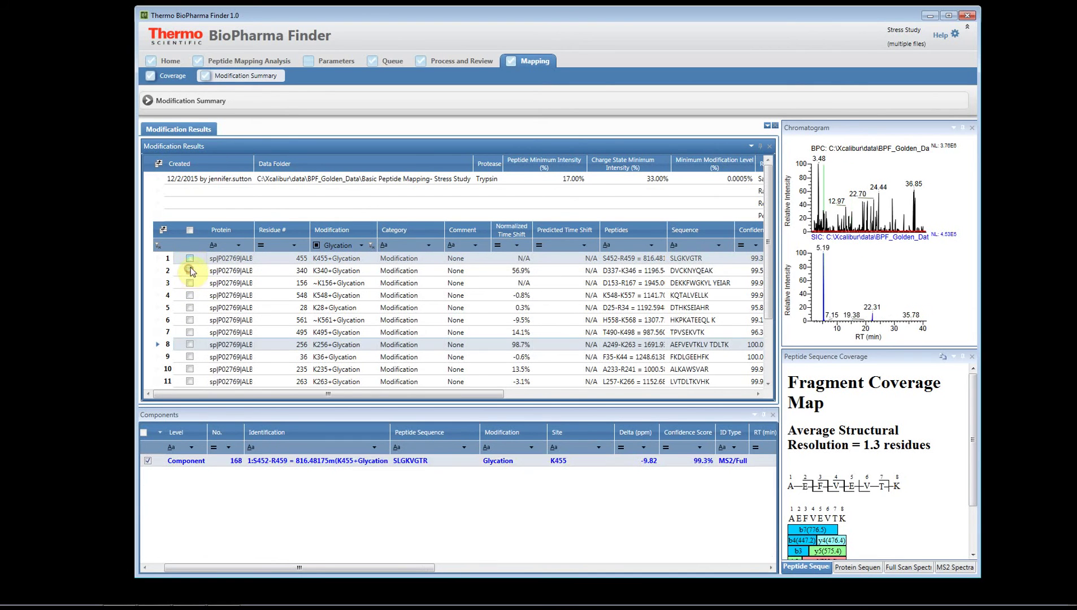
left_click(191, 271)
left_click(190, 283)
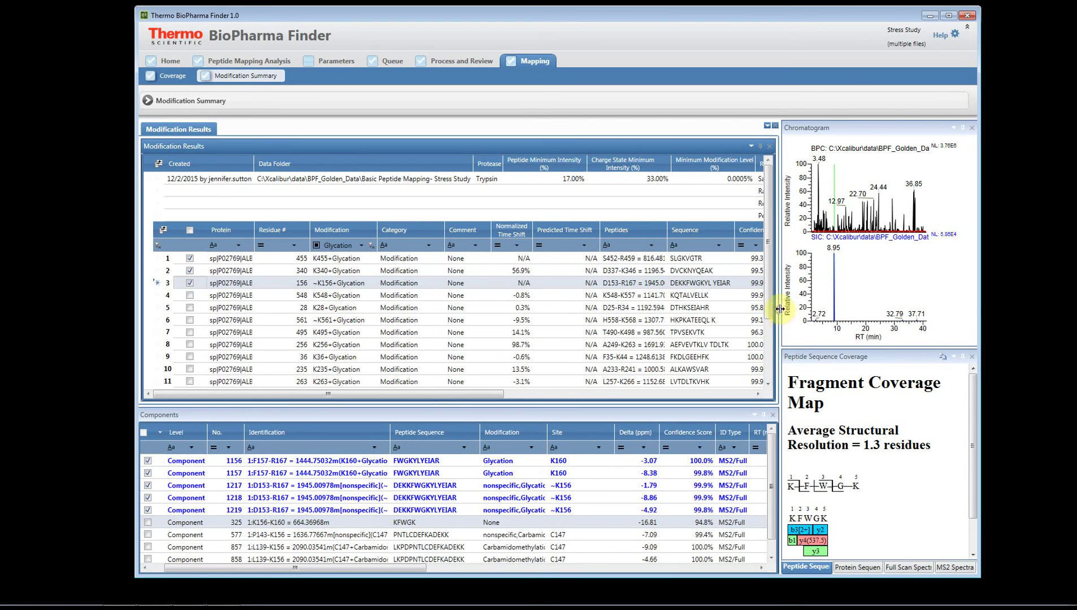
left_click_drag(780, 308, 653, 306)
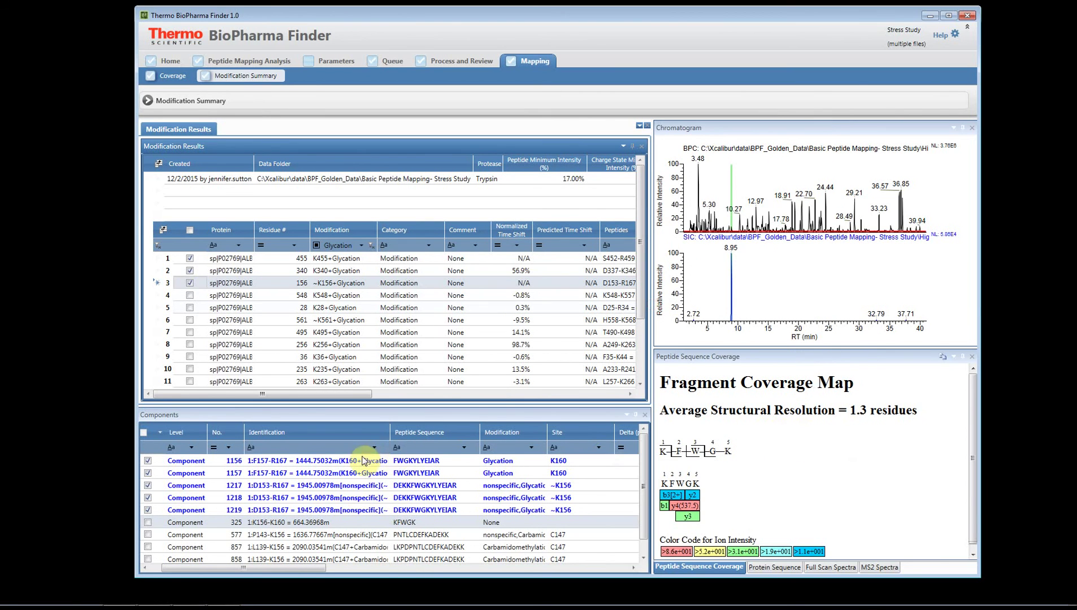
Inspect components 1156, 1157, 1217 and 1218, showing the peptide's location in the protein sequence
left_click(358, 465)
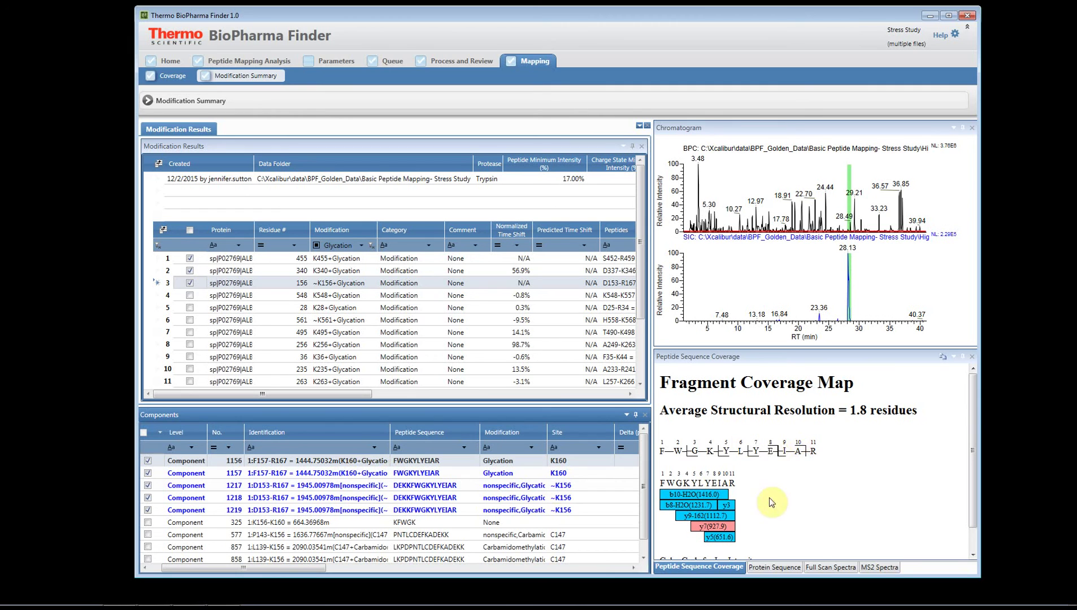
left_click(773, 567)
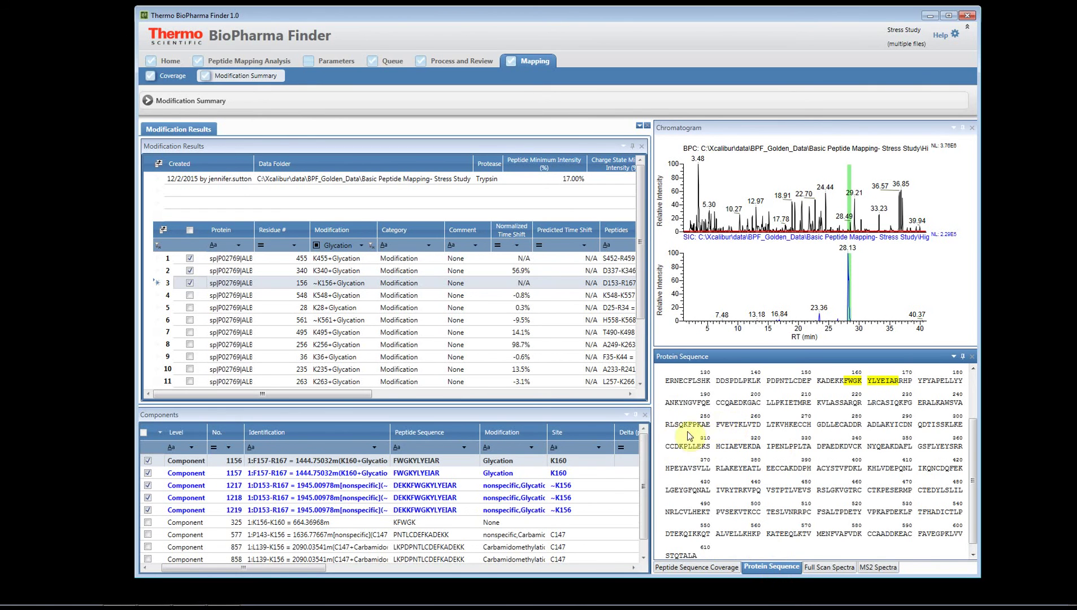
left_click(395, 474)
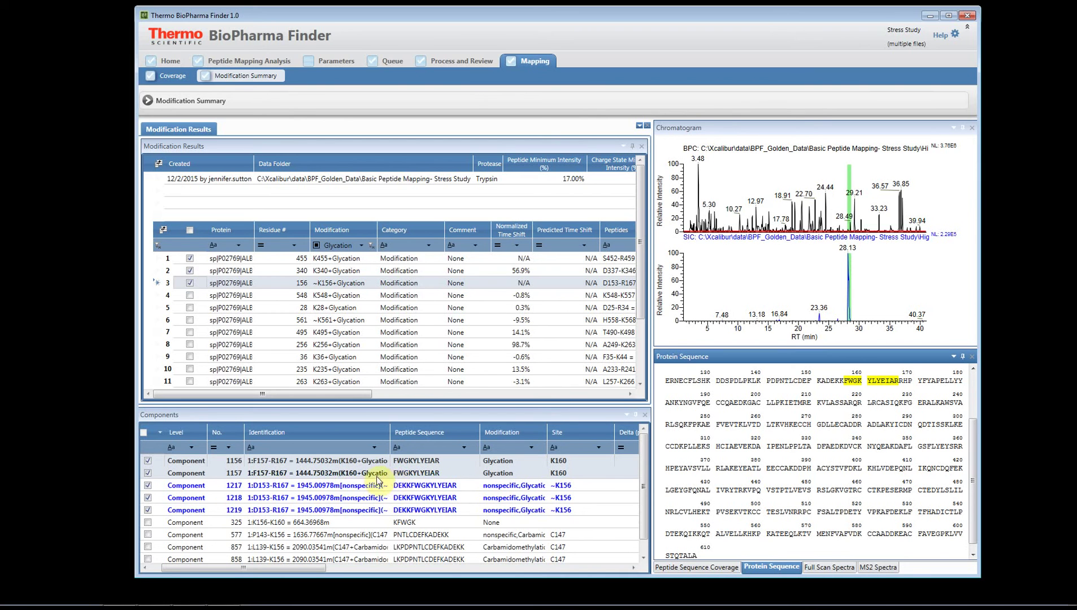
left_click(187, 486)
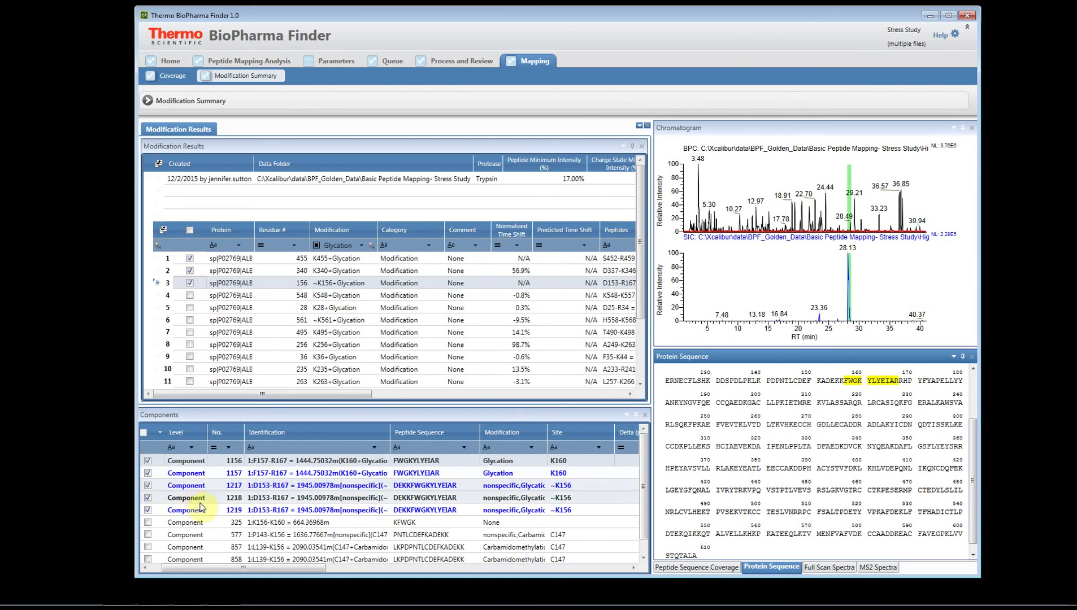
left_click(186, 499)
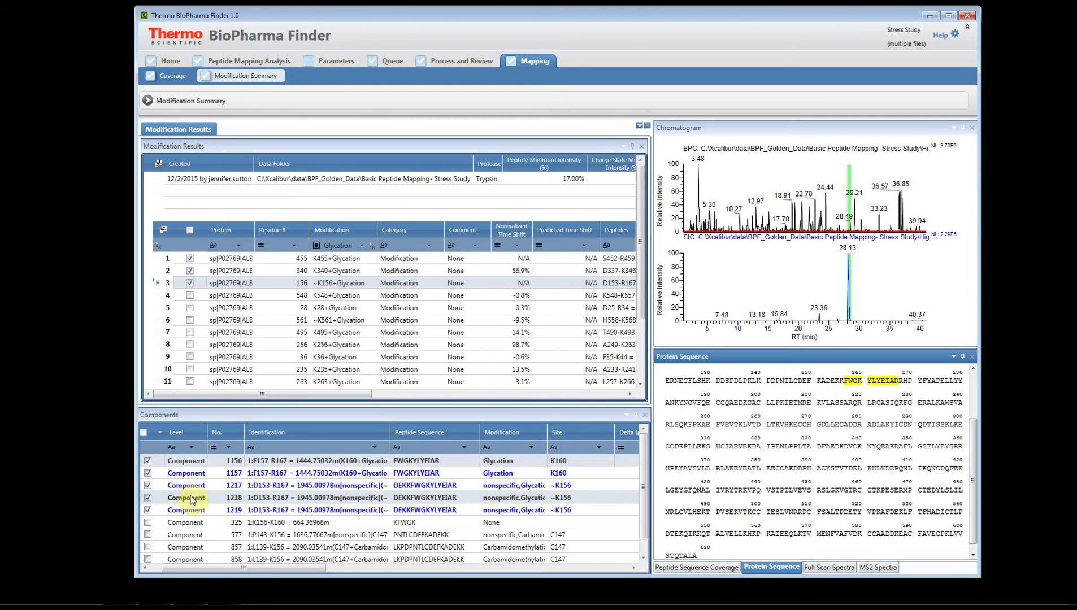
left_click(355, 486)
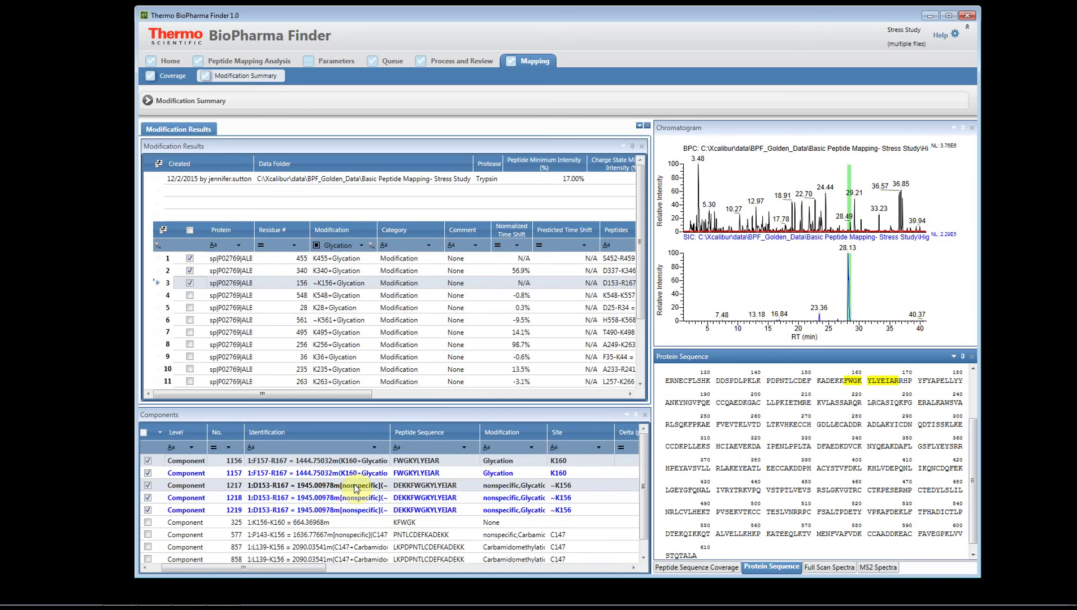